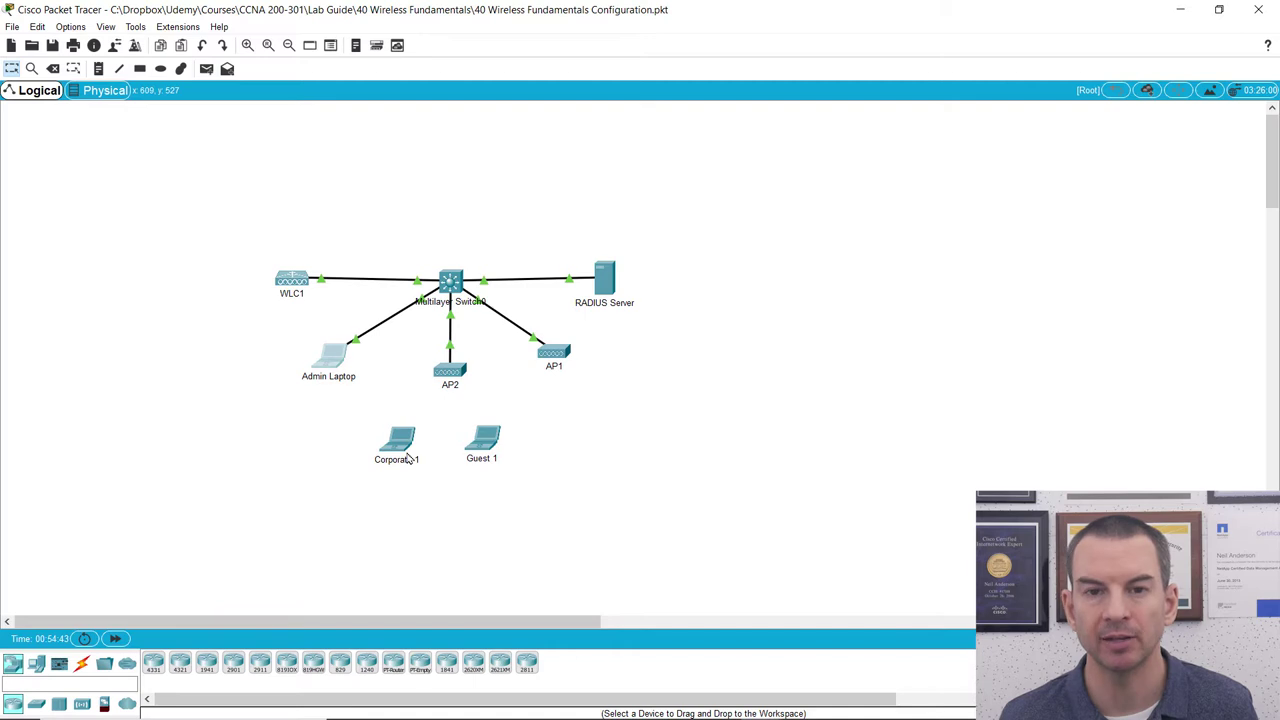
Review WLC1's management IP and subnet mask settings in its Config window, then close it.
{"action": "mouse_move", "coordinate": [406, 457]}
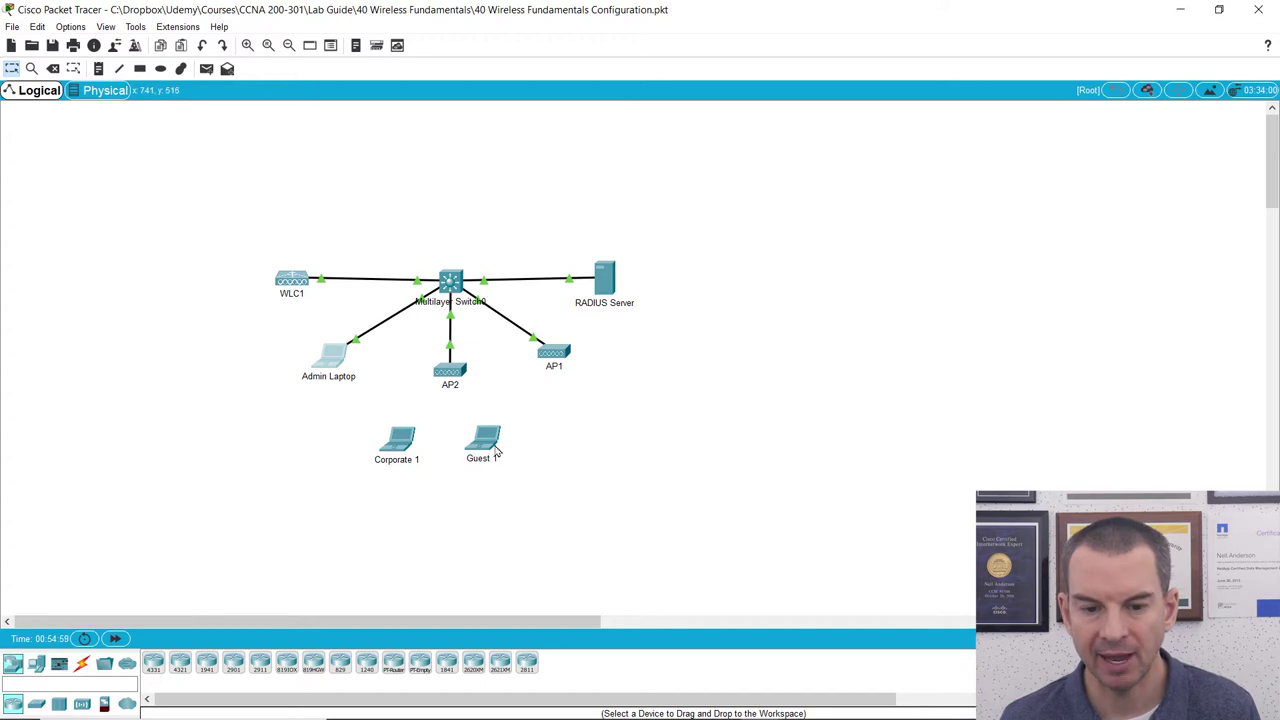
{"action": "mouse_move", "coordinate": [495, 452]}
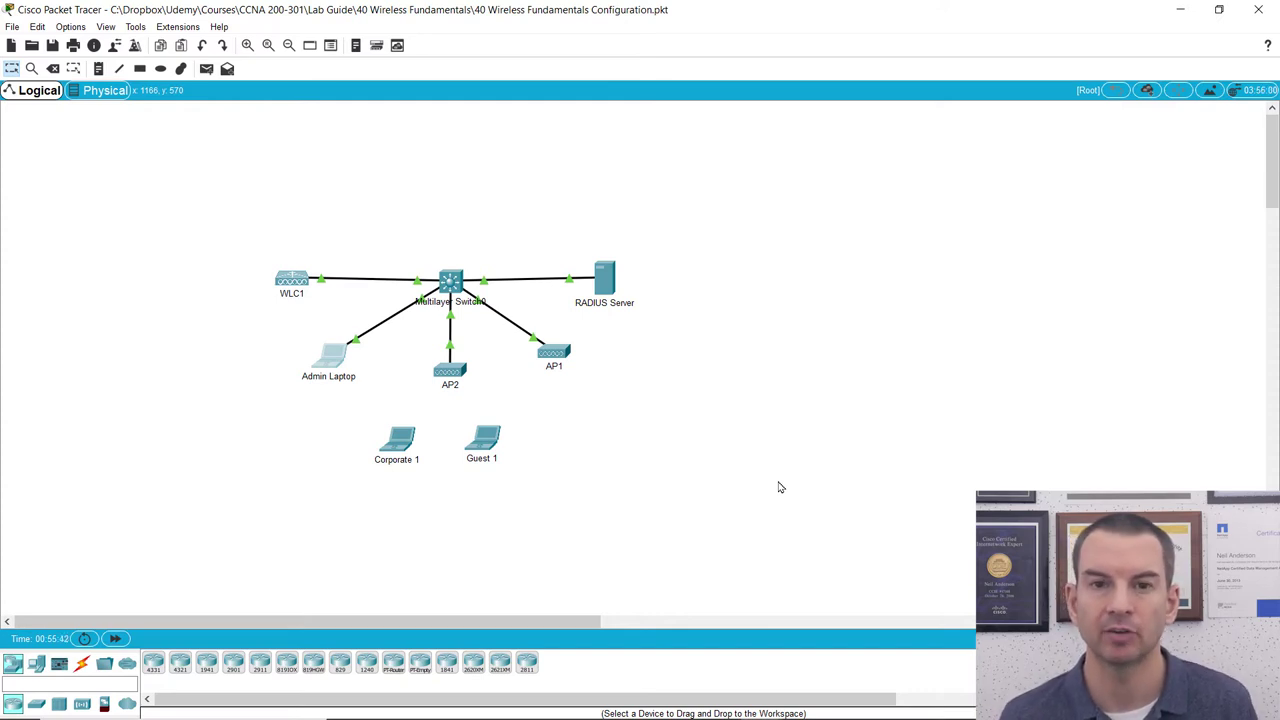
{"action": "left_click", "coordinate": [299, 287]}
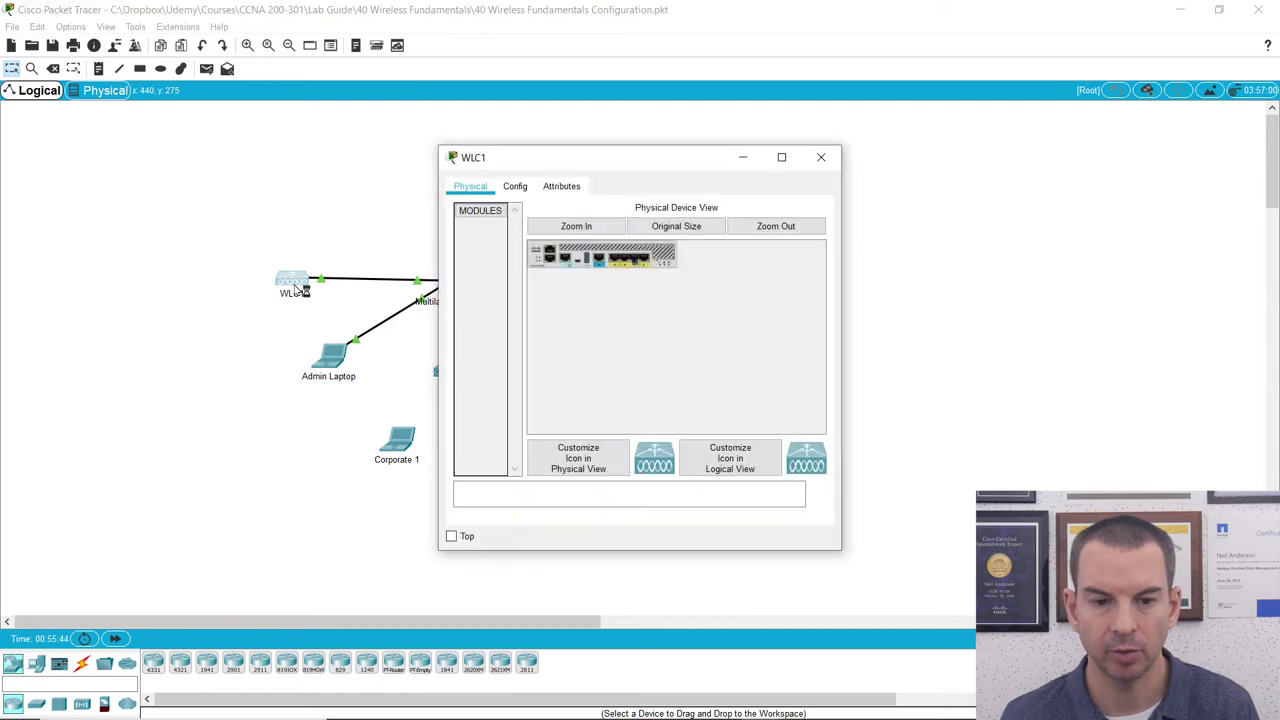
{"action": "left_click", "coordinate": [515, 192]}
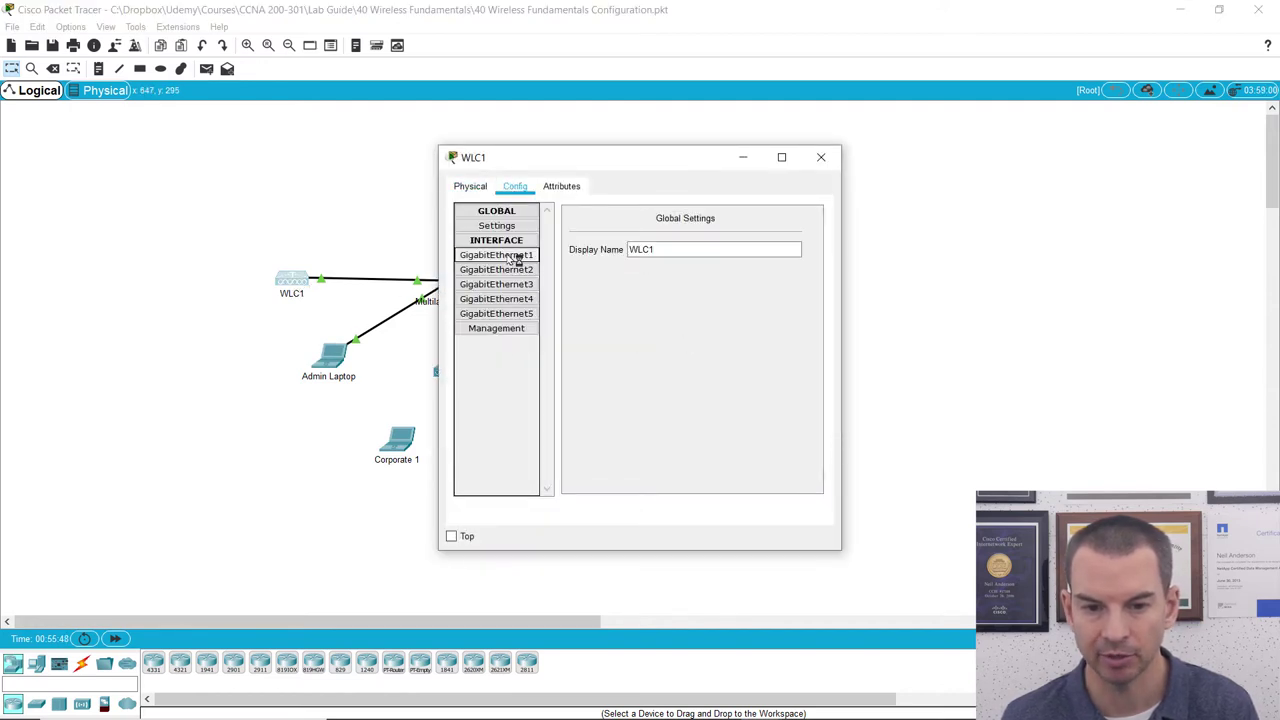
{"action": "left_click", "coordinate": [500, 330]}
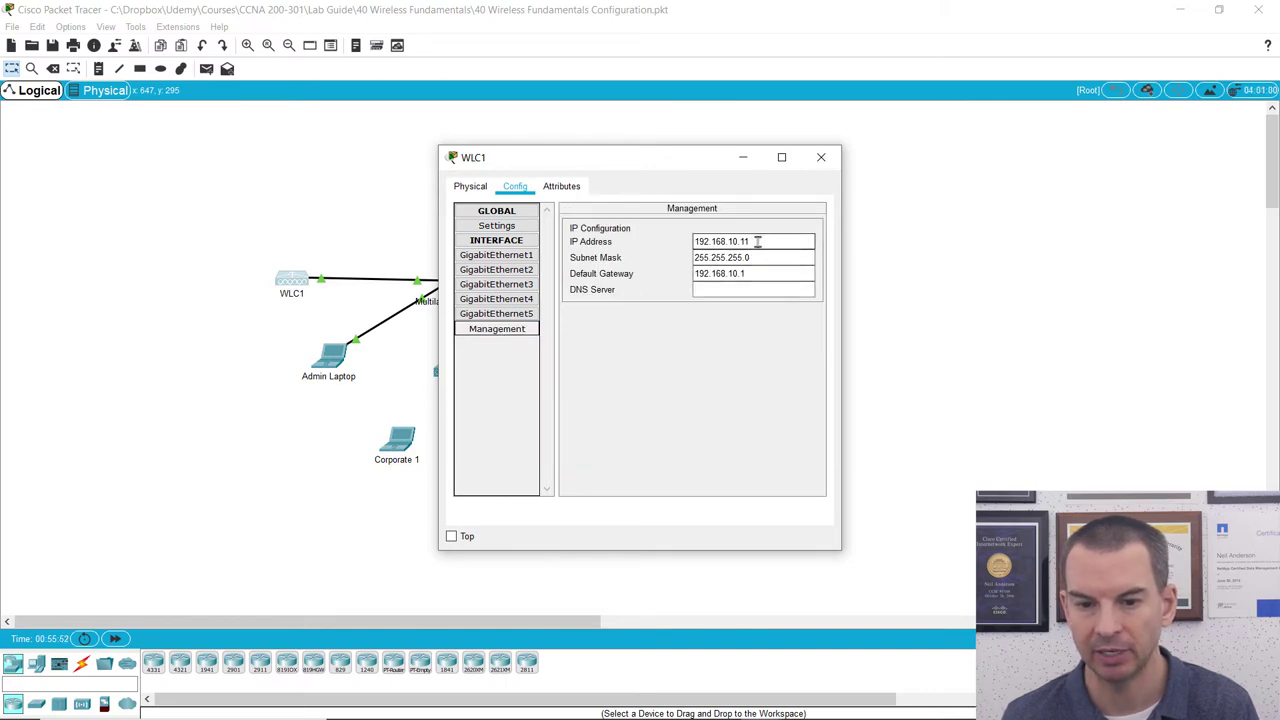
{"action": "left_click", "coordinate": [700, 252]}
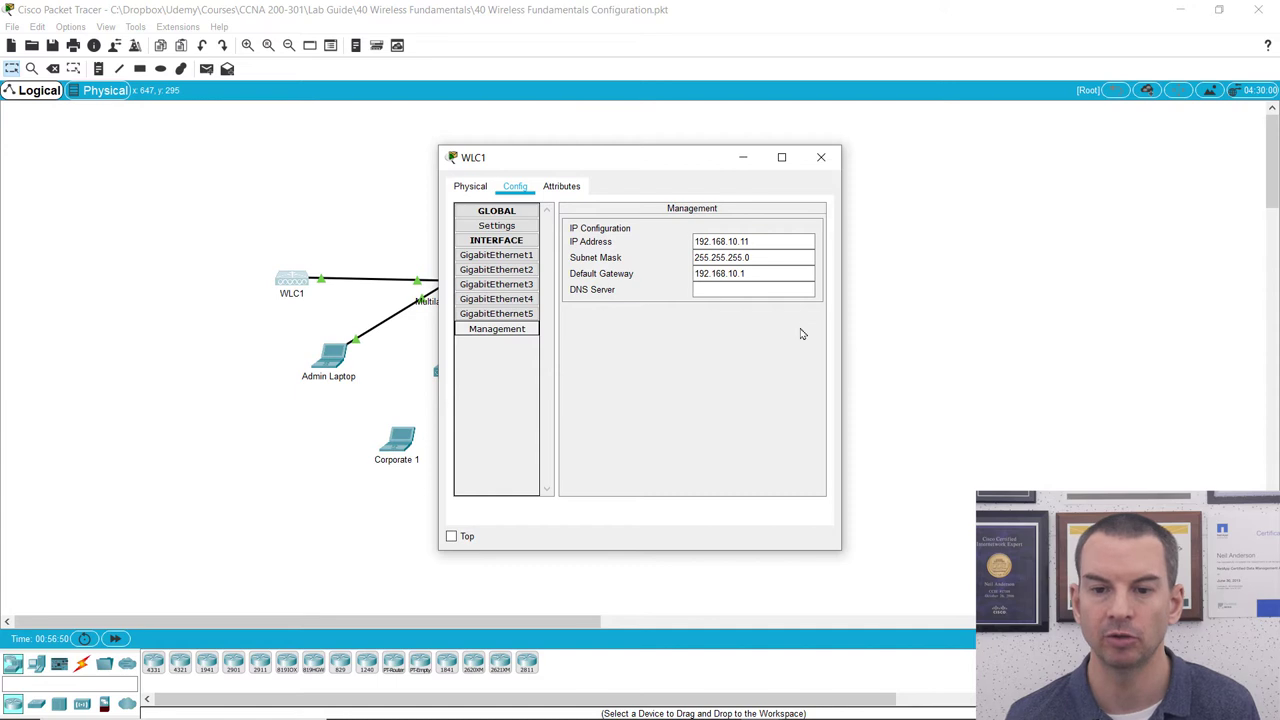
{"action": "left_click", "coordinate": [821, 157]}
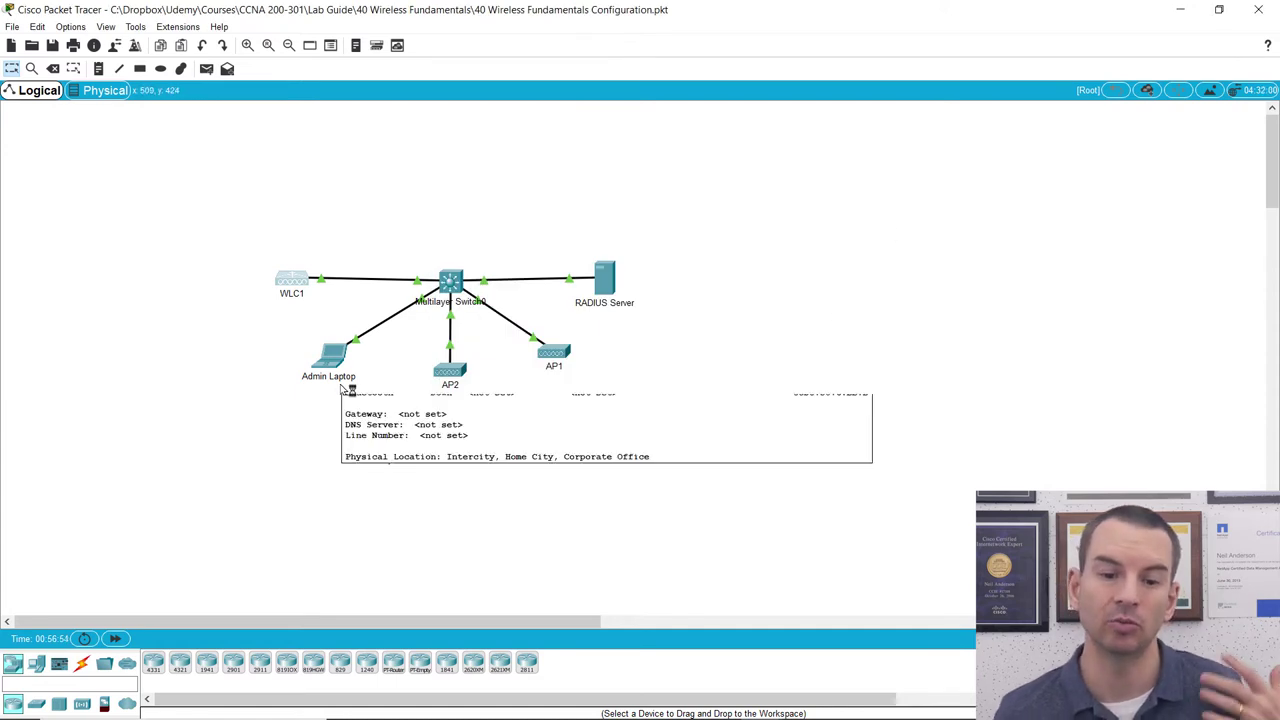
Log in to WLC1's web interface on the Admin Laptop, then return to the topology.
{"action": "mouse_move", "coordinate": [326, 367]}
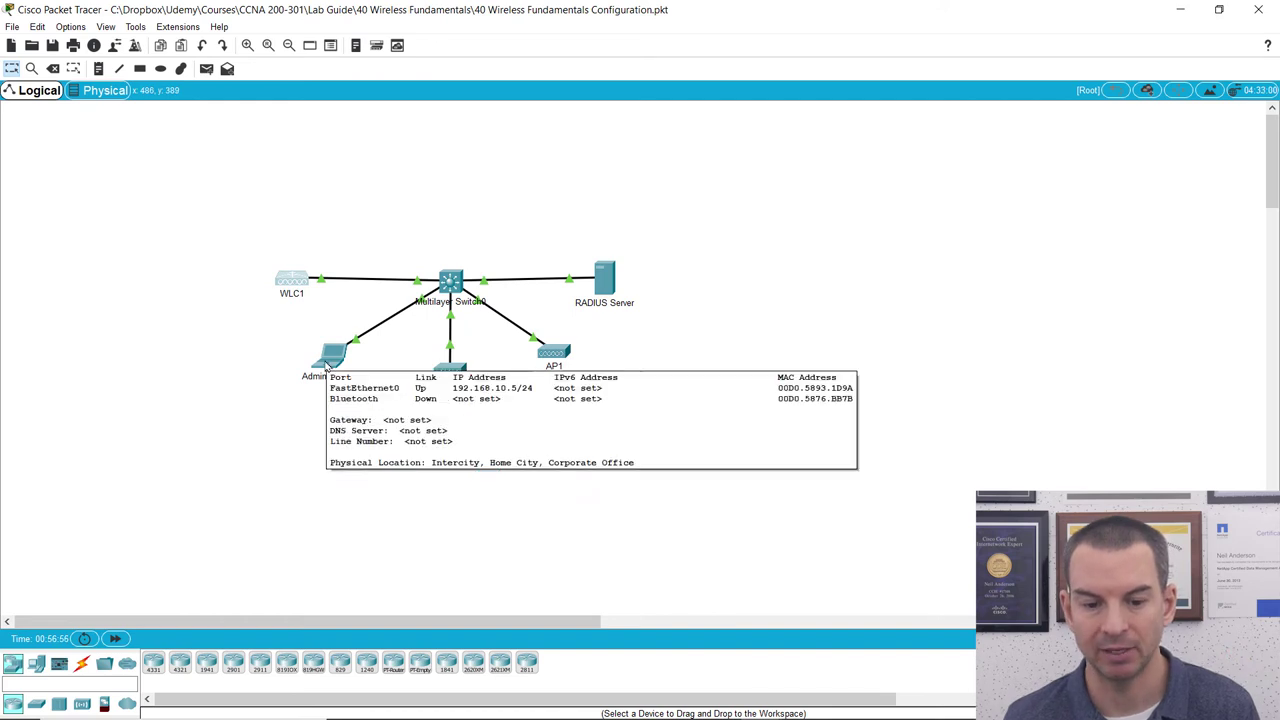
{"action": "left_click", "coordinate": [762, 706]}
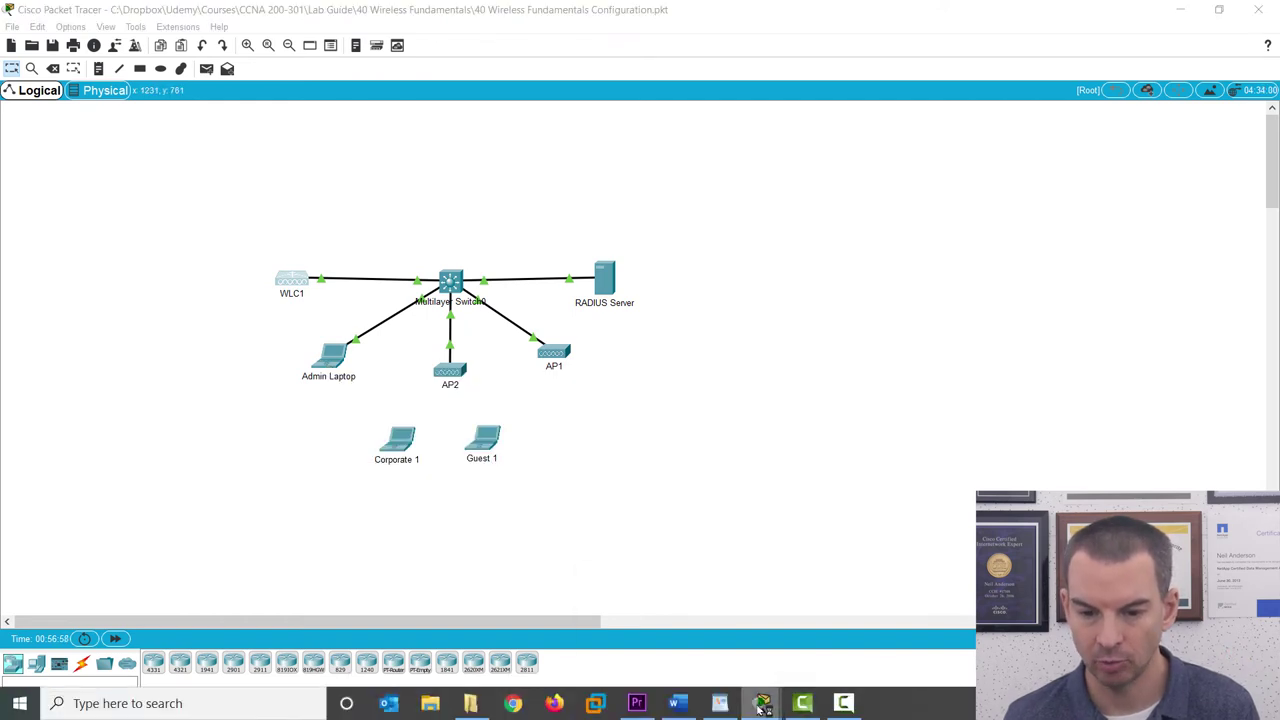
{"action": "left_click", "coordinate": [828, 652]}
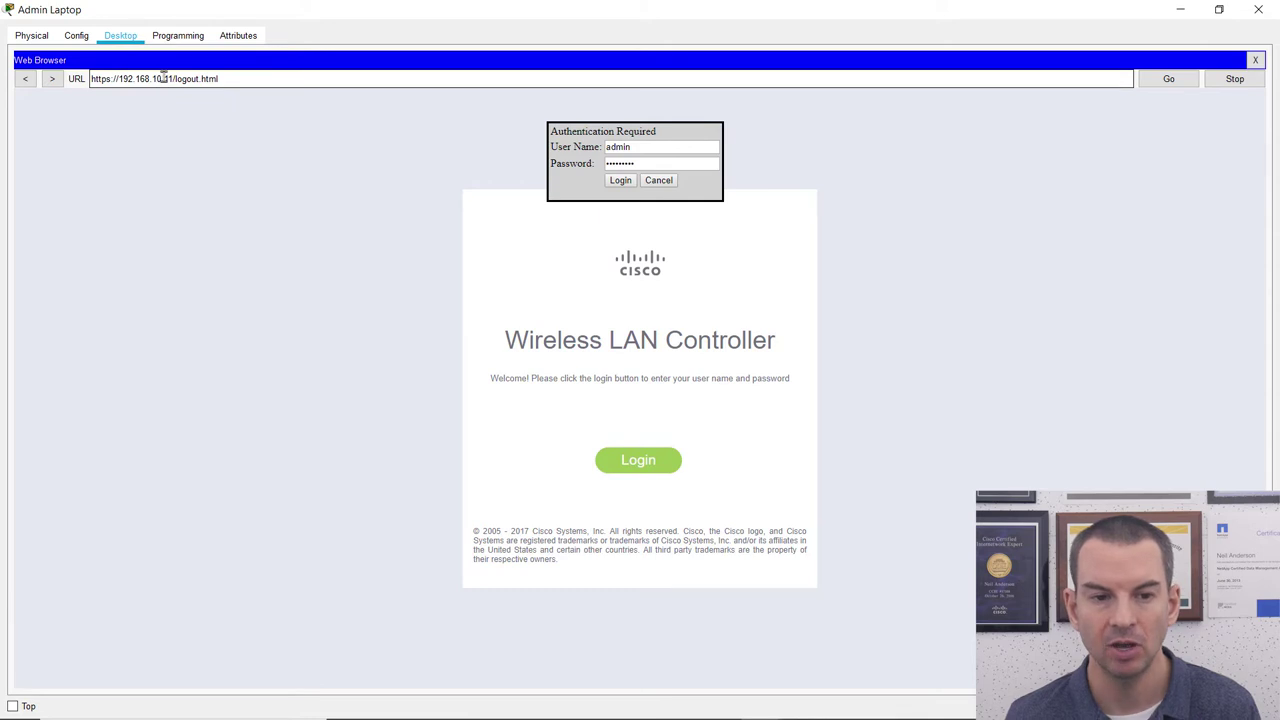
{"action": "left_click", "coordinate": [619, 181]}
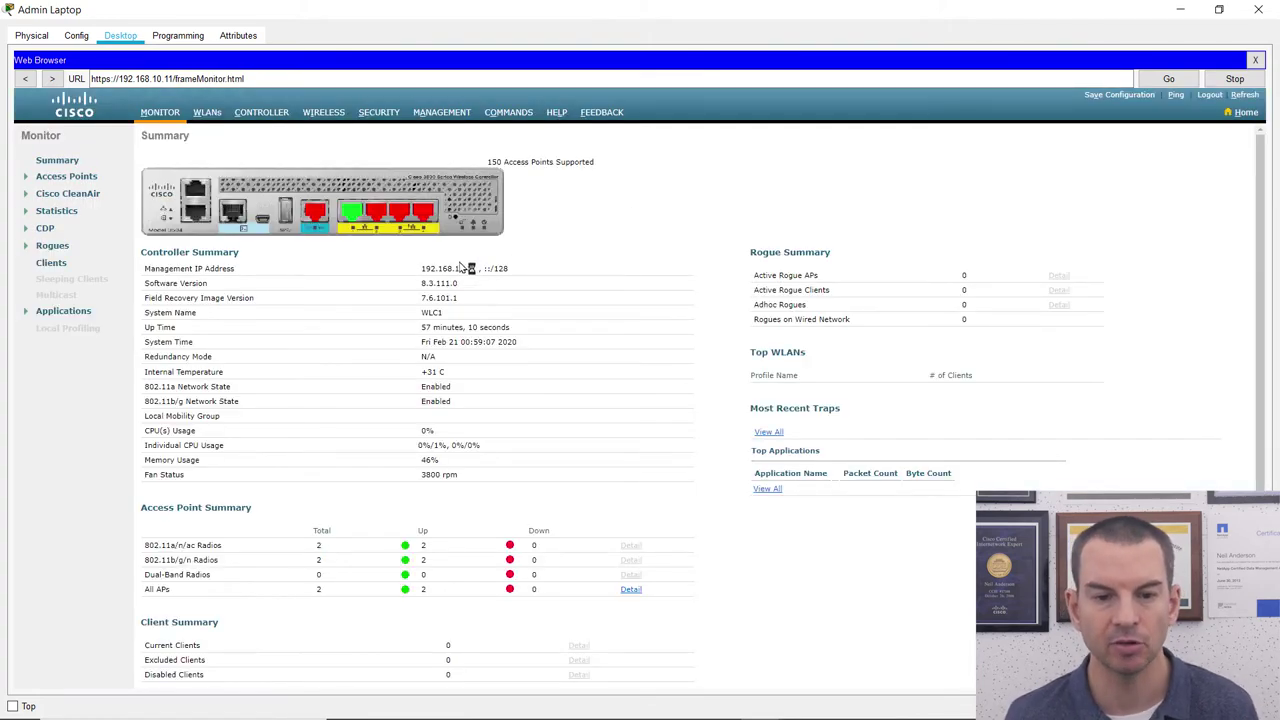
{"action": "left_click", "coordinate": [720, 705]}
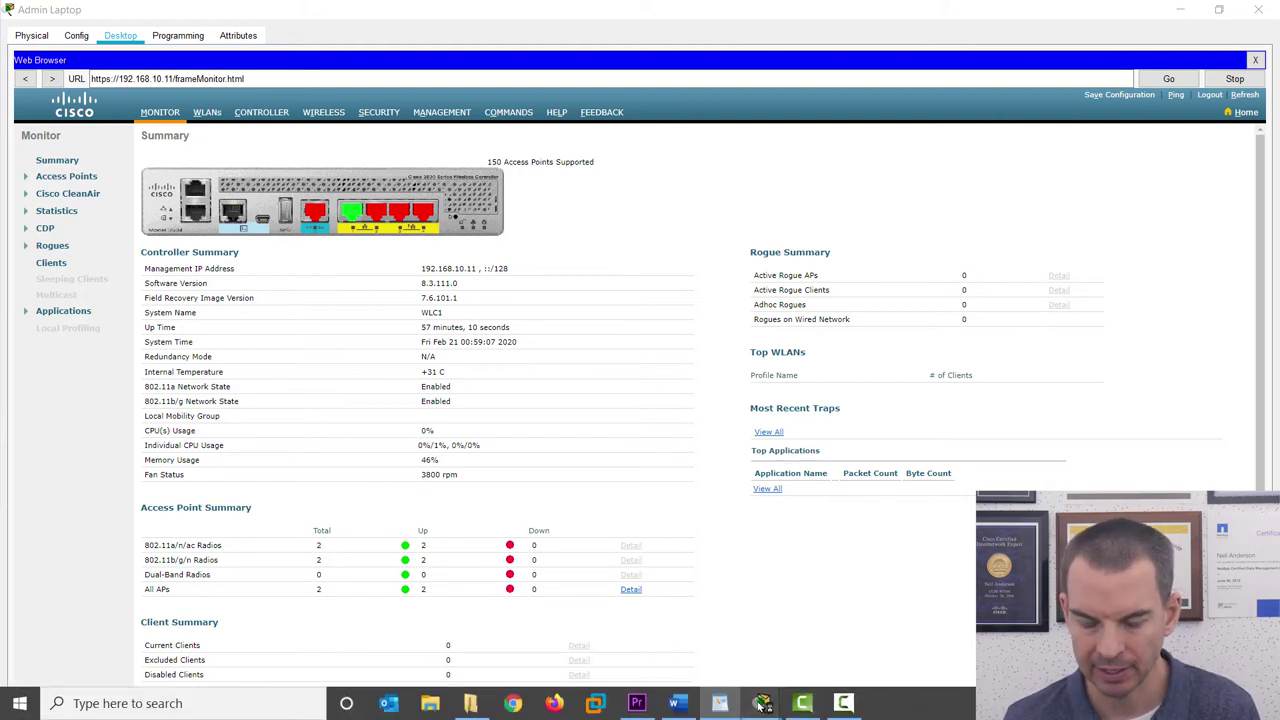
{"action": "mouse_move", "coordinate": [793, 706]}
{"action": "left_click", "coordinate": [672, 640]}
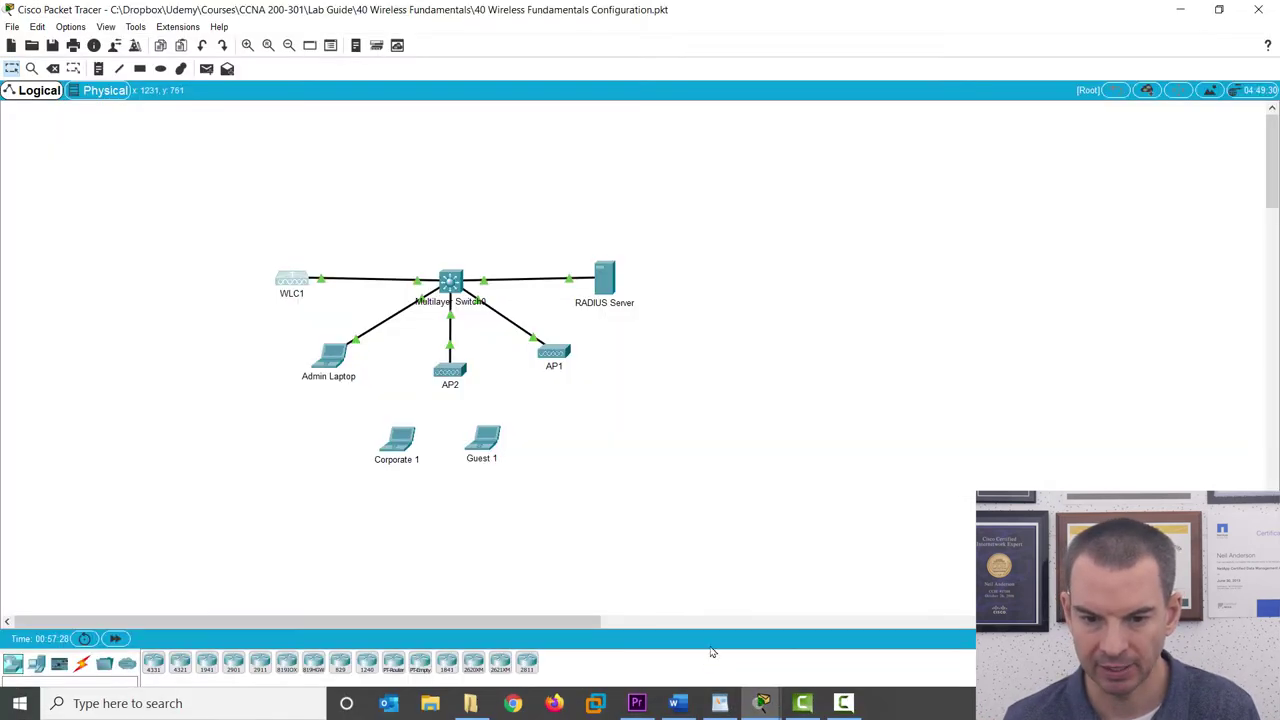
{"action": "left_click", "coordinate": [606, 285]}
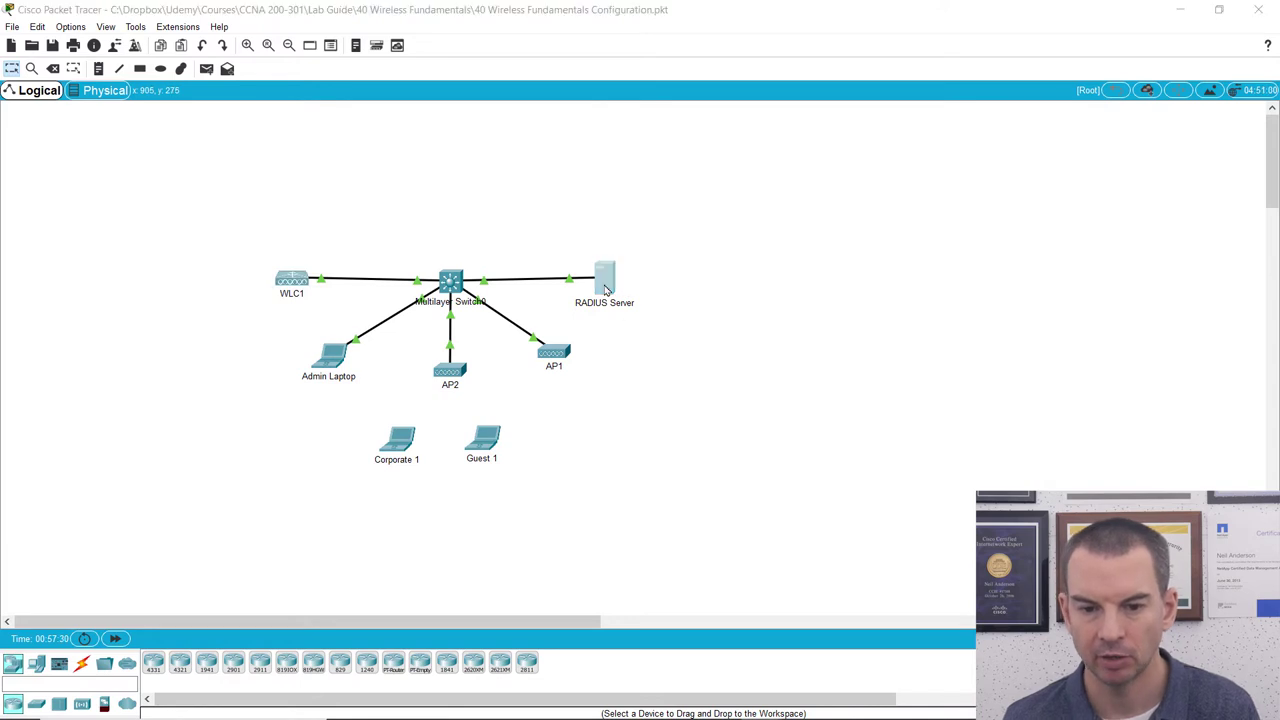
{"action": "left_click", "coordinate": [518, 188]}
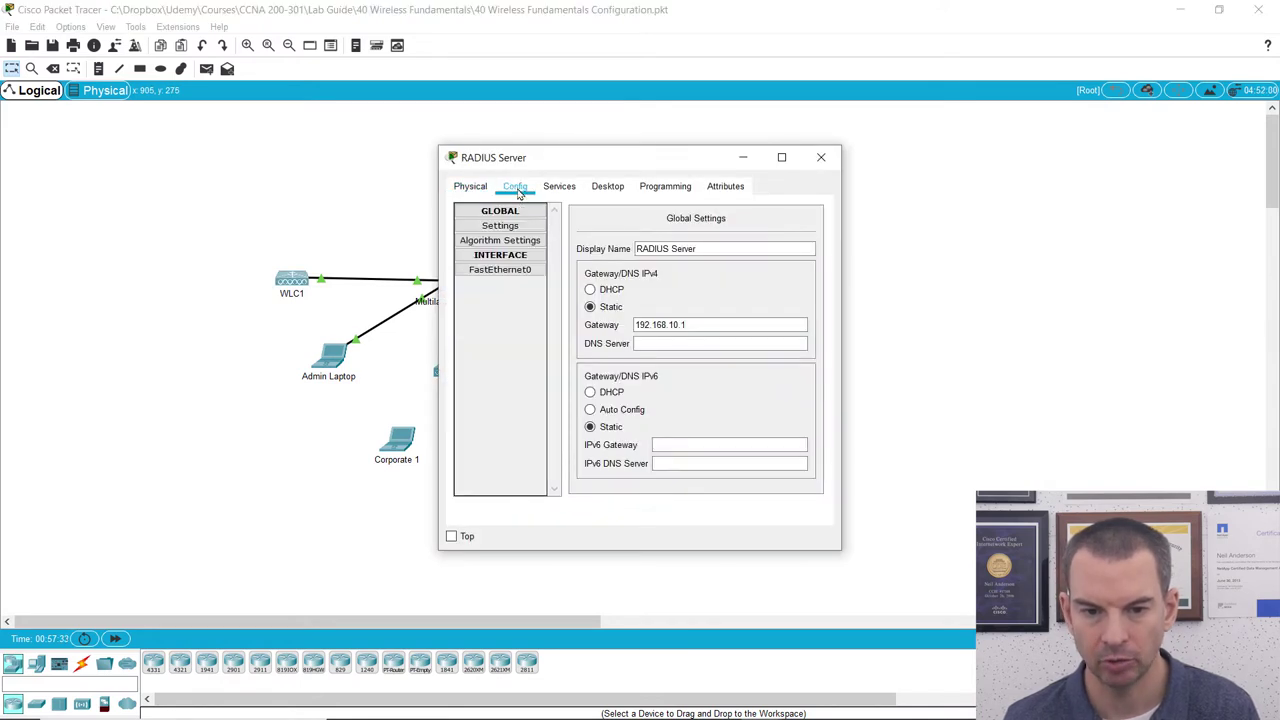
{"action": "left_click", "coordinate": [500, 271]}
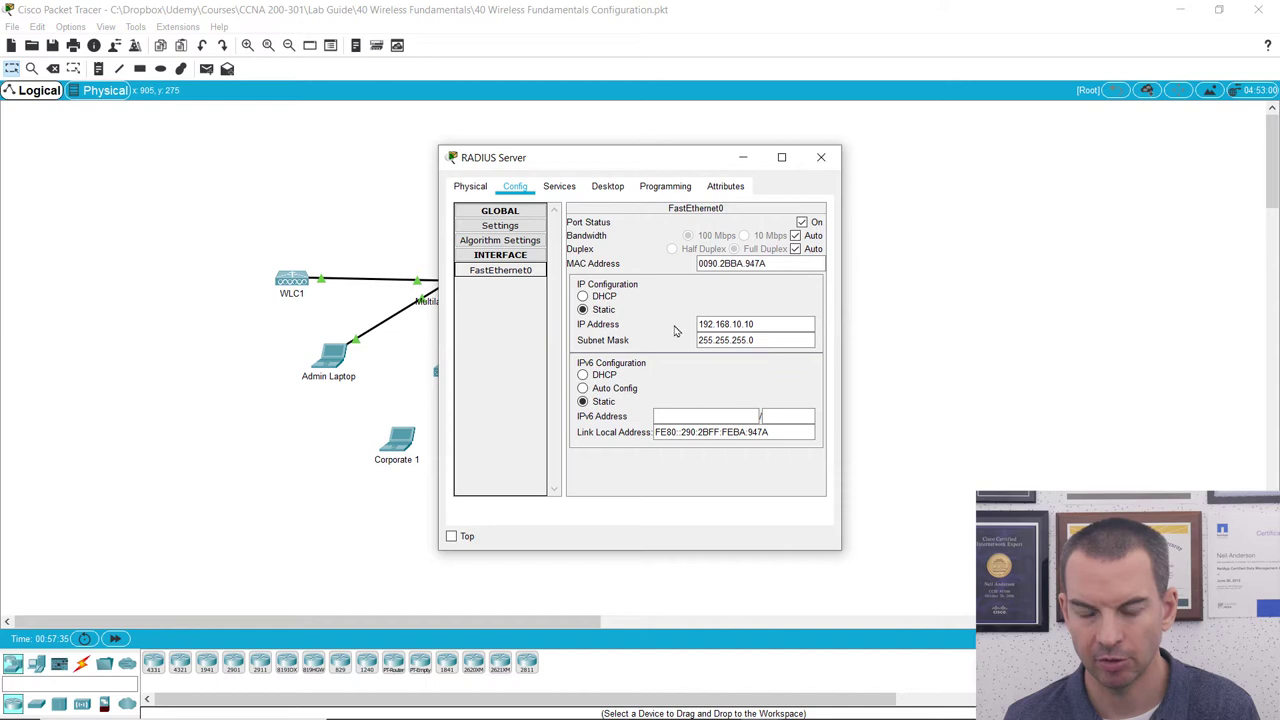
{"action": "left_click", "coordinate": [754, 325]}
{"action": "left_click_drag", "start_coordinate": [754, 325], "coordinate": [692, 320]}
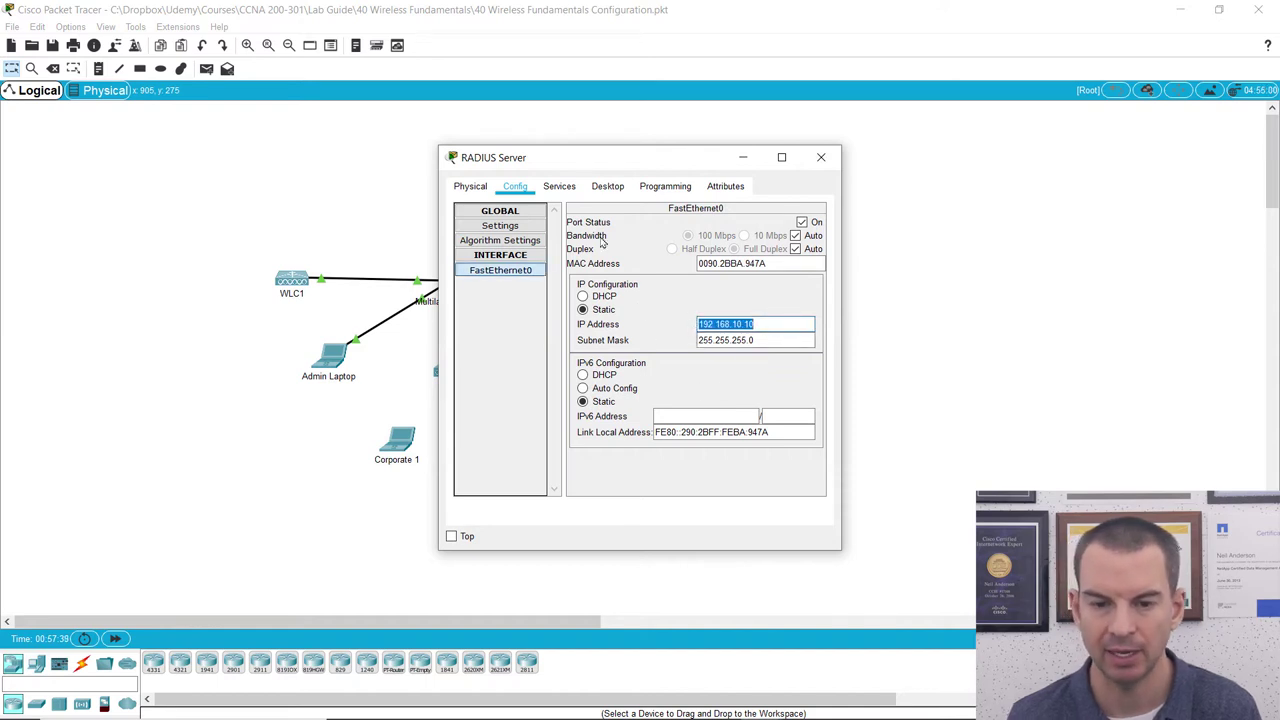
{"action": "left_click", "coordinate": [557, 190]}
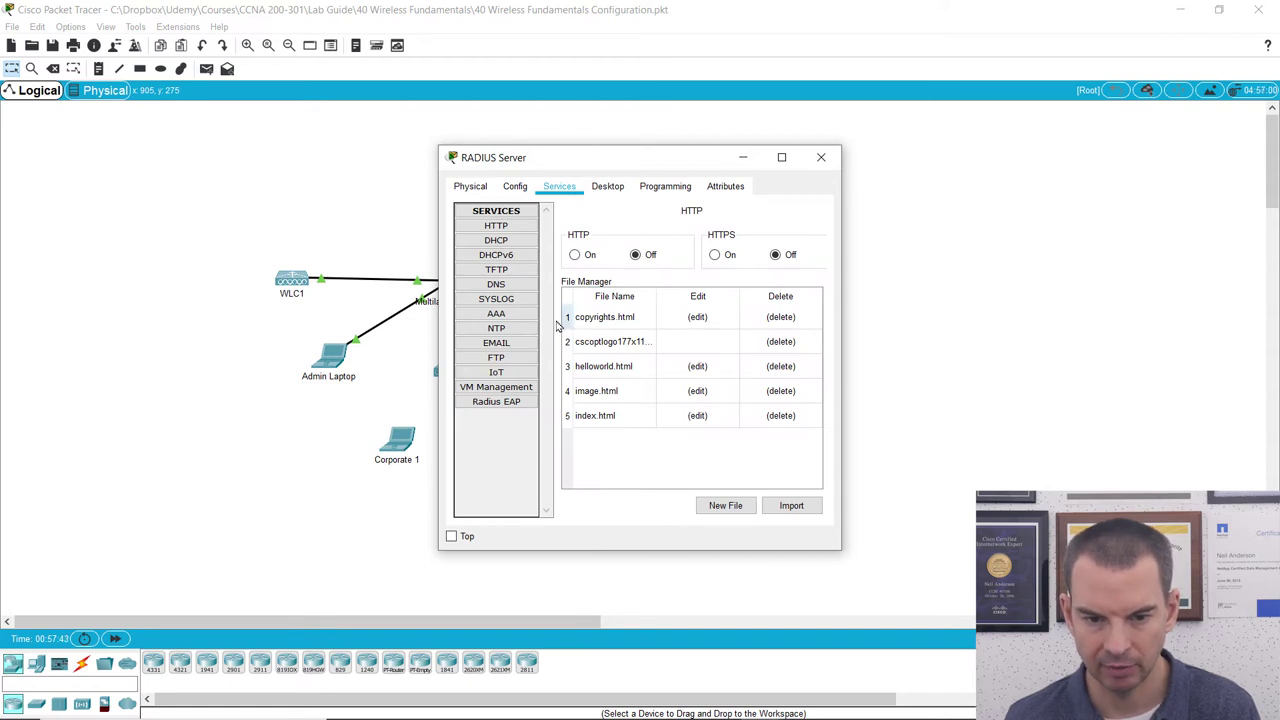
{"action": "left_click", "coordinate": [497, 315]}
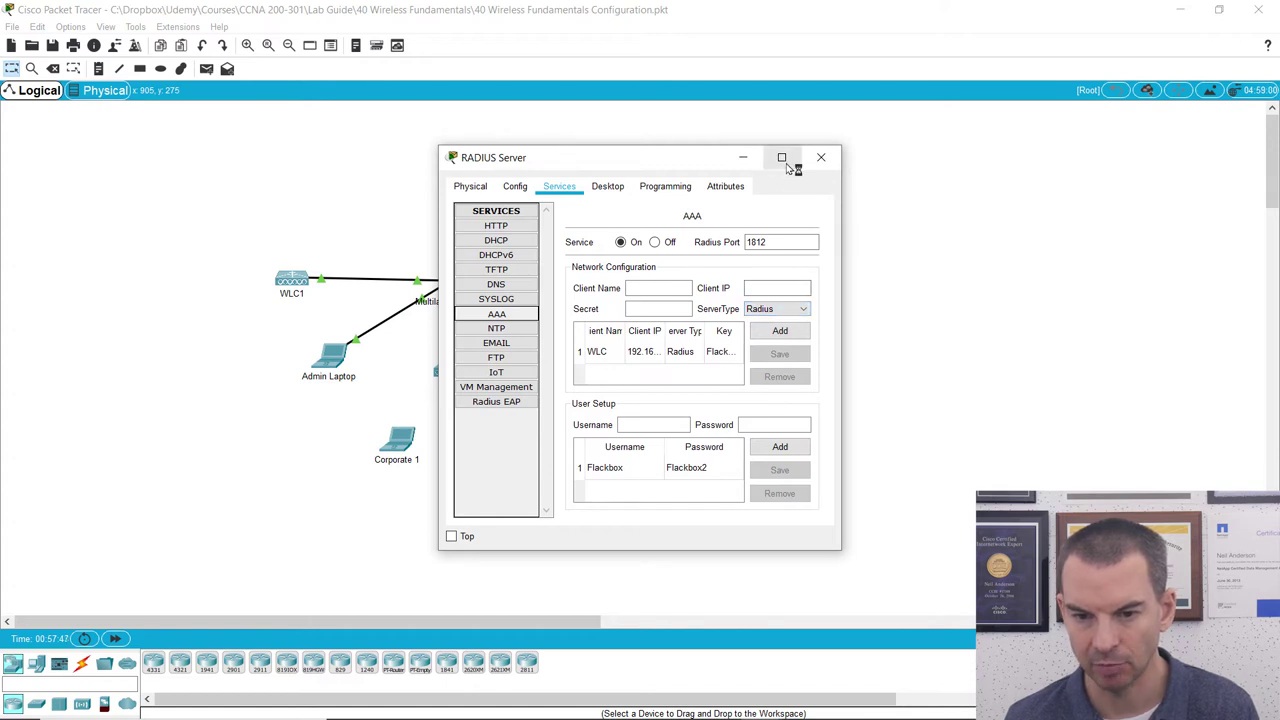
{"action": "left_click", "coordinate": [782, 158]}
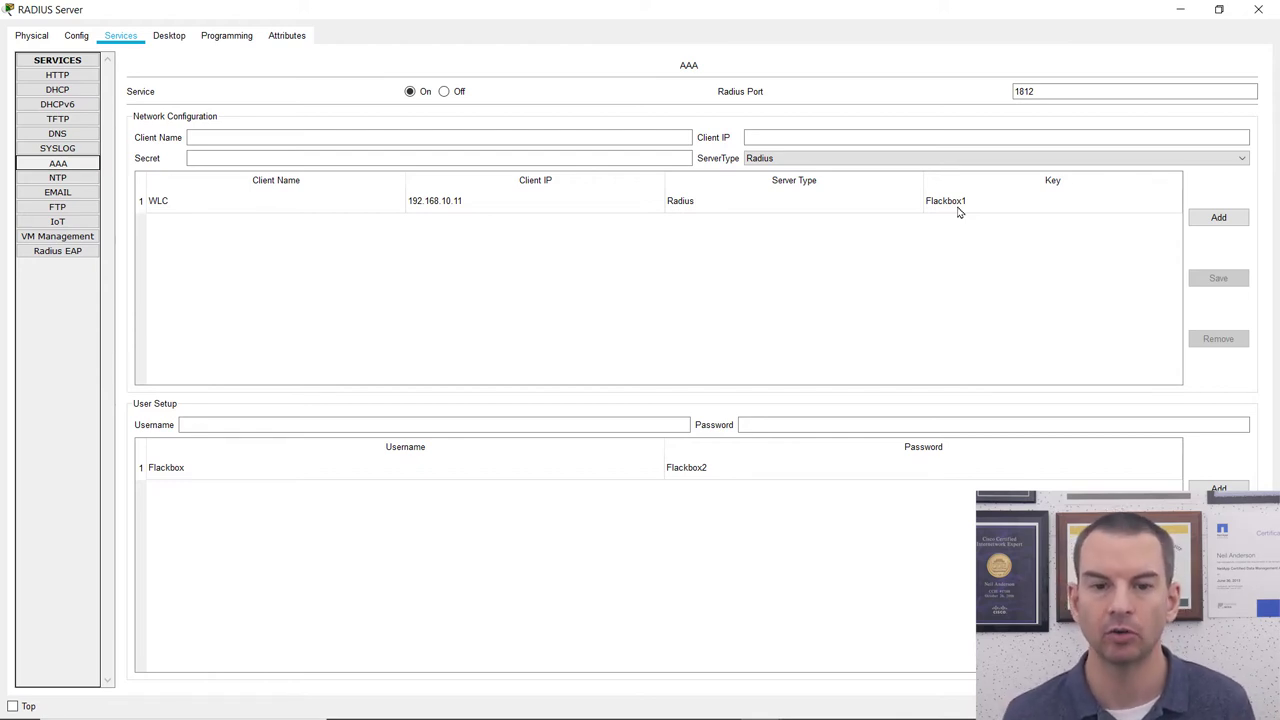
Close the RADIUS Server window and open the SECURITY section of WLC1's web interface on the Admin Laptop.
{"action": "left_click", "coordinate": [1258, 9]}
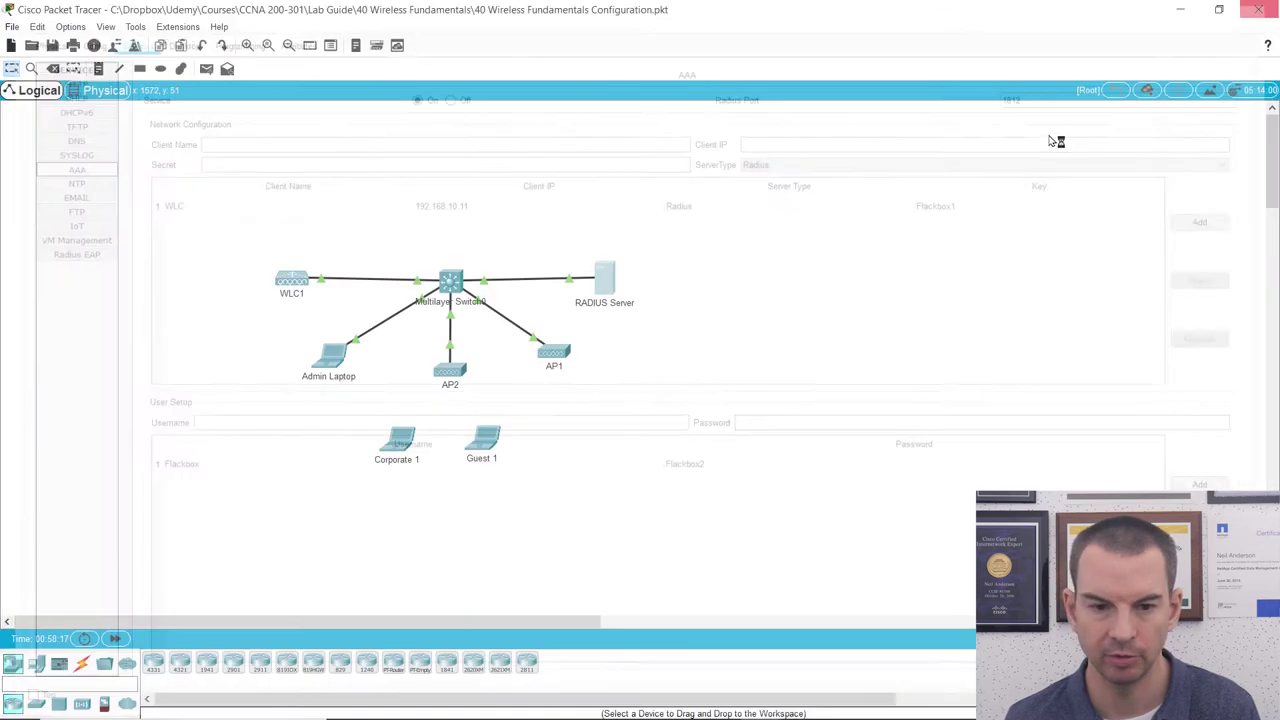
{"action": "mouse_move", "coordinate": [895, 709]}
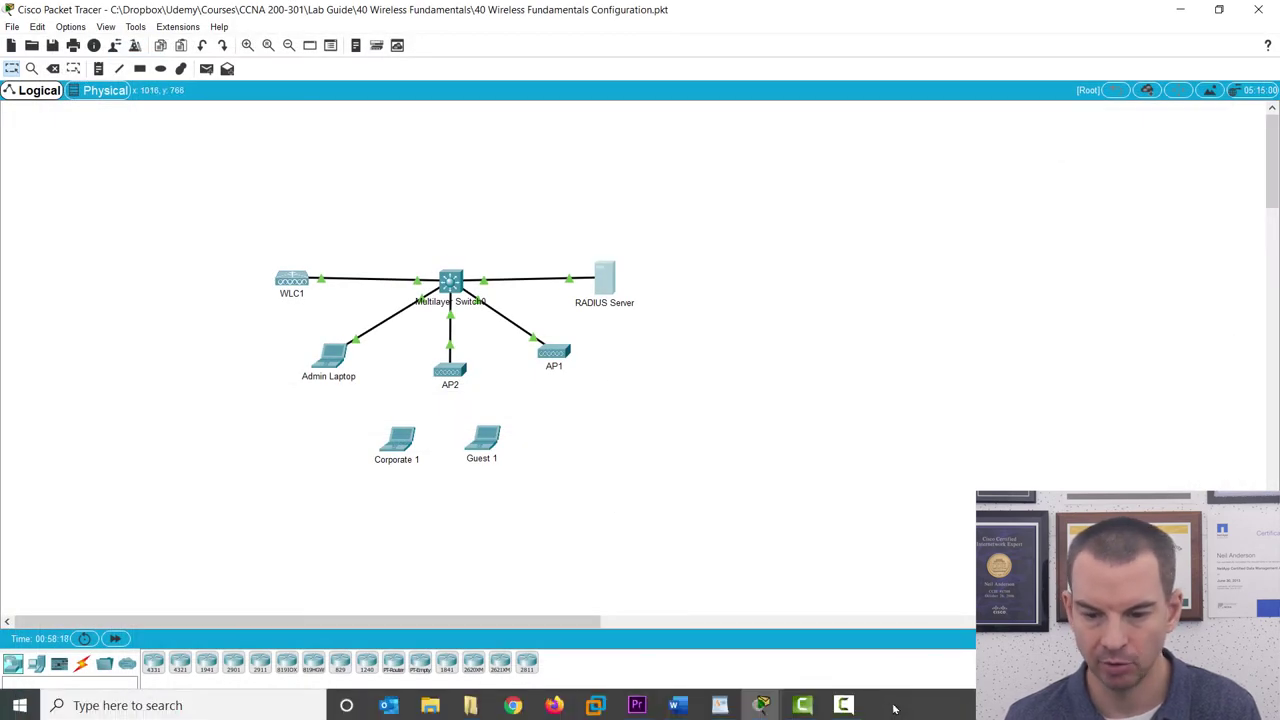
{"action": "left_click", "coordinate": [761, 705]}
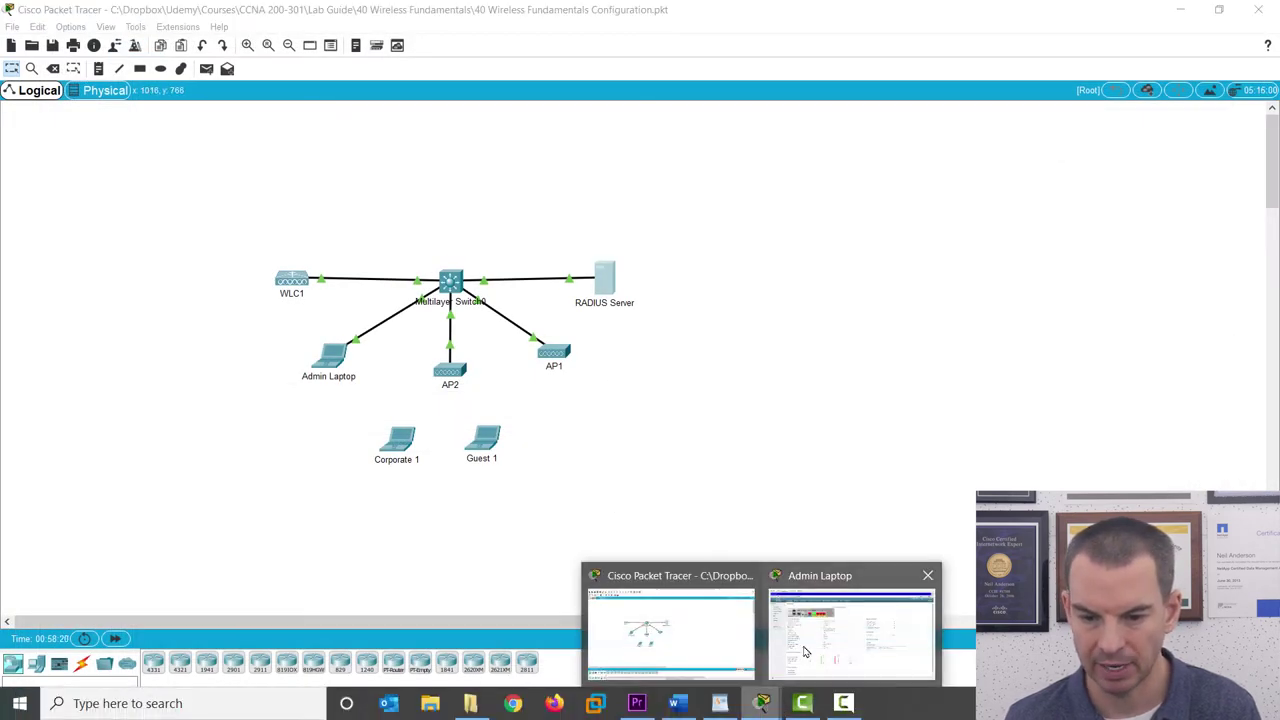
{"action": "left_click", "coordinate": [805, 651]}
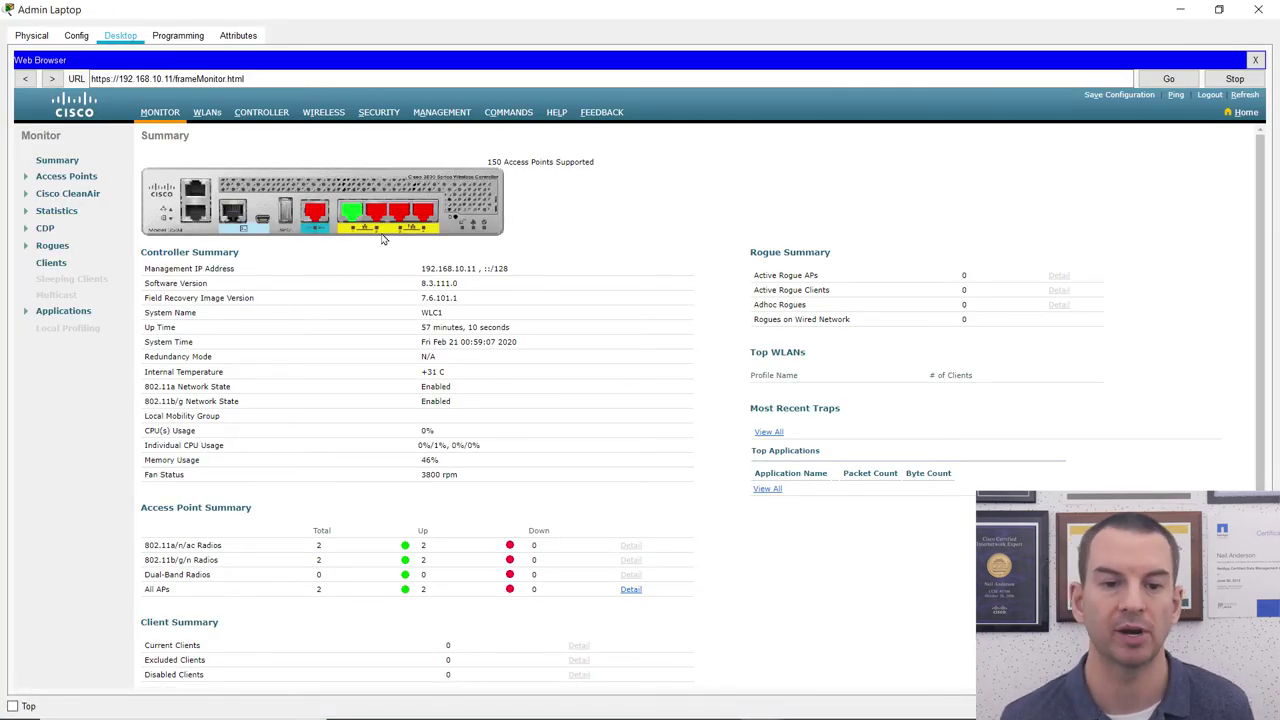
{"action": "left_click", "coordinate": [377, 113]}
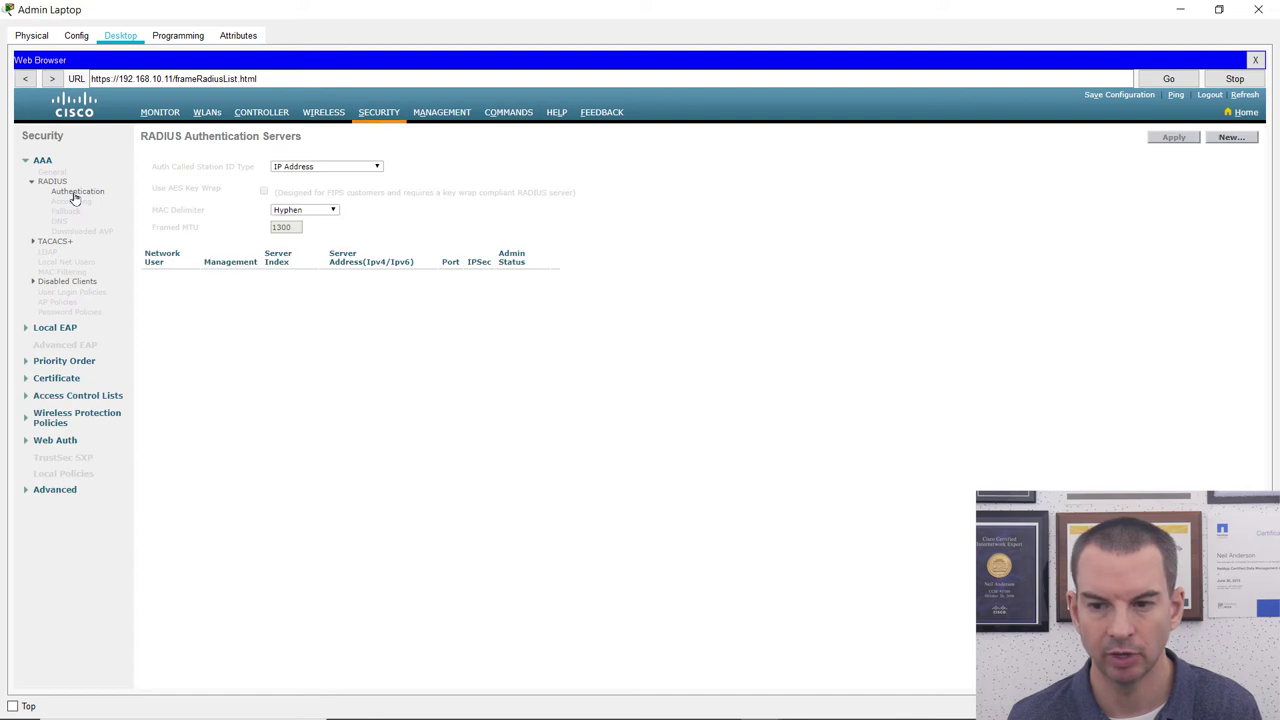
Add RADIUS server 192.168.10.10 on port 1812 with a confirmed shared secret, and apply it.
{"action": "left_click", "coordinate": [1231, 138]}
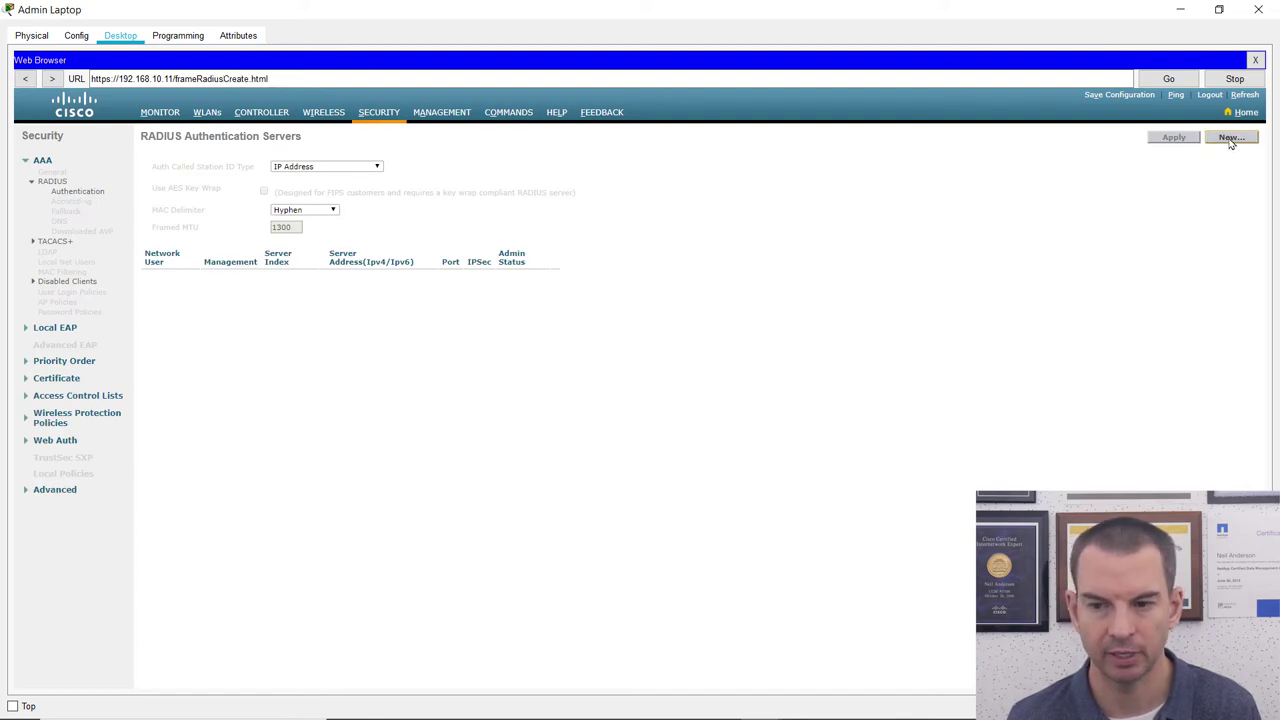
{"action": "left_click", "coordinate": [320, 183]}
{"action": "type", "text": "192.168.10.10"}
{"action": "left_click", "coordinate": [435, 215]}
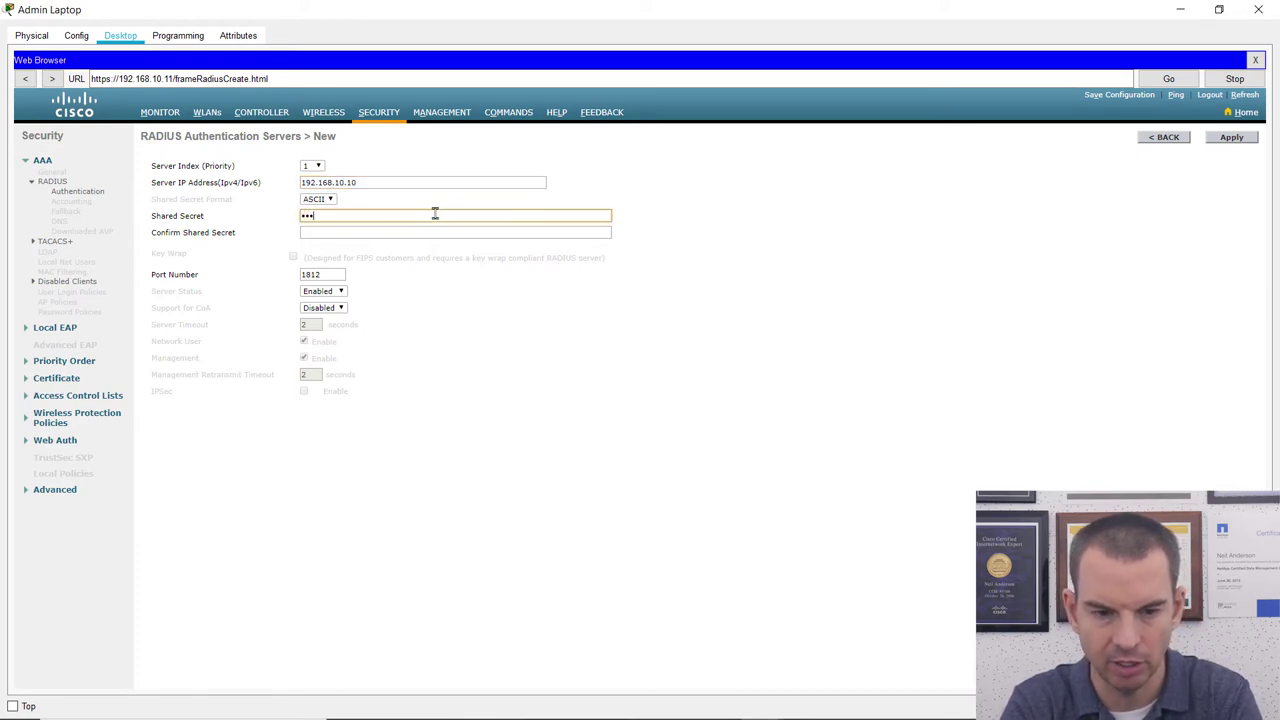
{"action": "key", "text": "Tab"}
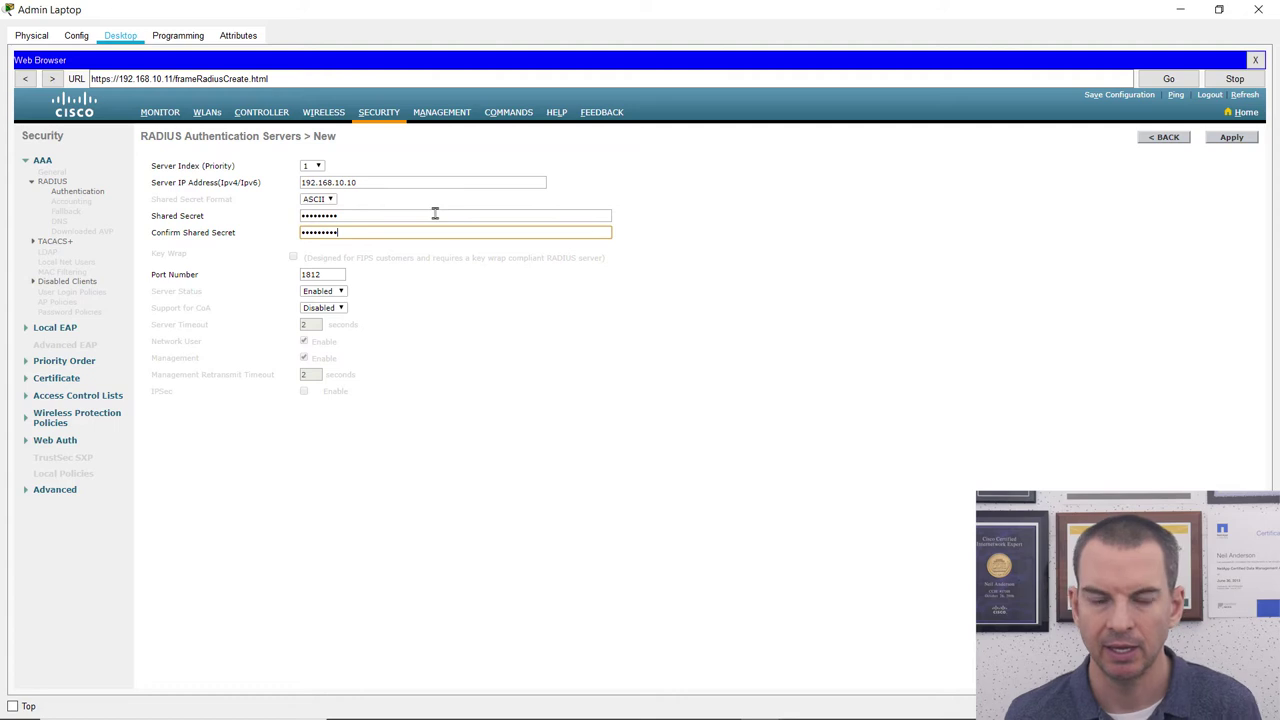
{"action": "left_click", "coordinate": [1231, 138]}
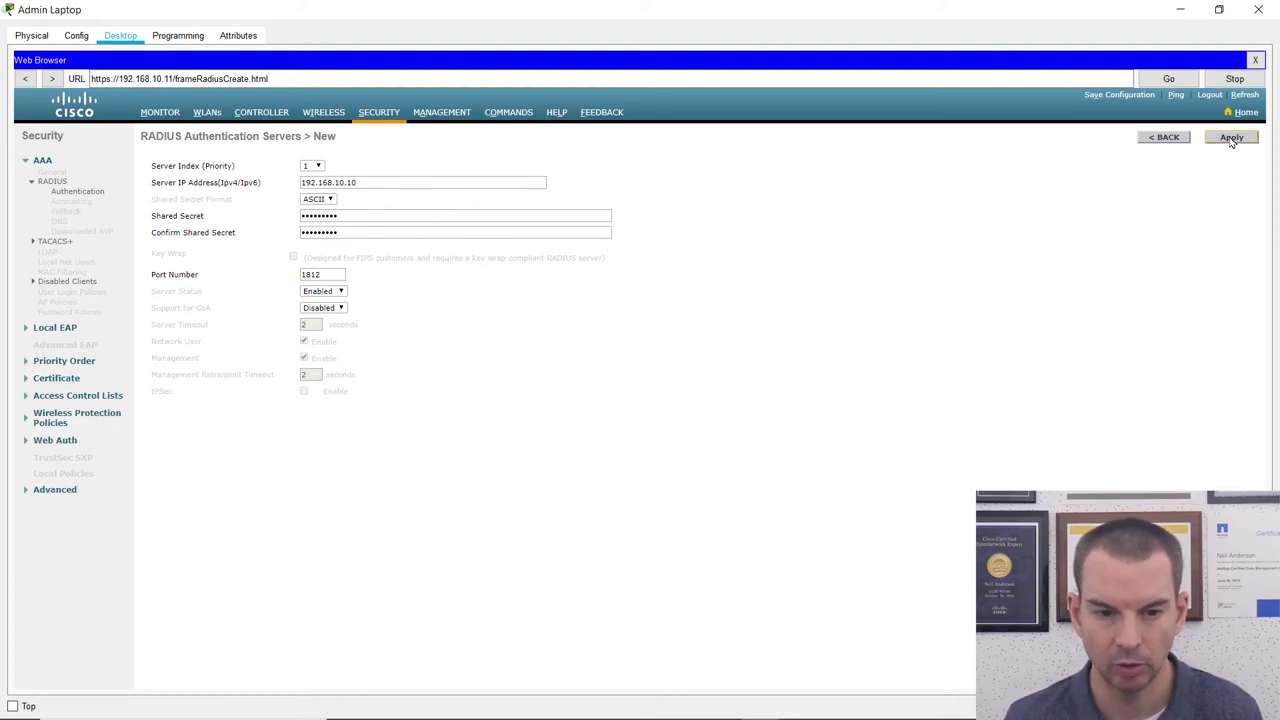
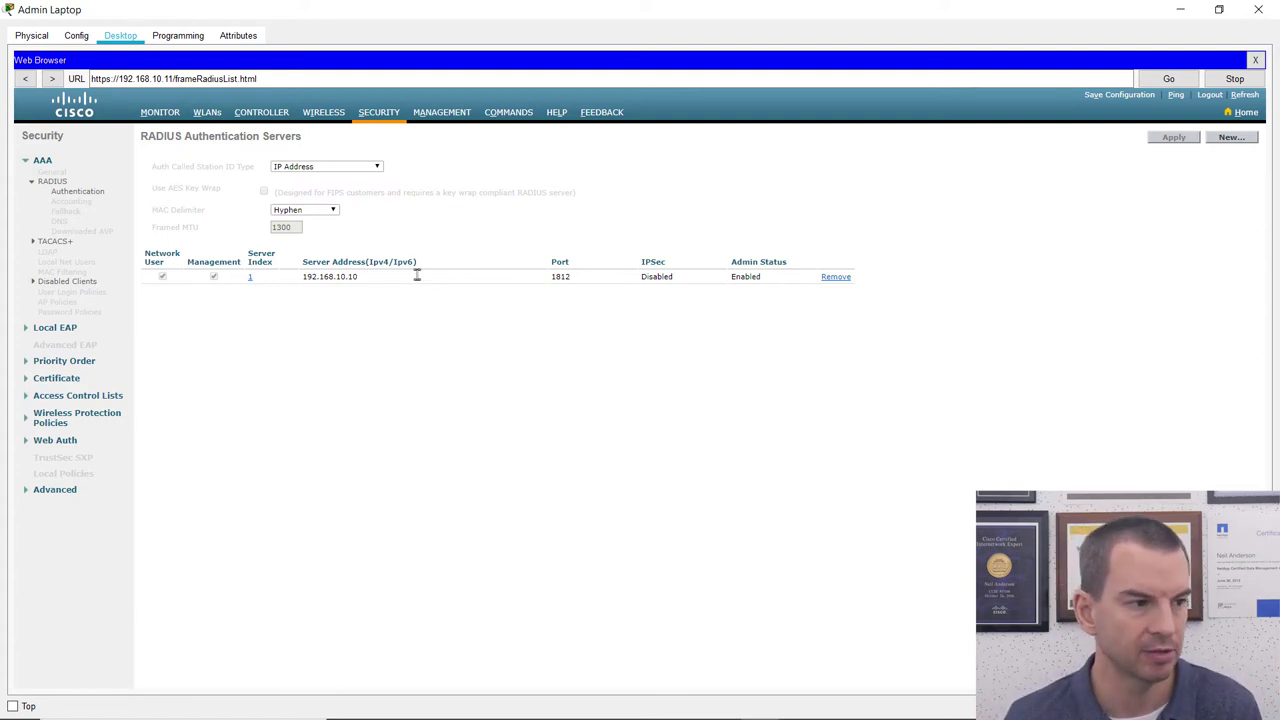
Add a DHCP scope named Corporate under the controller's Internal DHCP Server and open it.
{"action": "left_click", "coordinate": [259, 117]}
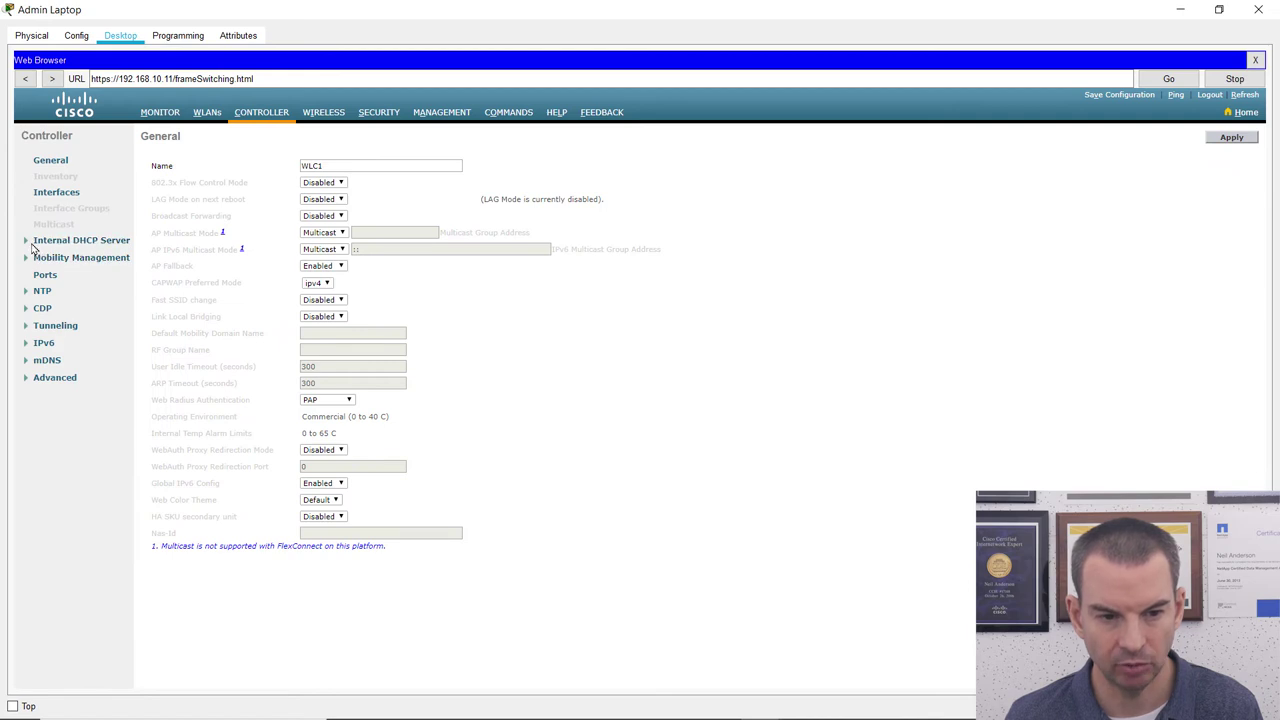
{"action": "left_click", "coordinate": [27, 242]}
{"action": "left_click", "coordinate": [60, 252]}
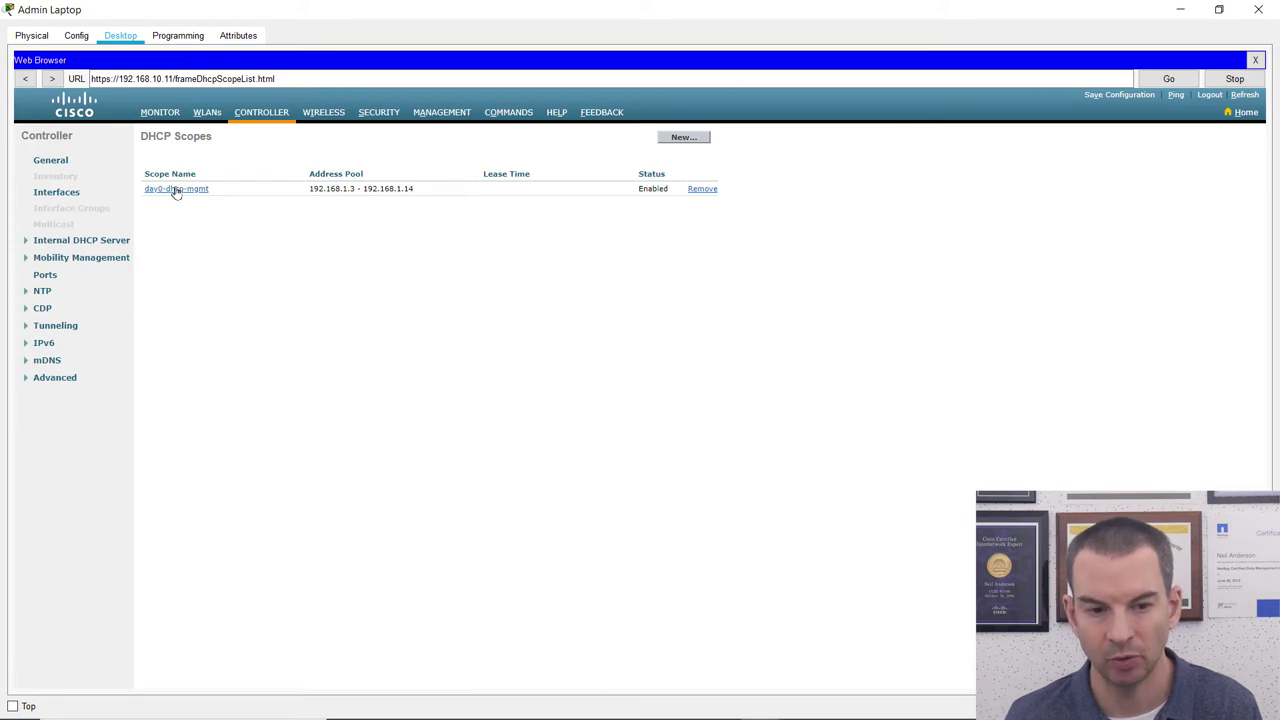
{"action": "left_click", "coordinate": [682, 141]}
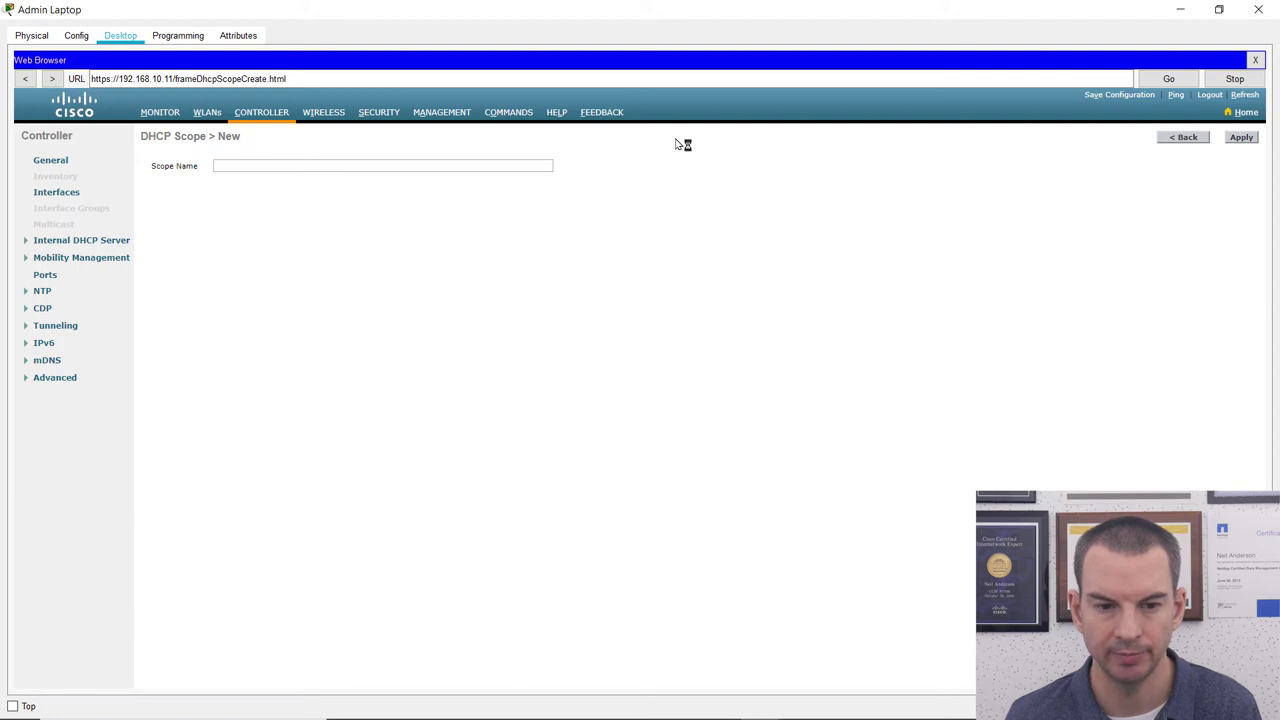
{"action": "left_click", "coordinate": [229, 166]}
{"action": "type", "text": "Corporate"}
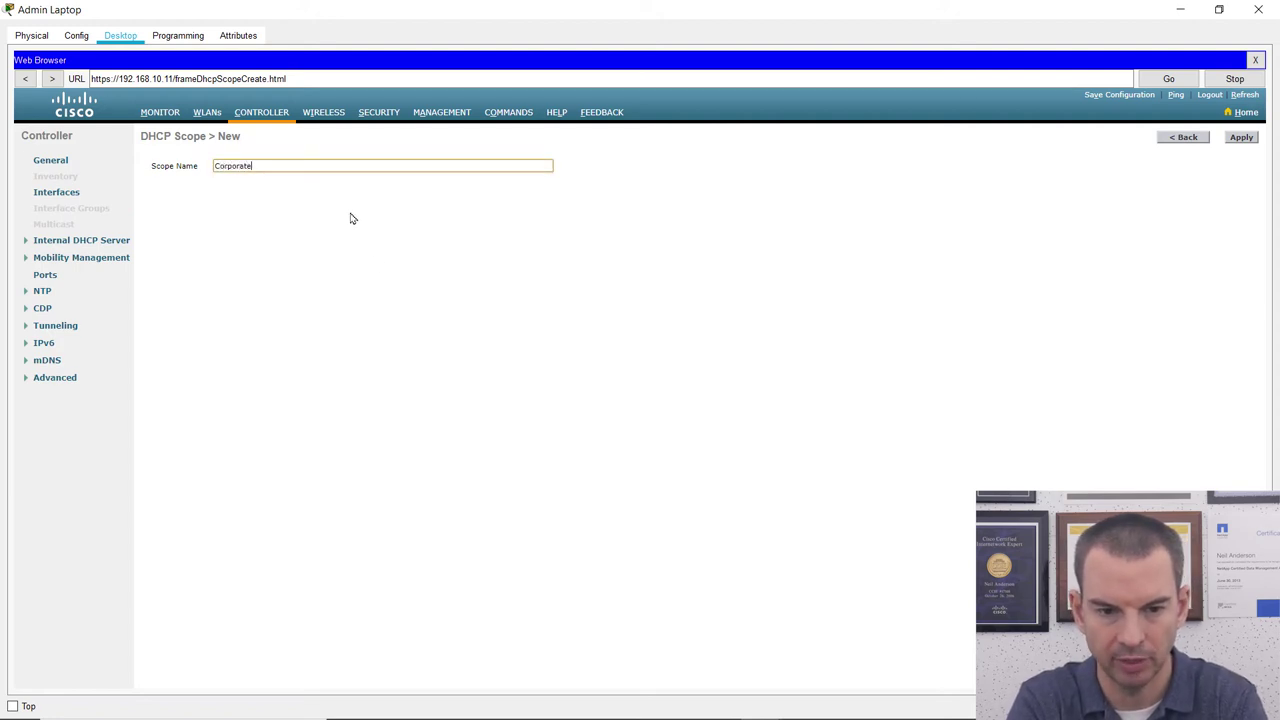
{"action": "left_click", "coordinate": [1238, 139]}
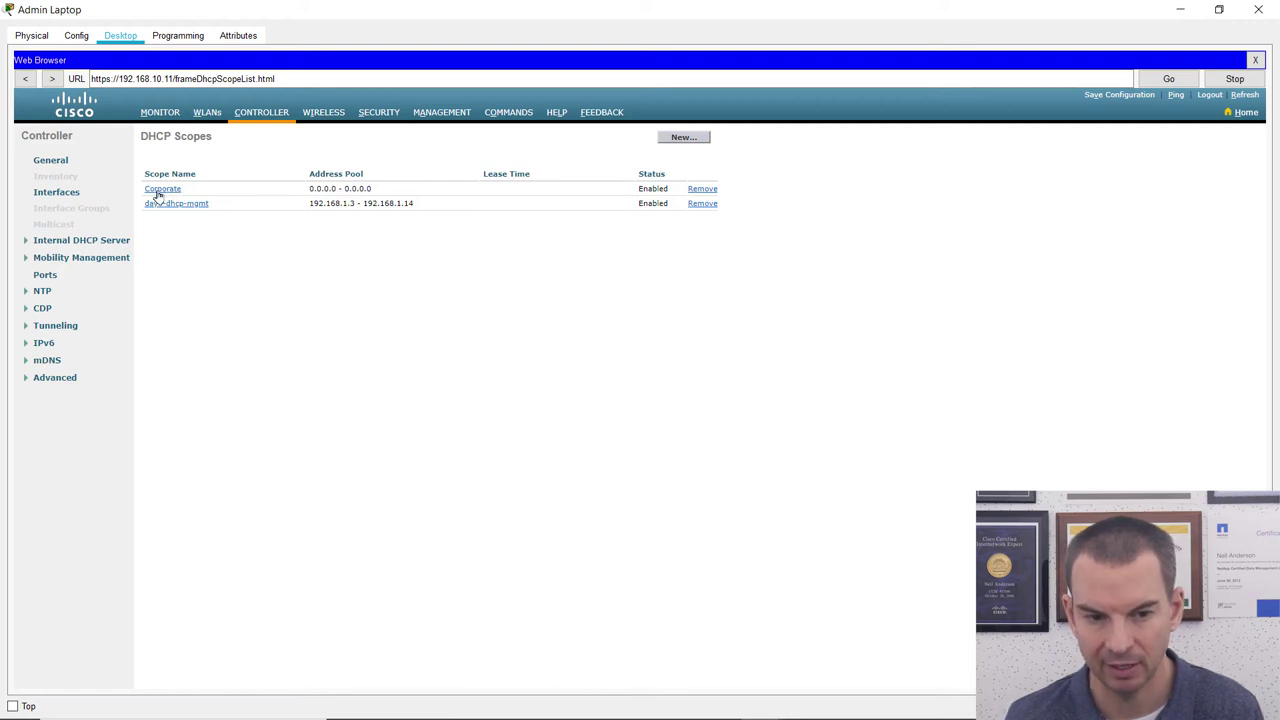
Set Corporate's pool 192.168.22.101–192.168.22.254, network 192.168.22.0/255.255.255.0, router 192.168.22.1, and apply.
{"action": "left_click", "coordinate": [160, 189]}
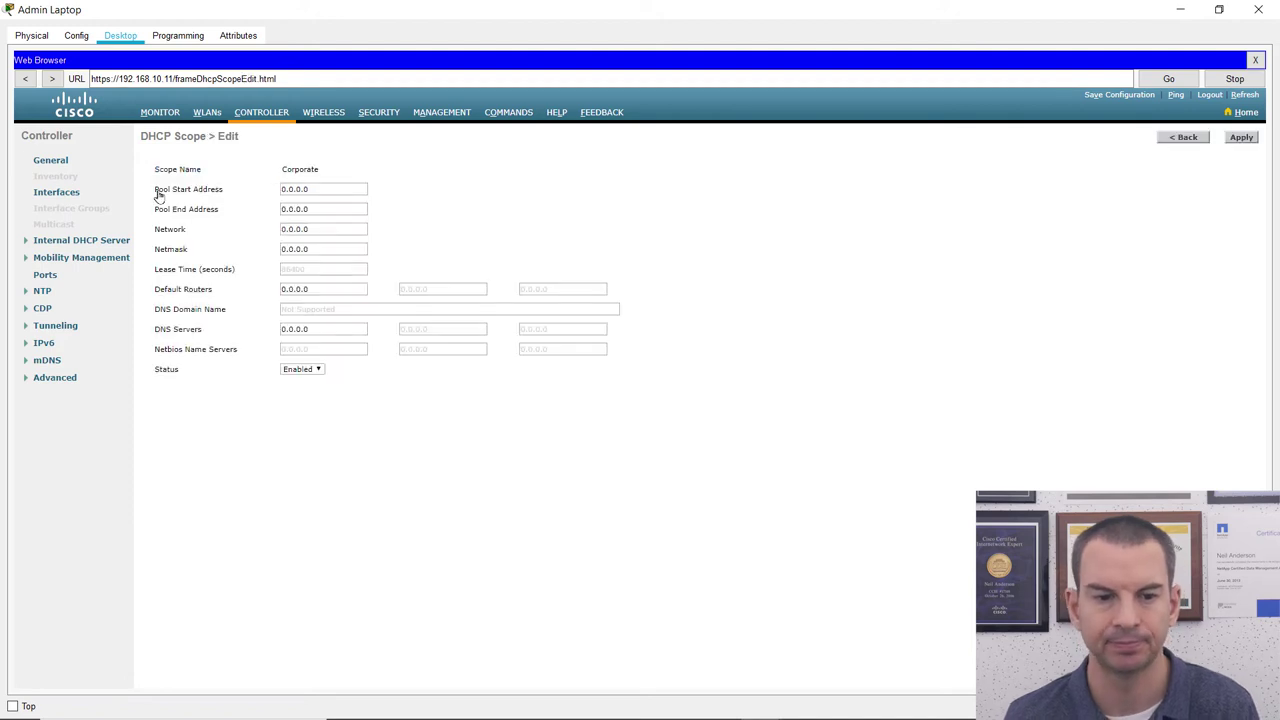
{"action": "left_click_drag", "start_coordinate": [312, 188], "coordinate": [283, 192]}
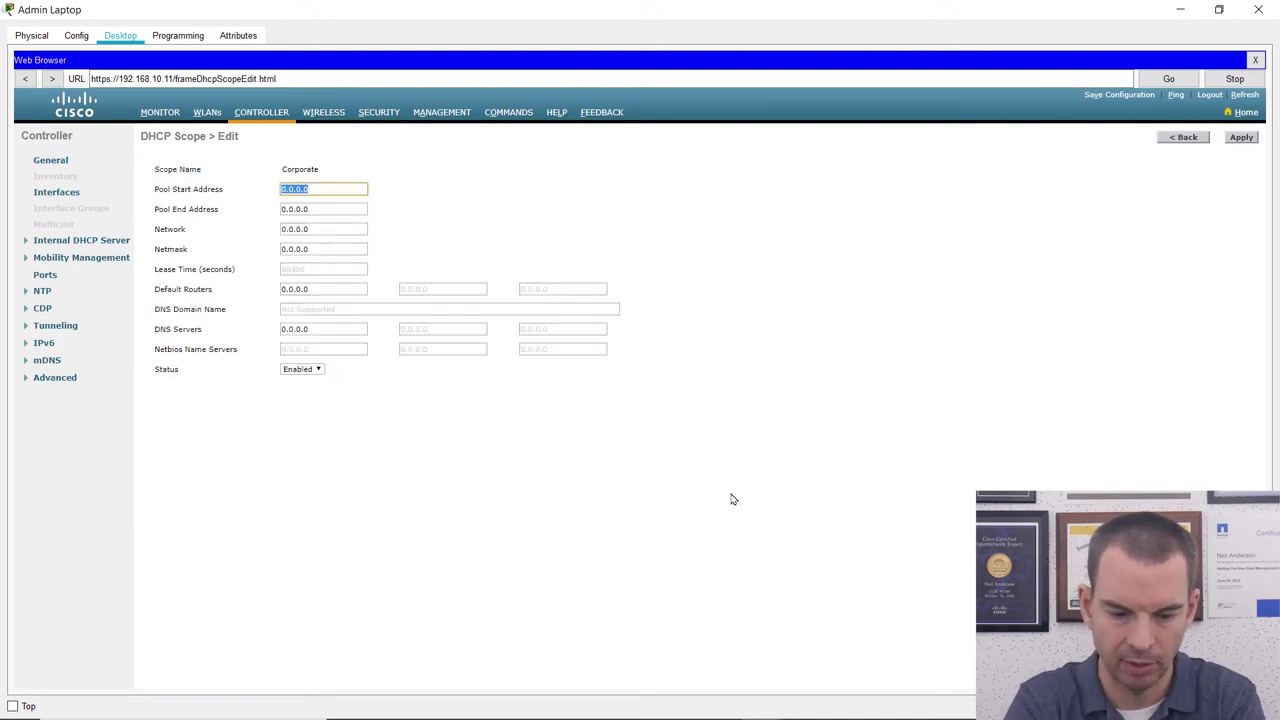
{"action": "type", "text": "192.168"}
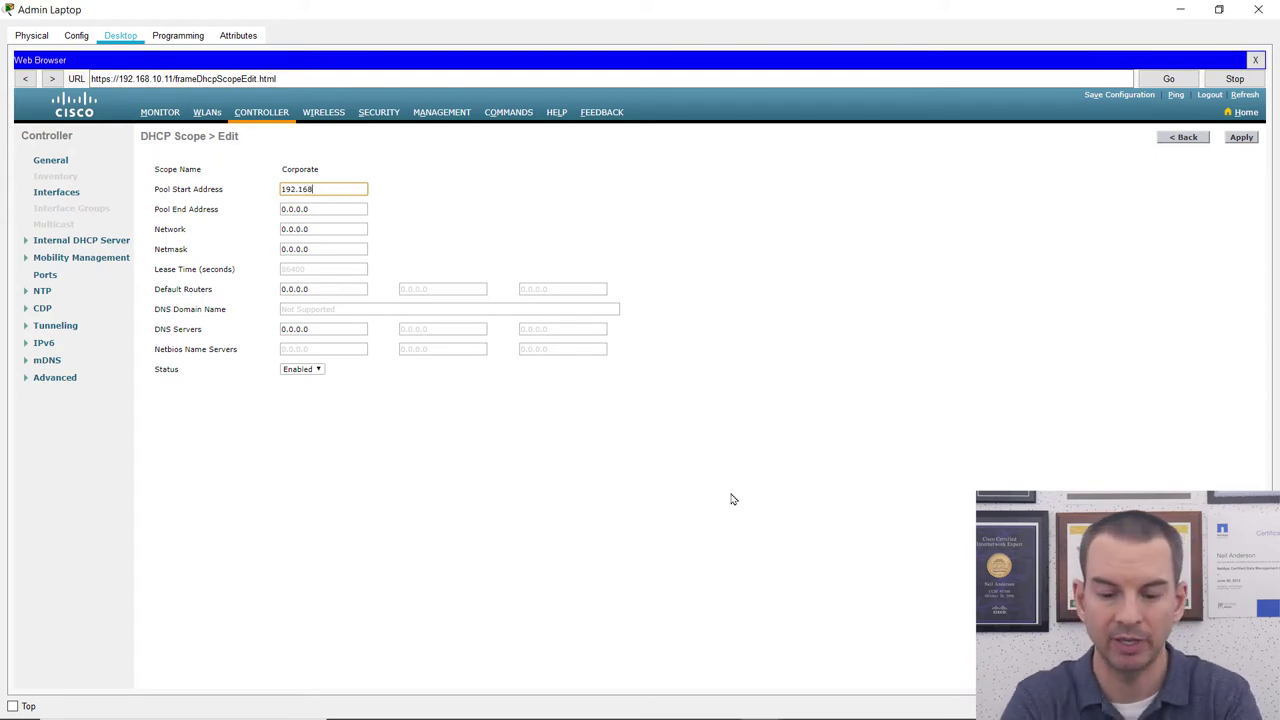
{"action": "type", "text": ".22.101"}
{"action": "key", "text": "Tab"}
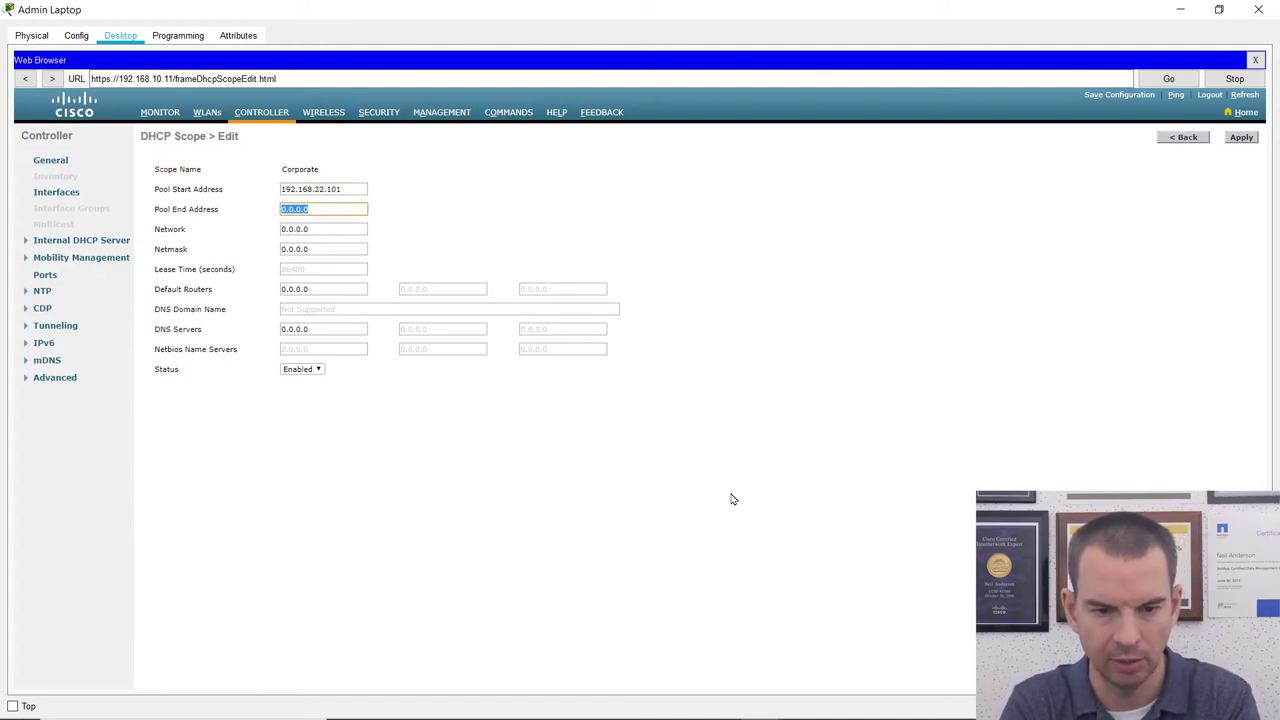
{"action": "type", "text": "10"}
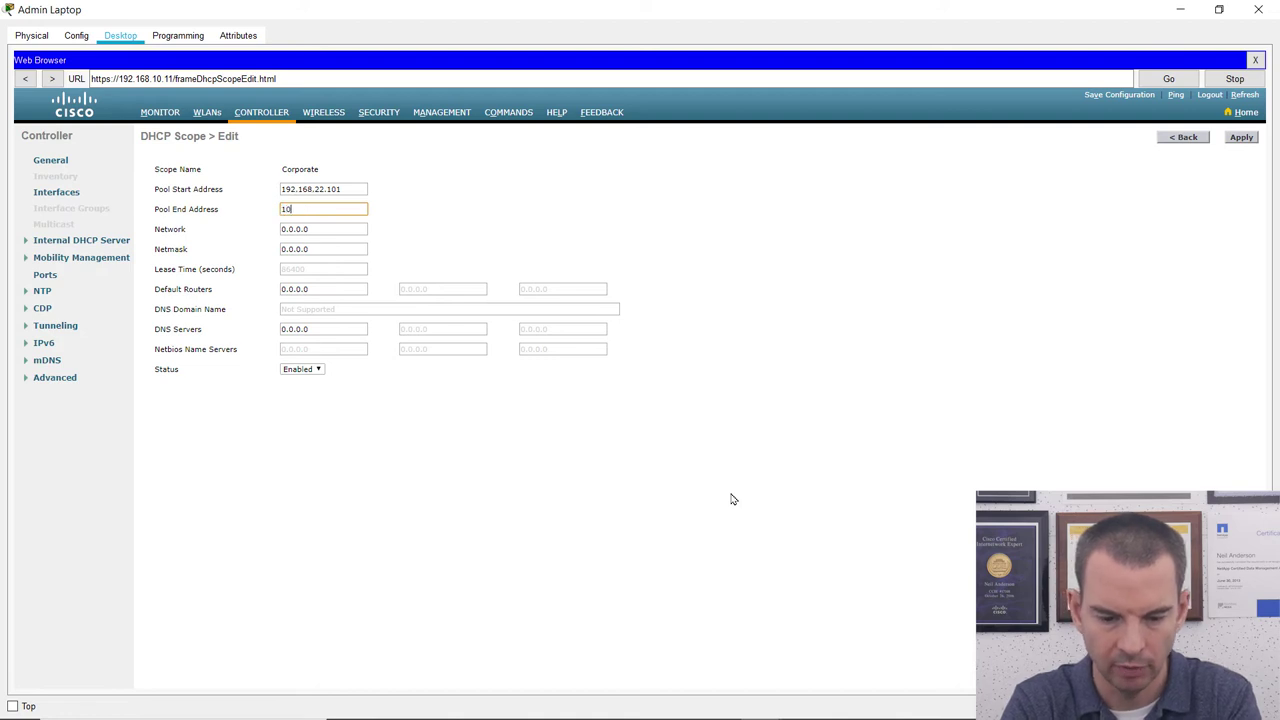
{"action": "type", "text": "92.1"}
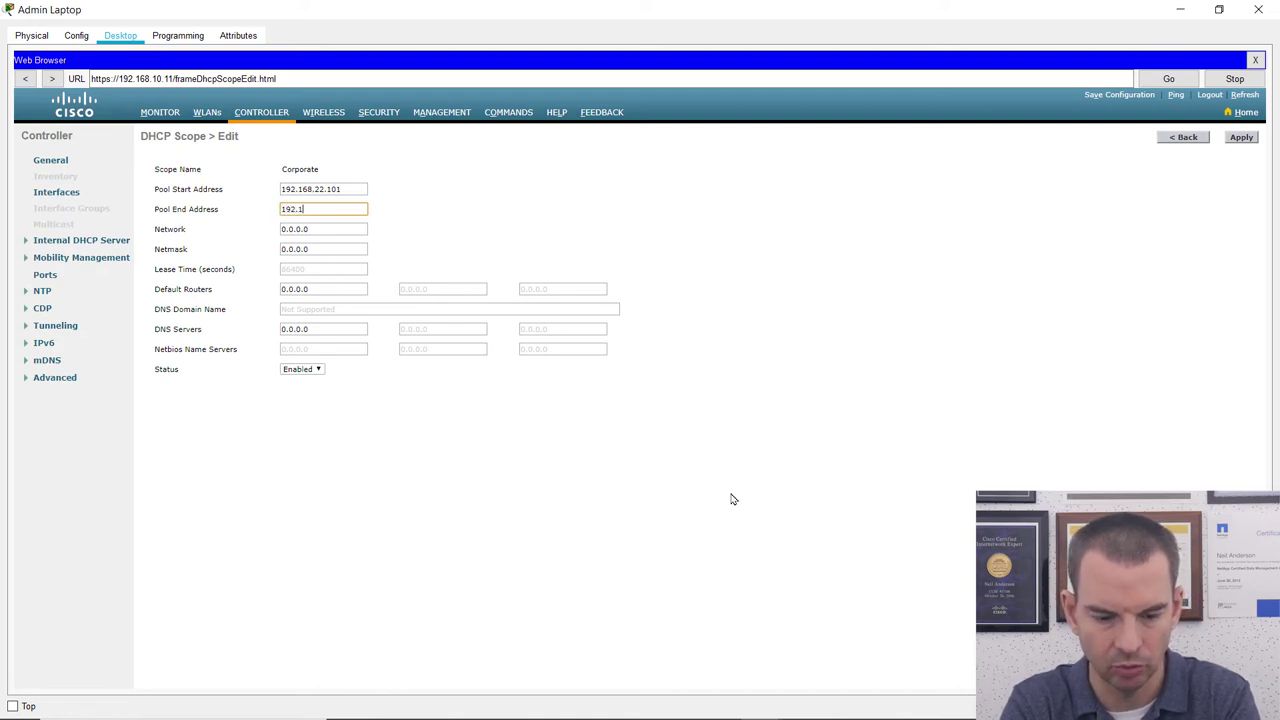
{"action": "type", "text": "68.22.254"}
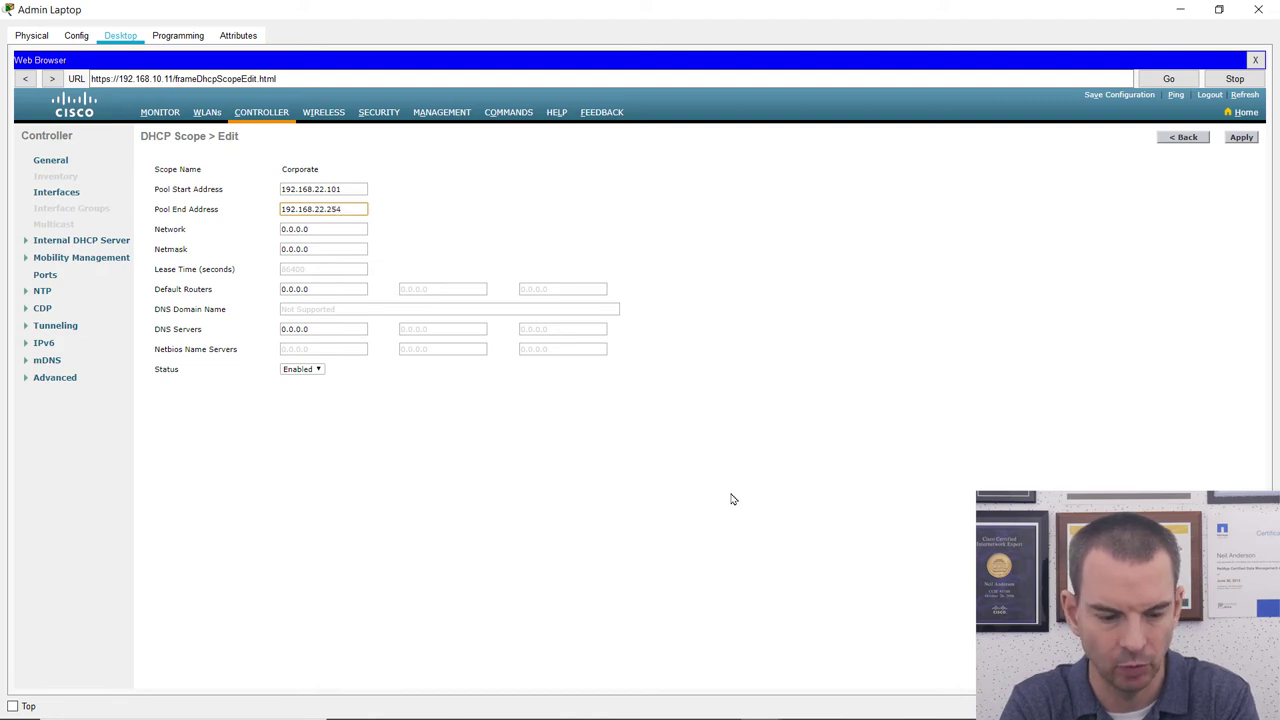
{"action": "key", "text": "Tab"}
{"action": "type", "text": "192.1"}
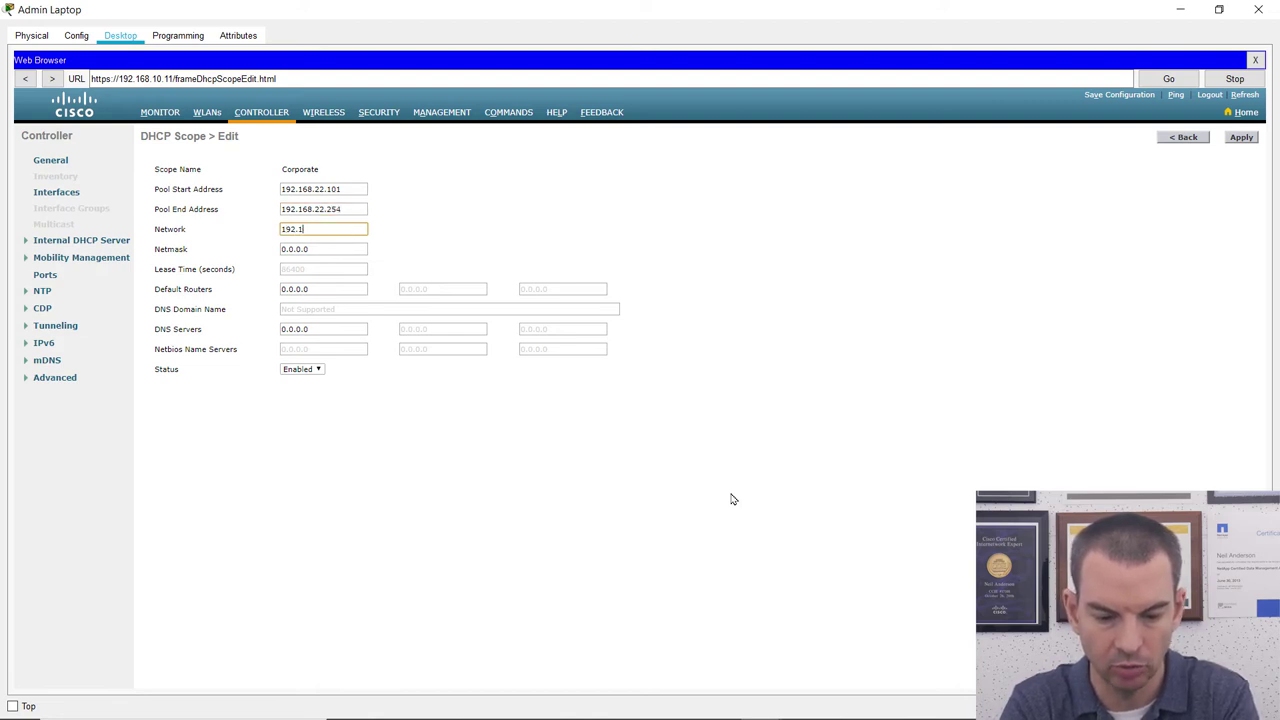
{"action": "type", "text": "68.22.0"}
{"action": "key", "text": "Tab"}
{"action": "type", "text": "255."}
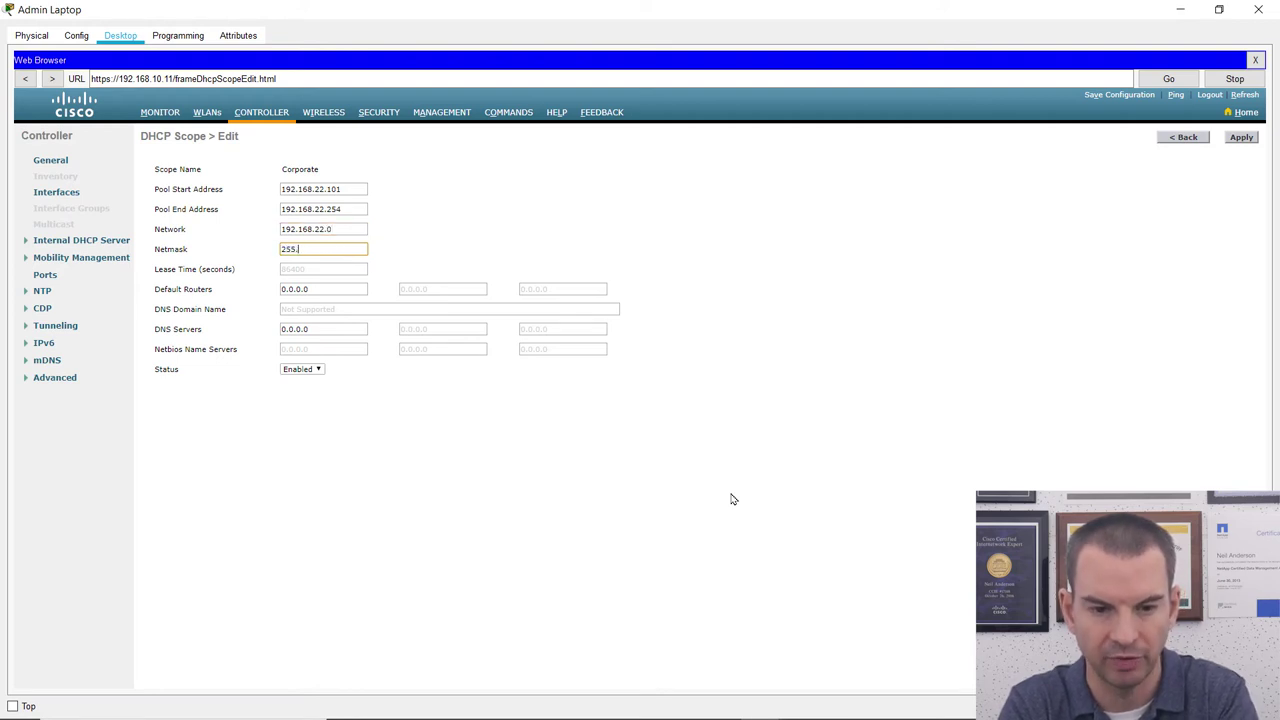
{"action": "type", "text": "255.255.0"}
{"action": "key", "text": "Tab"}
{"action": "key", "text": "Tab"}
{"action": "type", "text": "192"}
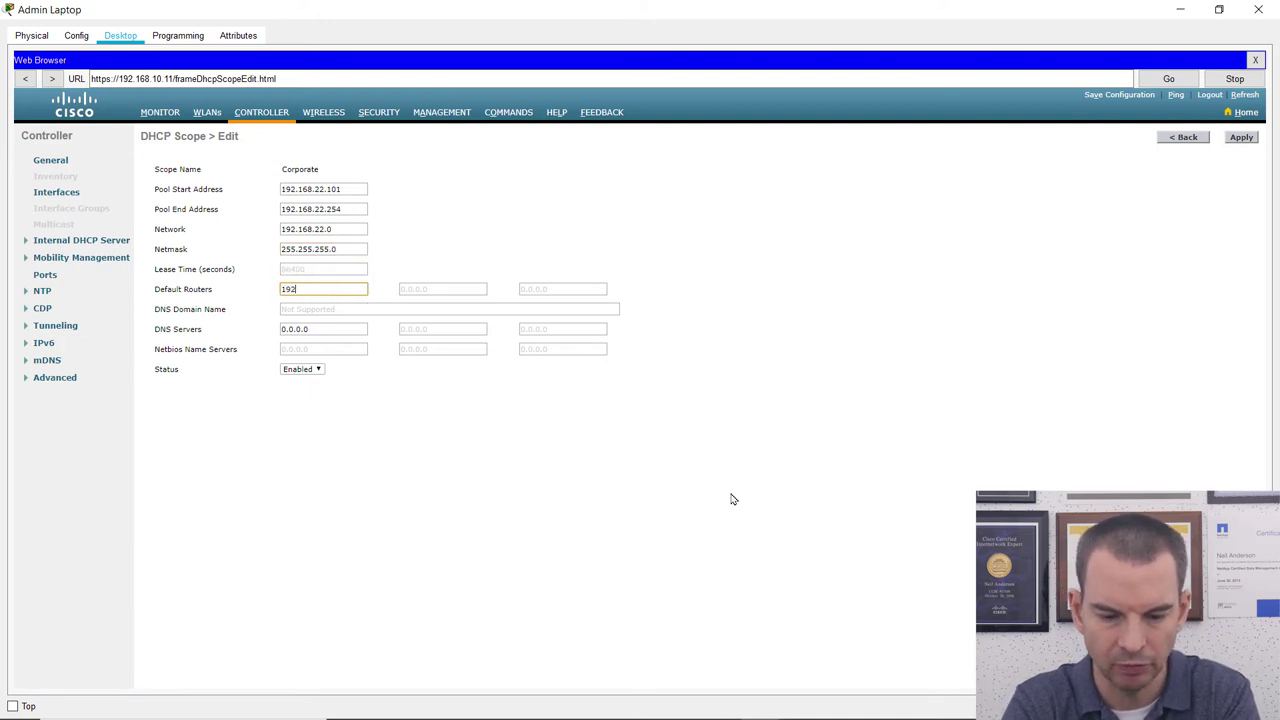
{"action": "type", "text": ".168"}
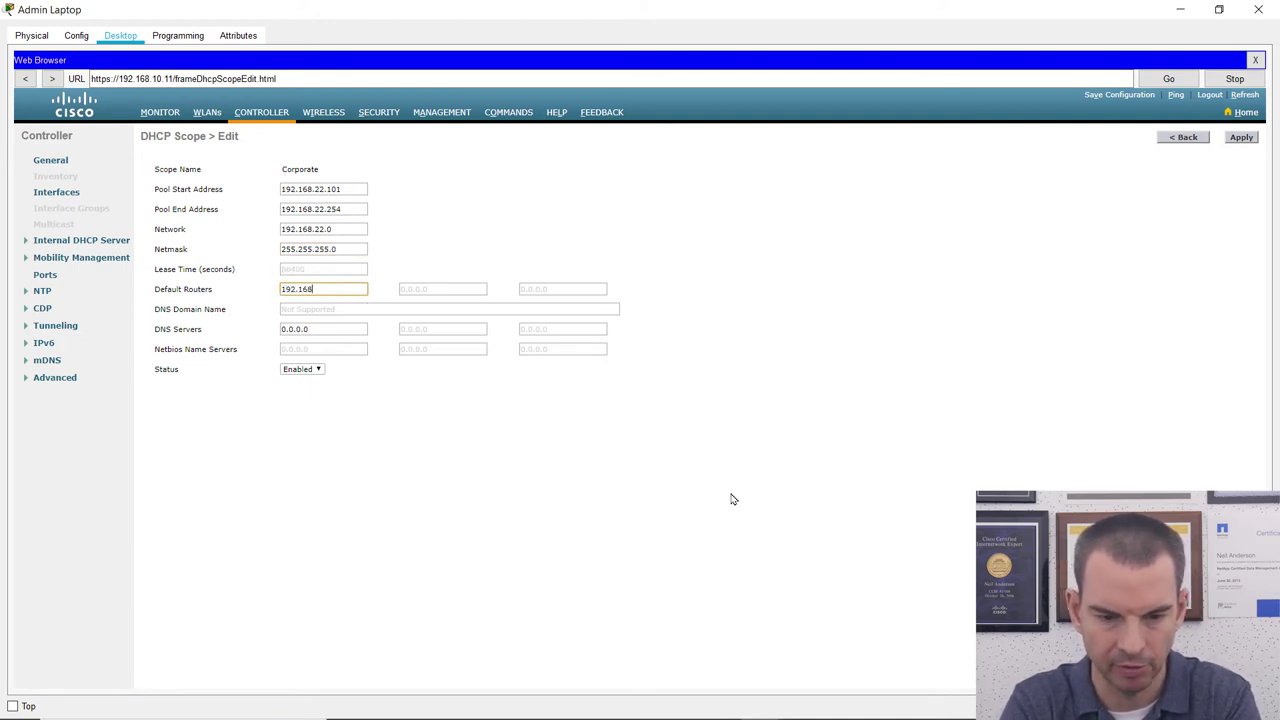
{"action": "type", "text": ".22.1"}
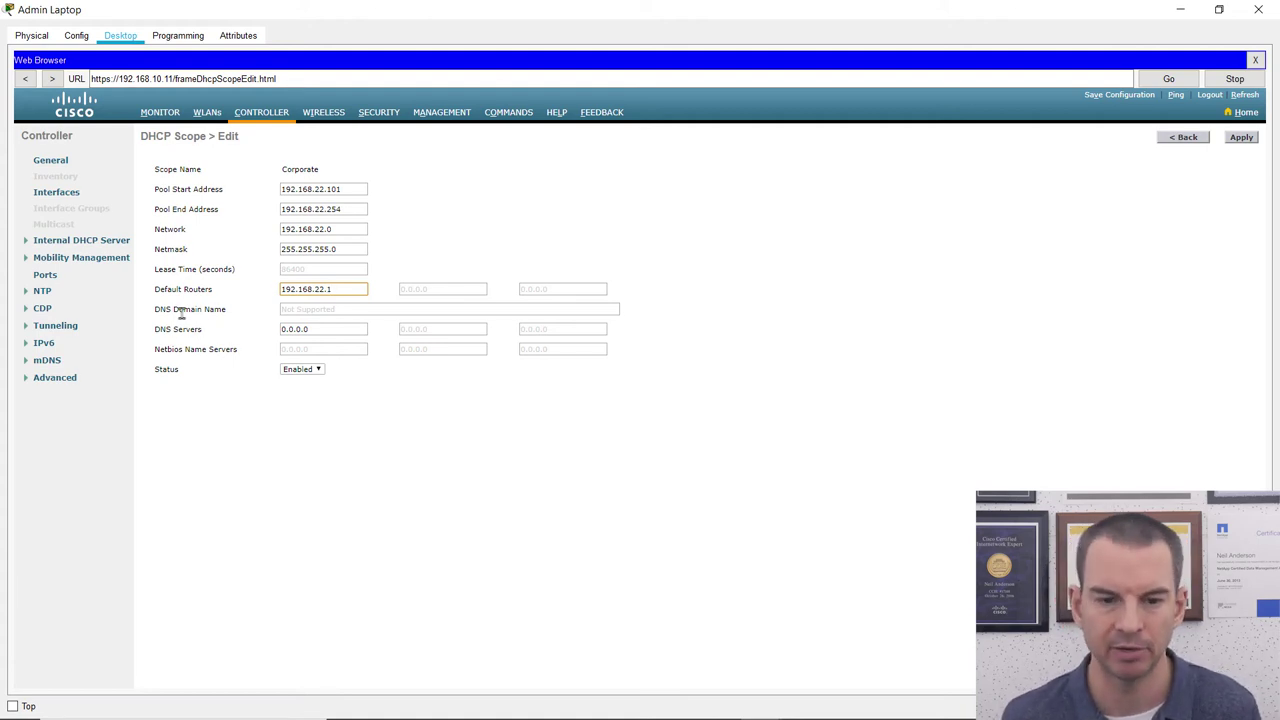
{"action": "left_click", "coordinate": [1237, 139]}
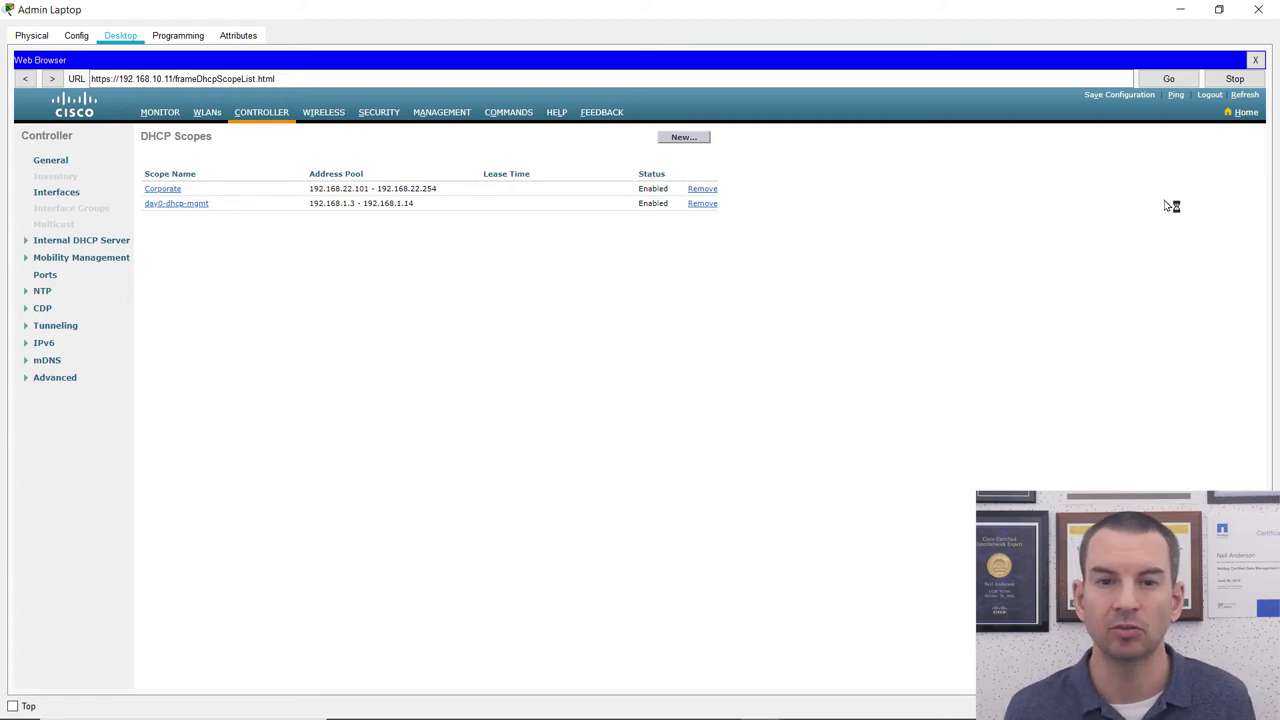
Create a second DHCP scope named Guest.
{"action": "left_click", "coordinate": [684, 140]}
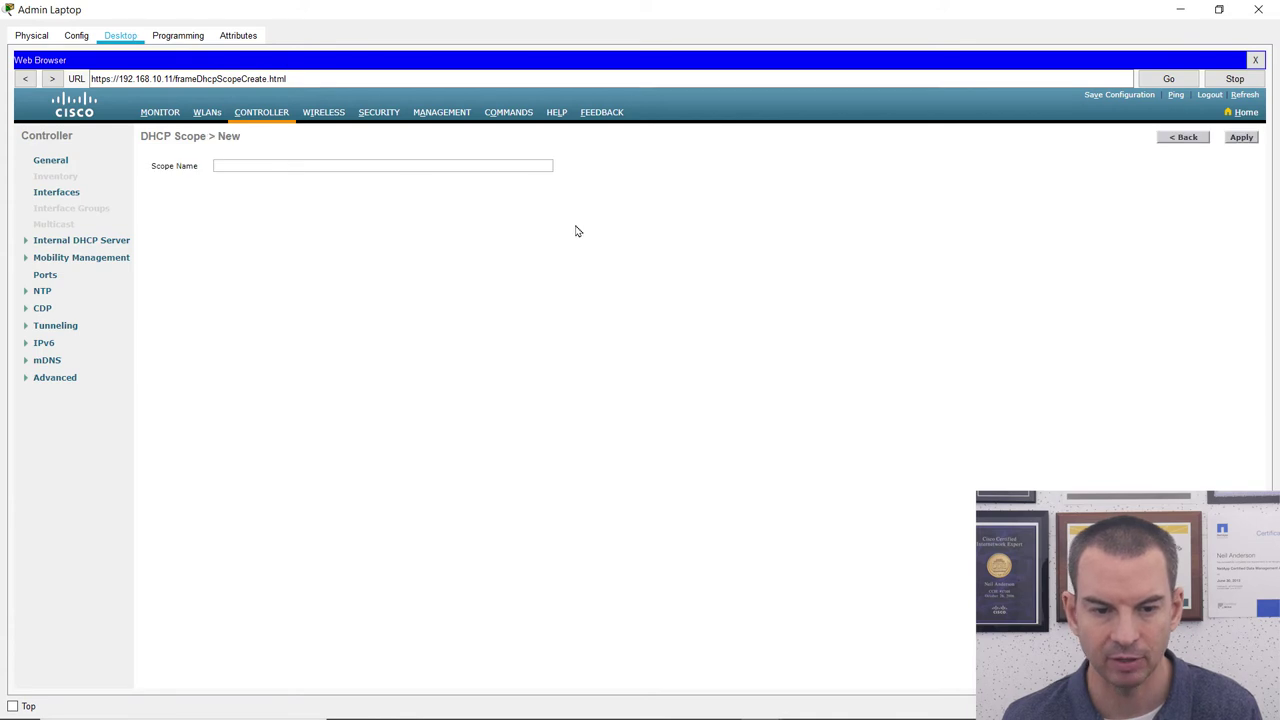
{"action": "left_click", "coordinate": [231, 166]}
{"action": "type", "text": "Guest"}
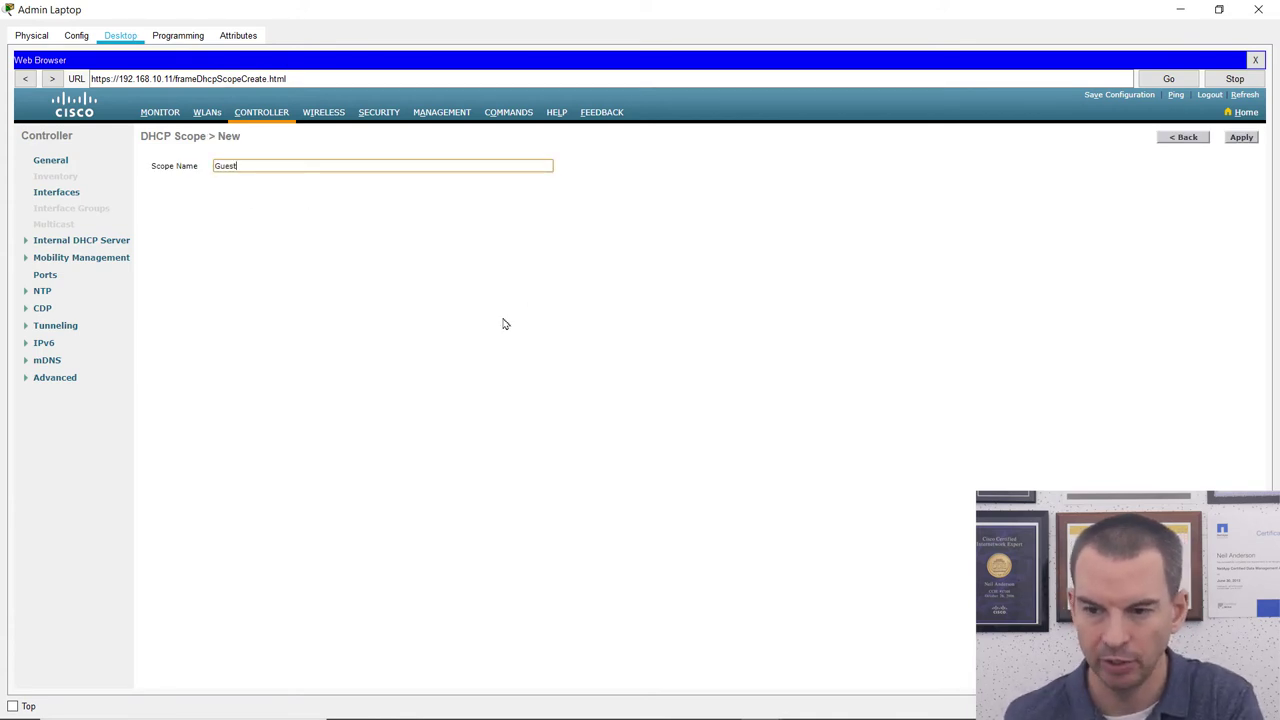
{"action": "left_click", "coordinate": [1240, 137]}
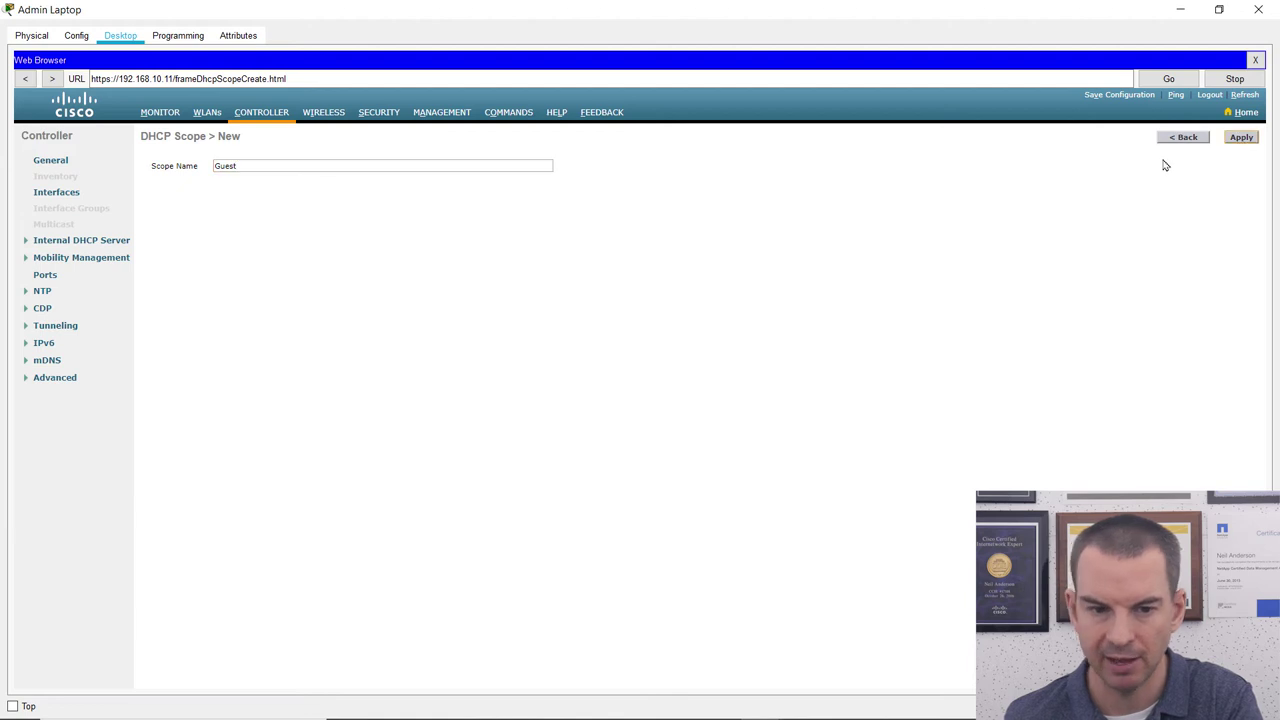
{"action": "left_click", "coordinate": [1240, 137]}
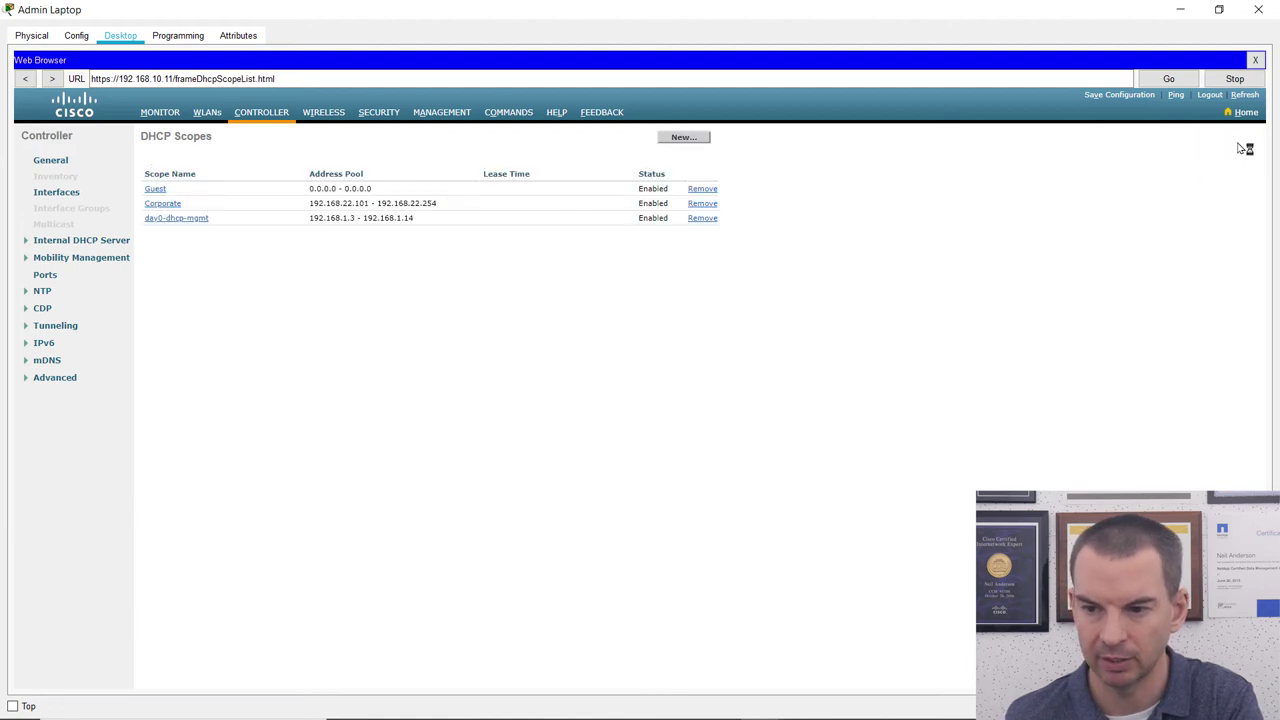
Give Guest pool 192.168.23.101–192.168.23.254, network 192.168.23.0/255.255.255.0, router 192.168.23.1, and apply.
{"action": "left_click", "coordinate": [155, 190]}
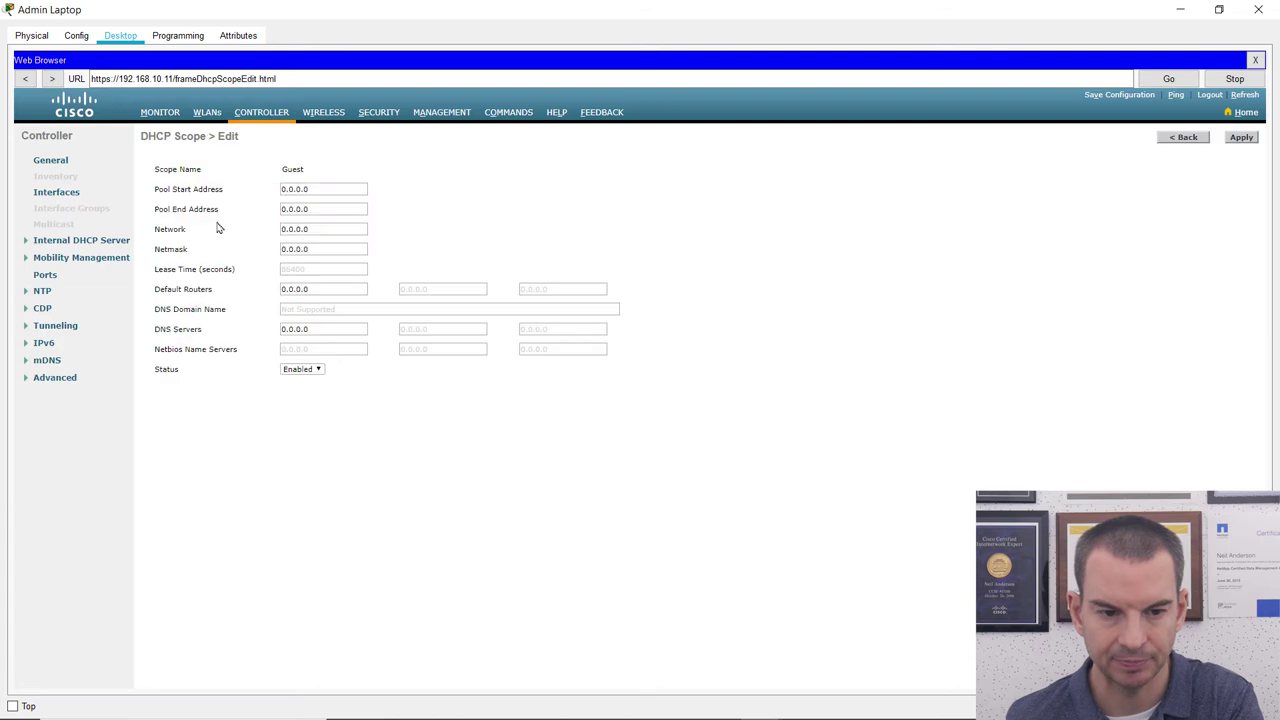
{"action": "left_click_drag", "start_coordinate": [325, 192], "coordinate": [257, 194]}
{"action": "type", "text": "1"}
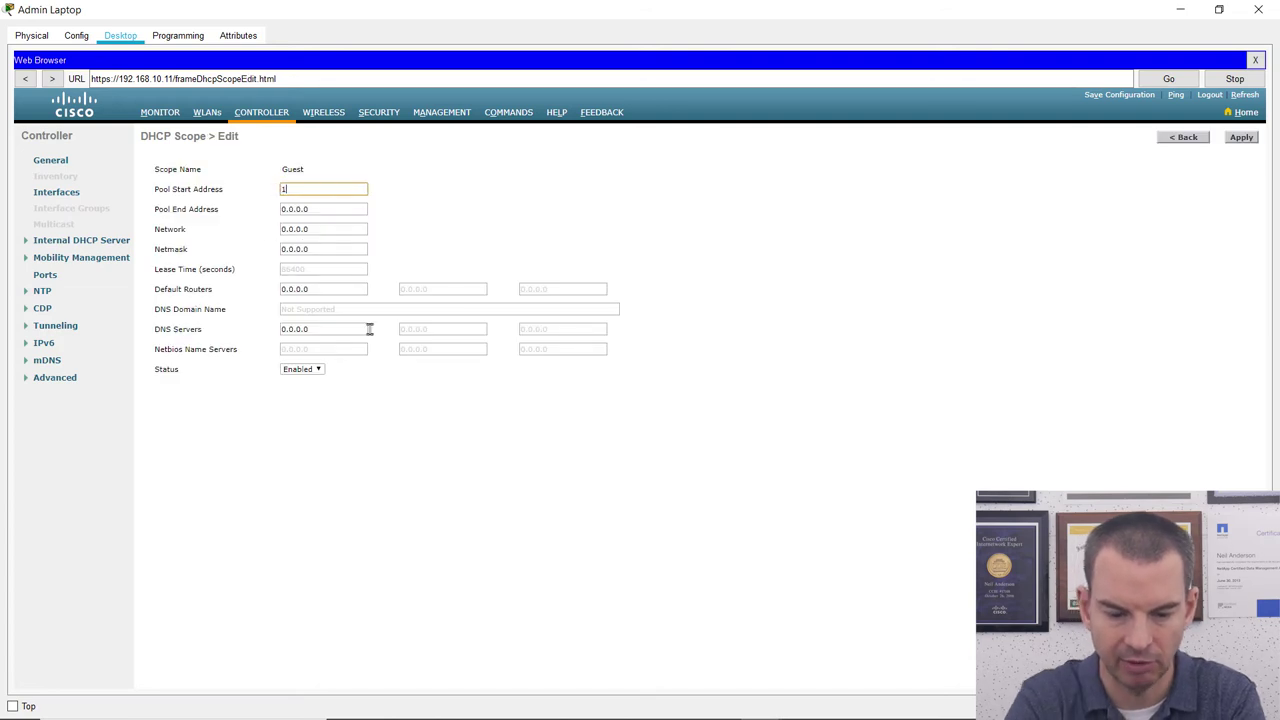
{"action": "type", "text": "92.168"}
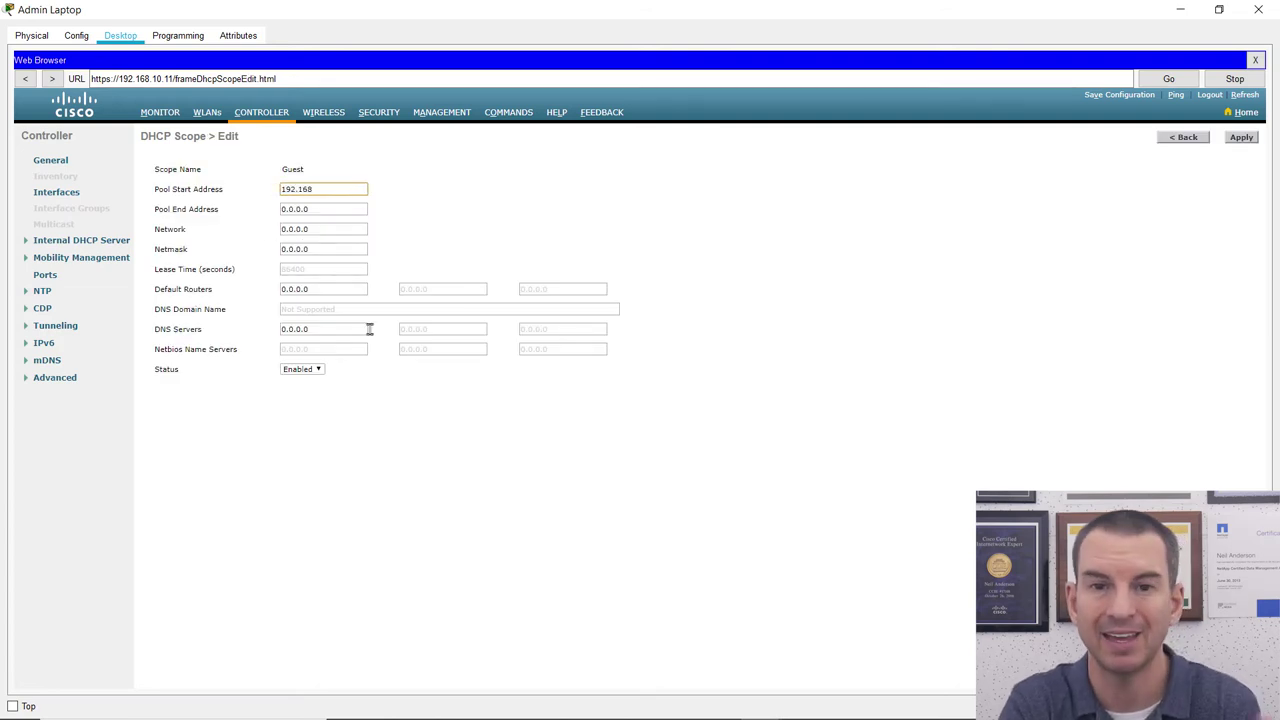
{"action": "type", "text": ".23.101"}
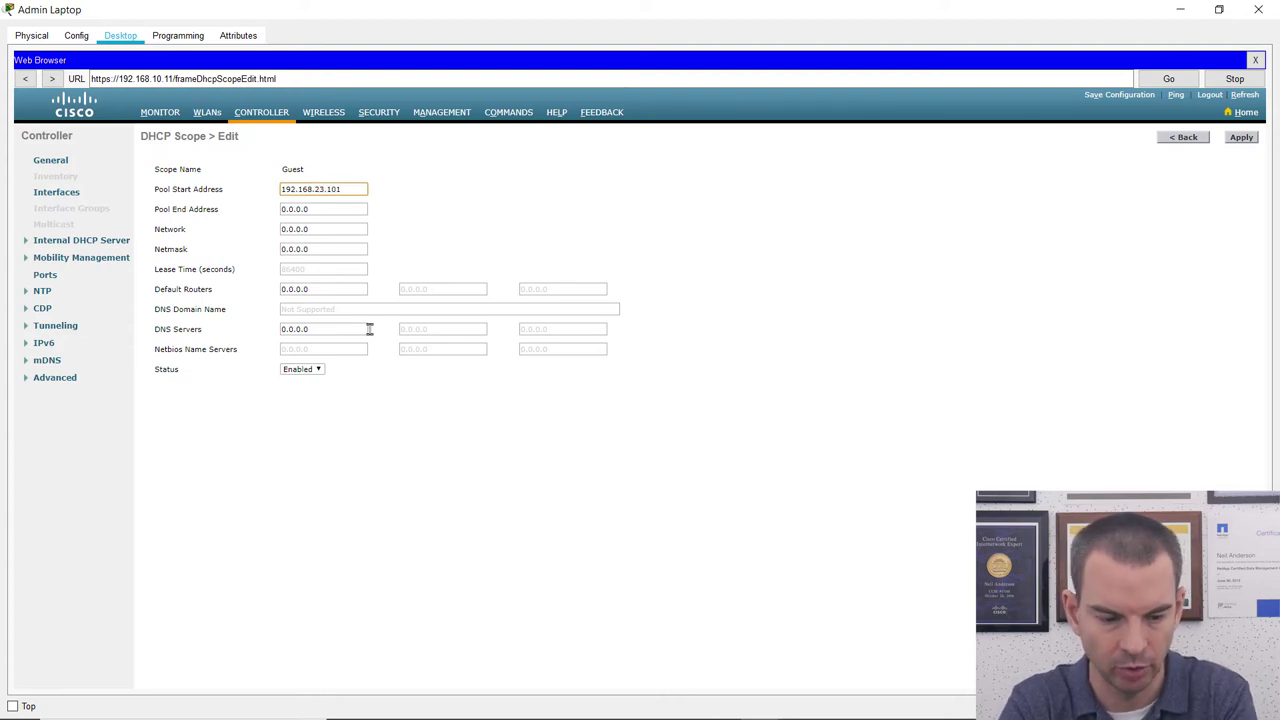
{"action": "key", "text": "Tab"}
{"action": "type", "text": "192.1"}
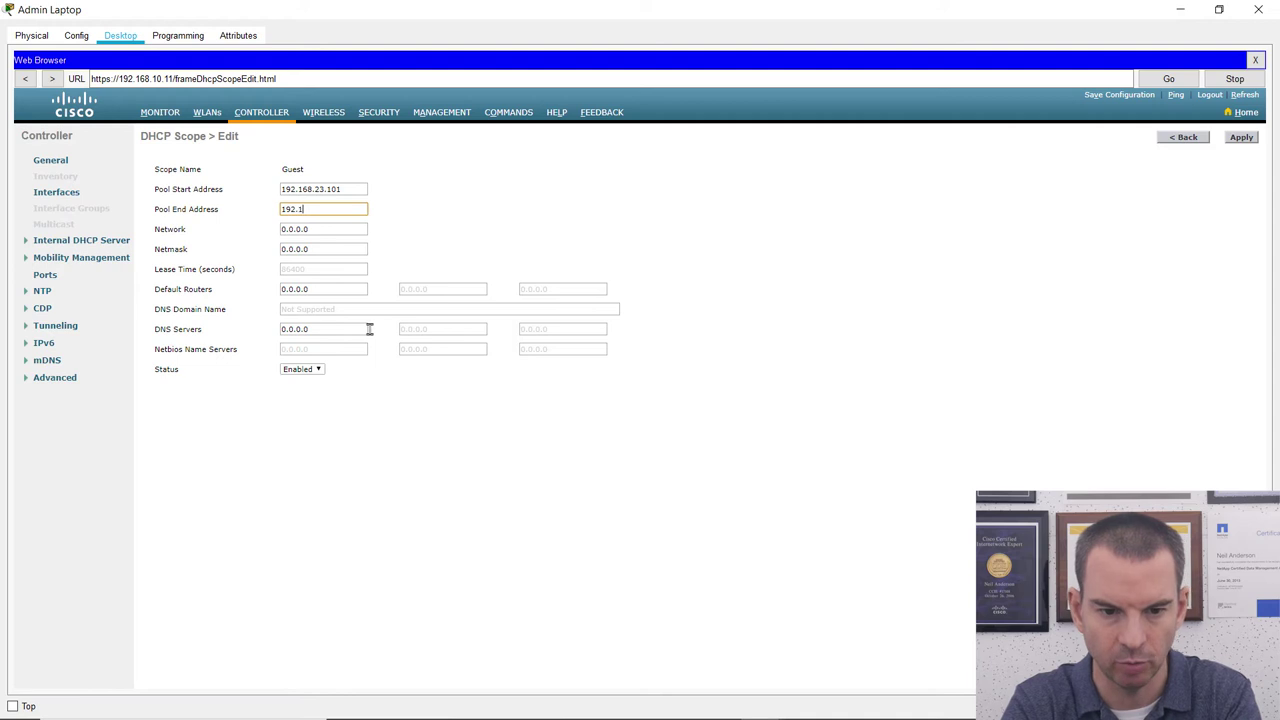
{"action": "type", "text": "68.23."}
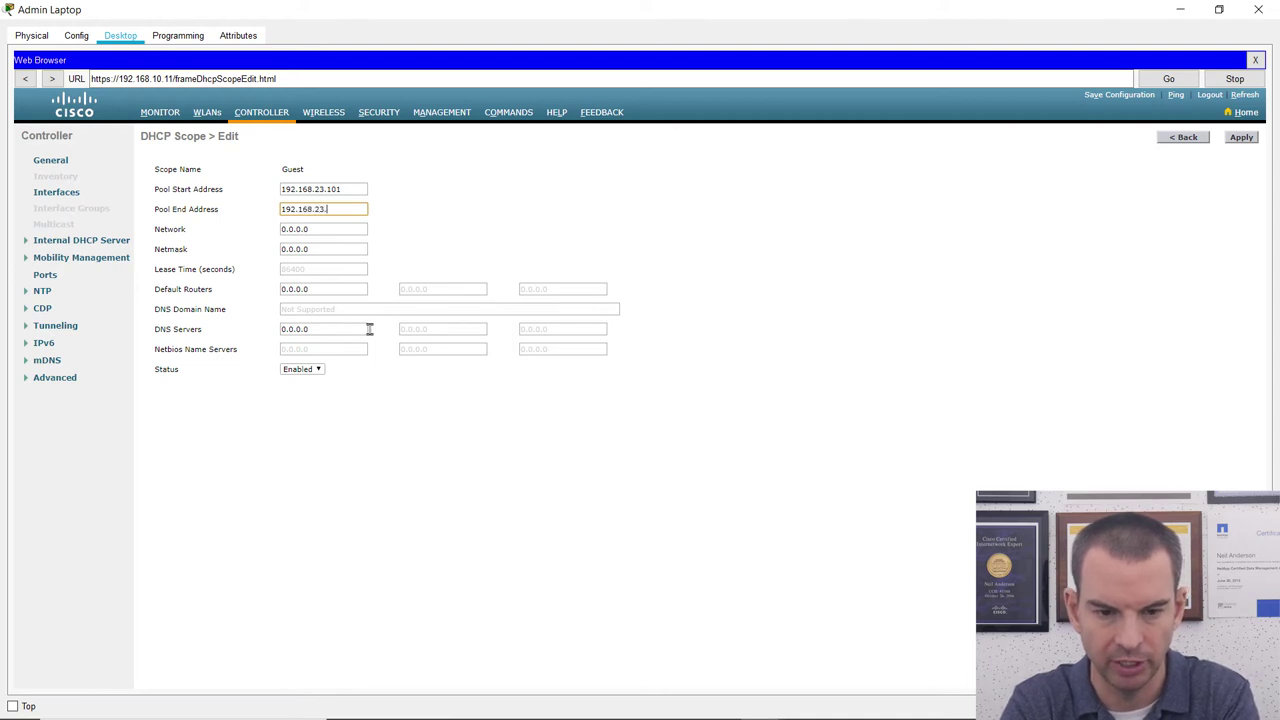
{"action": "type", "text": "254"}
{"action": "key", "text": "Tab"}
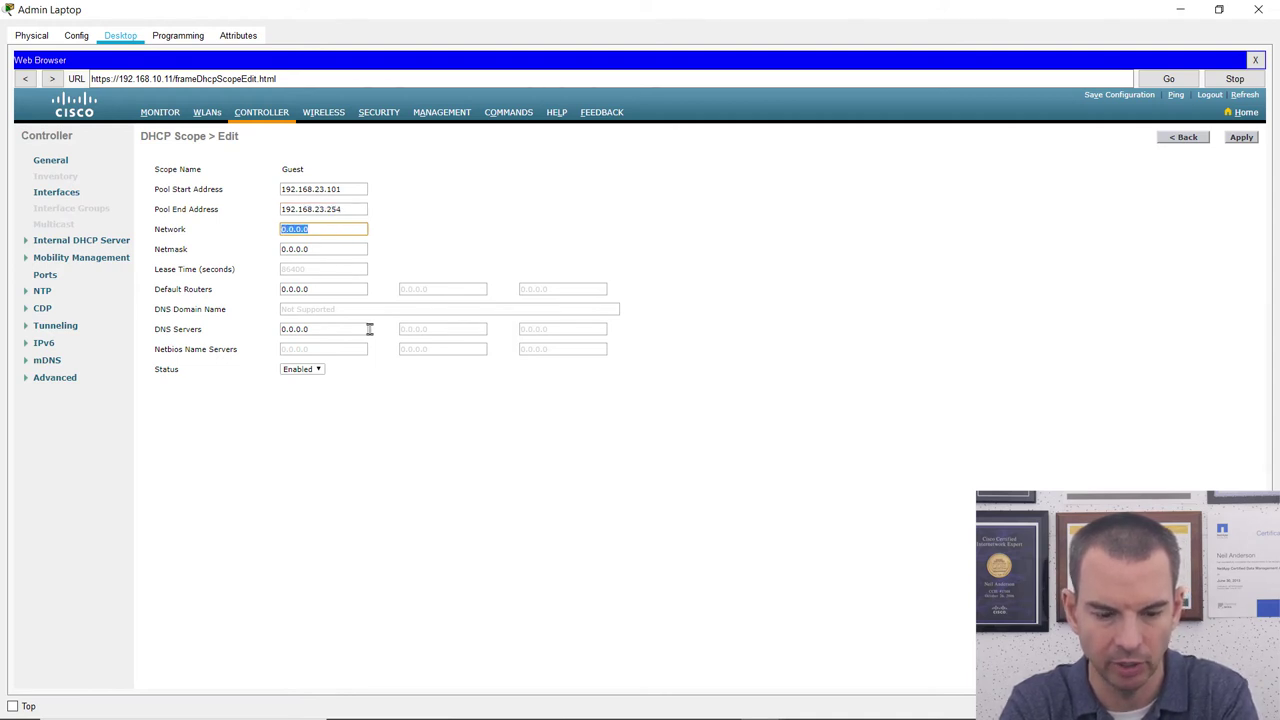
{"action": "type", "text": "19"}
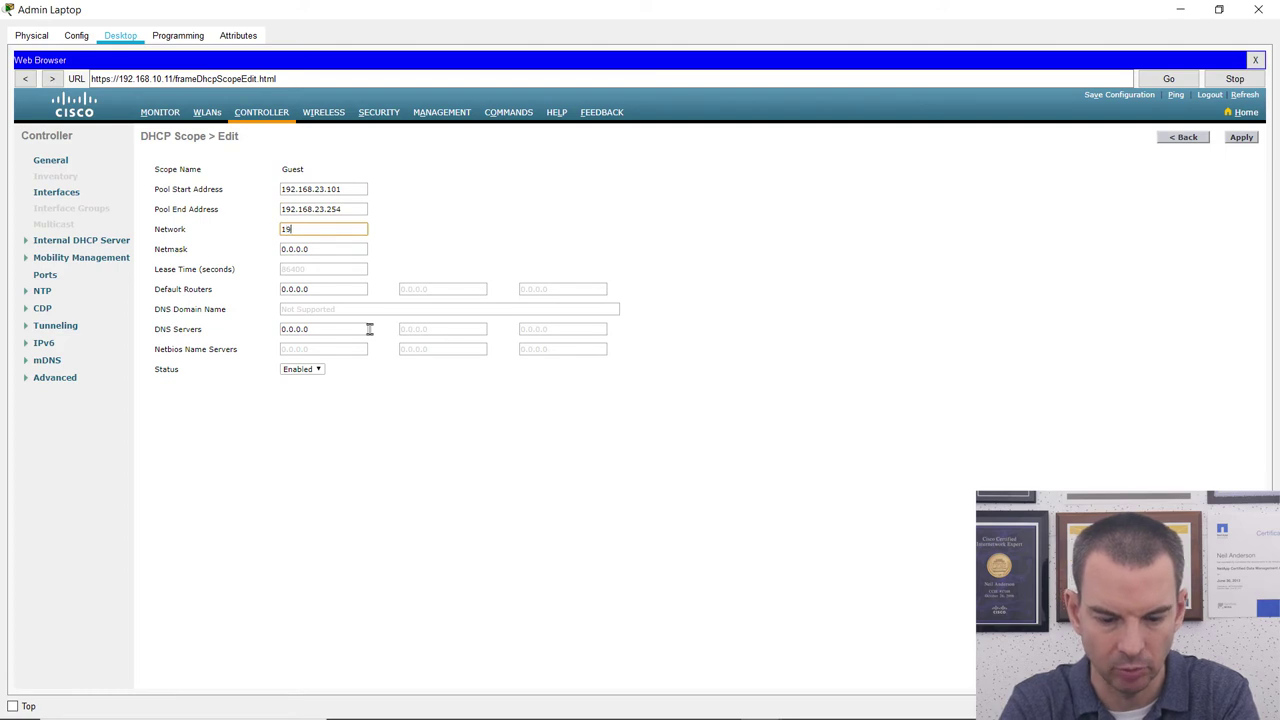
{"action": "type", "text": "2.168.23.0"}
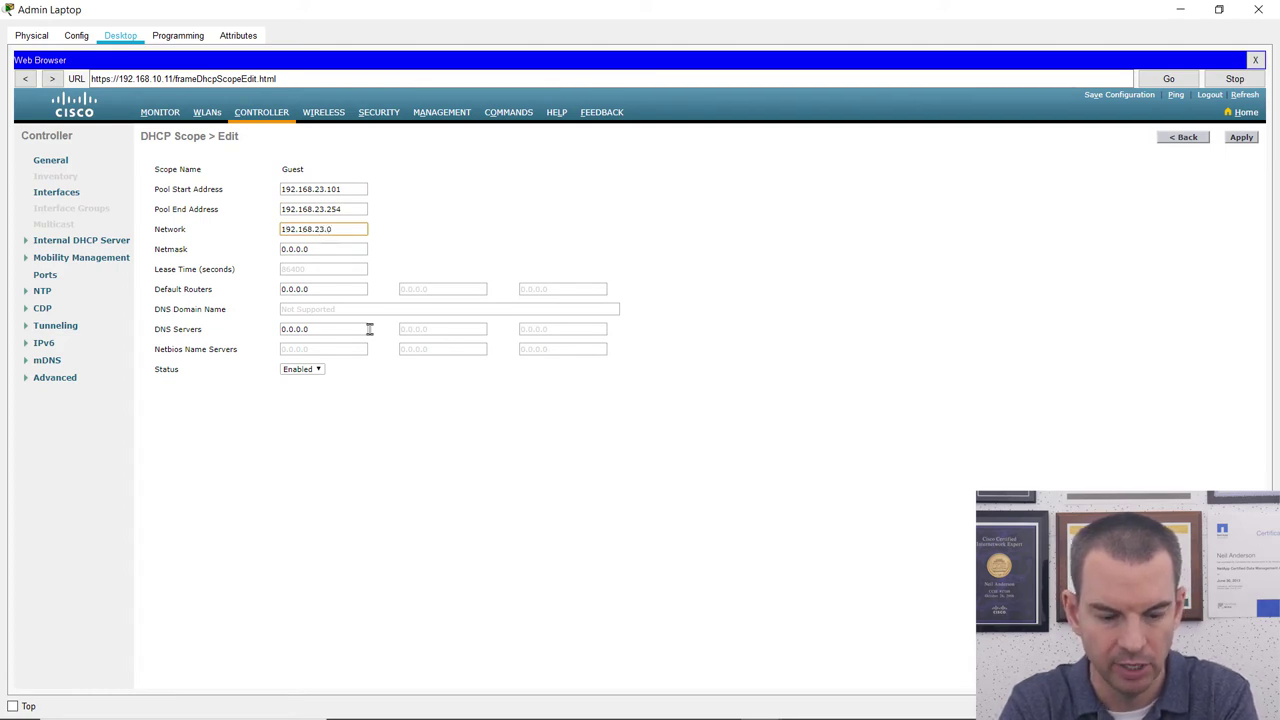
{"action": "key", "text": "Tab"}
{"action": "type", "text": "2"}
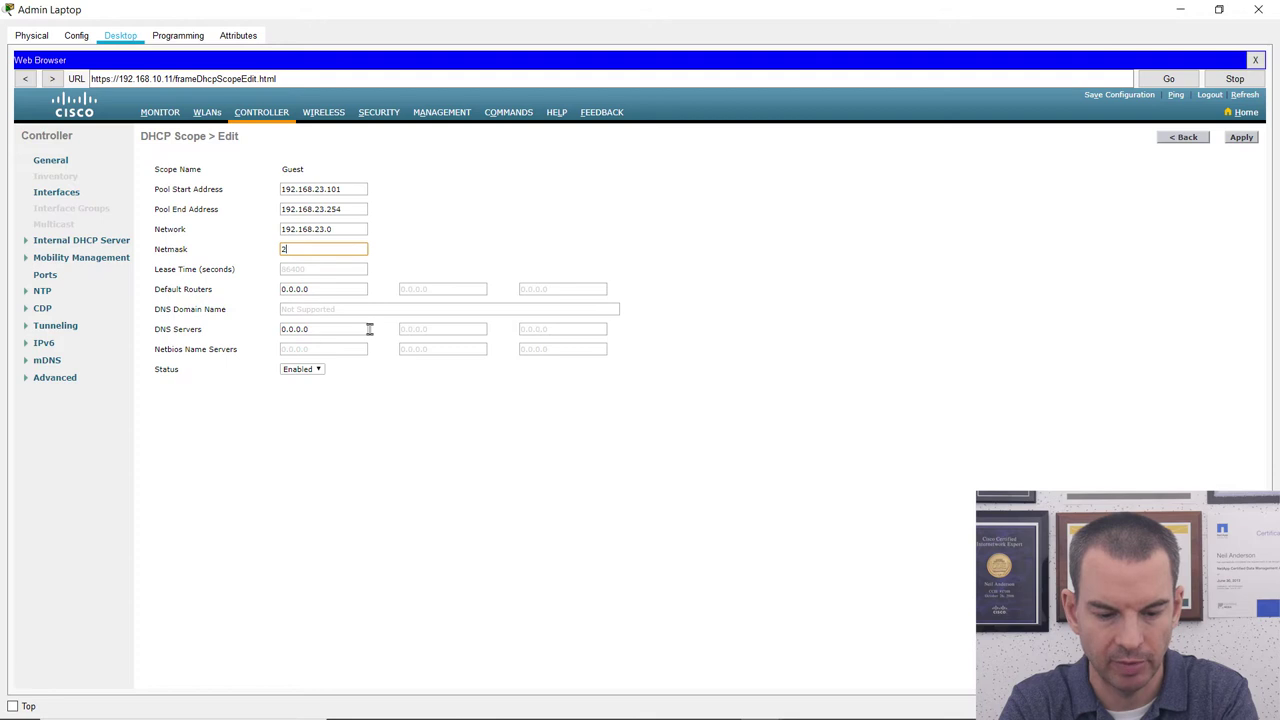
{"action": "type", "text": "55.255.255.0"}
{"action": "key", "text": "Tab"}
{"action": "type", "text": "192."}
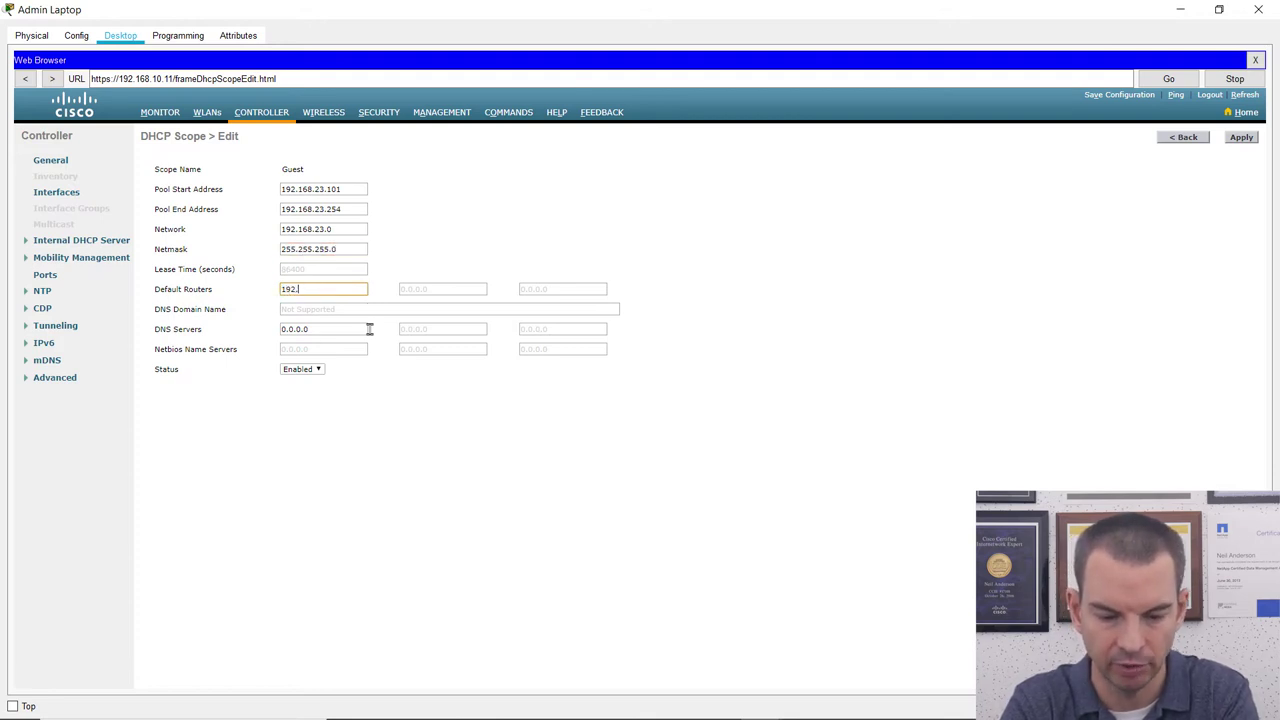
{"action": "type", "text": "168.23.1"}
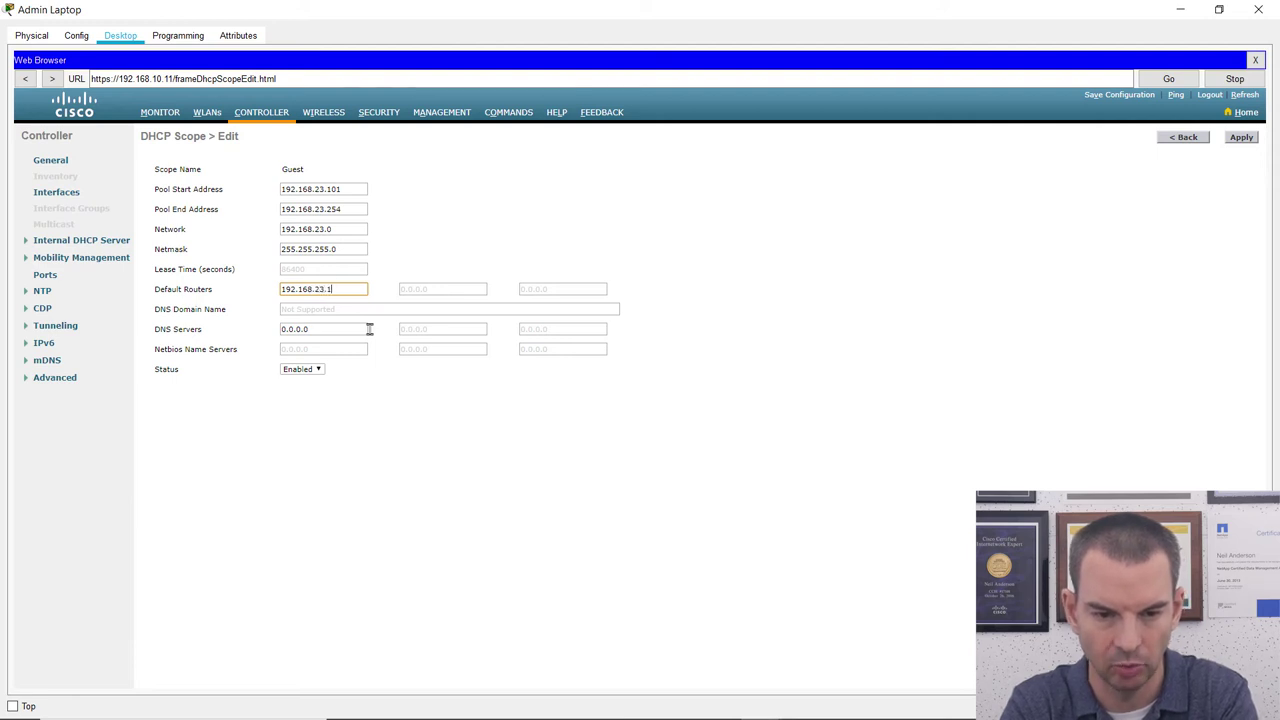
{"action": "left_click", "coordinate": [1244, 142]}
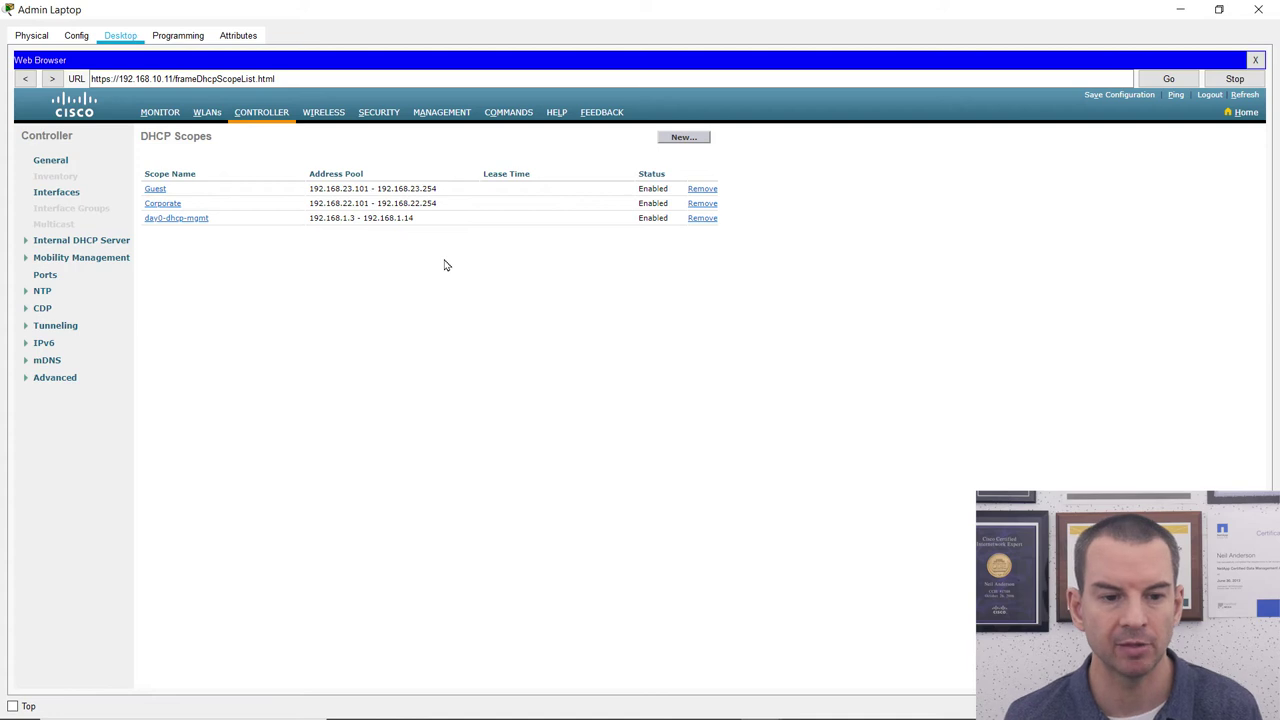
Show the controller's Ports page and check that port 1 reads Link Up.
{"action": "left_click", "coordinate": [45, 277]}
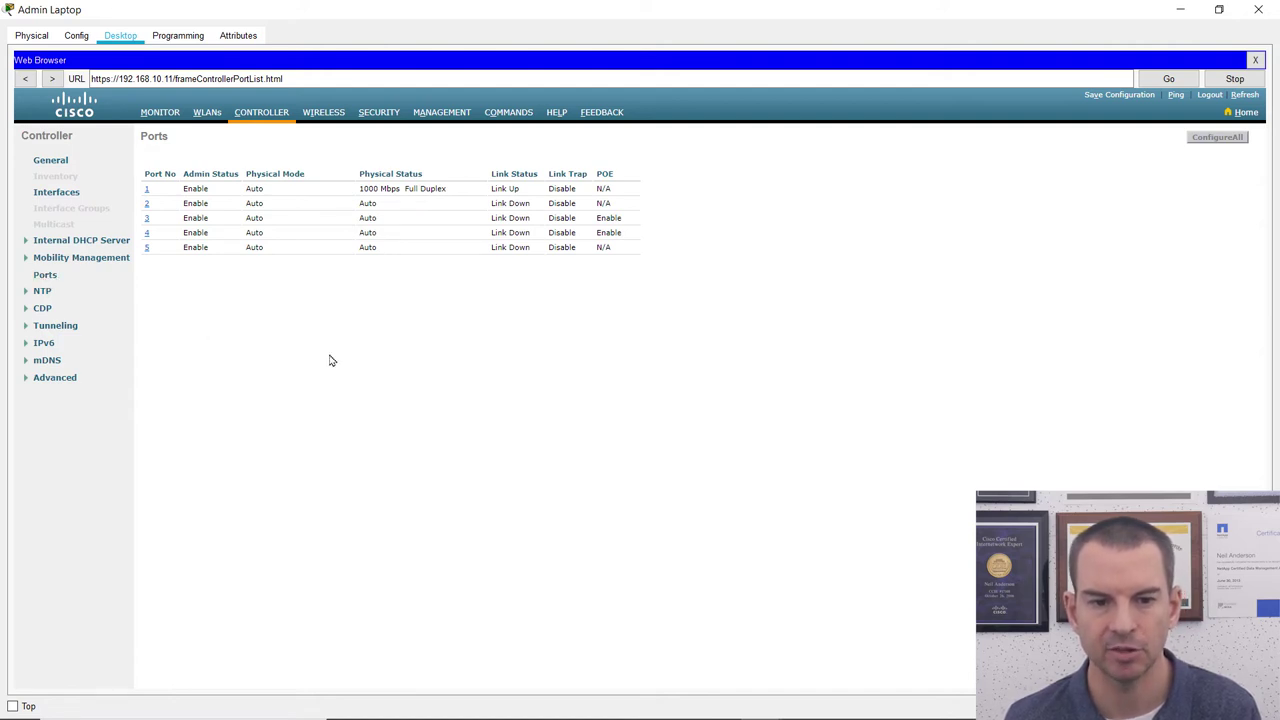
{"action": "triple_click", "coordinate": [510, 188]}
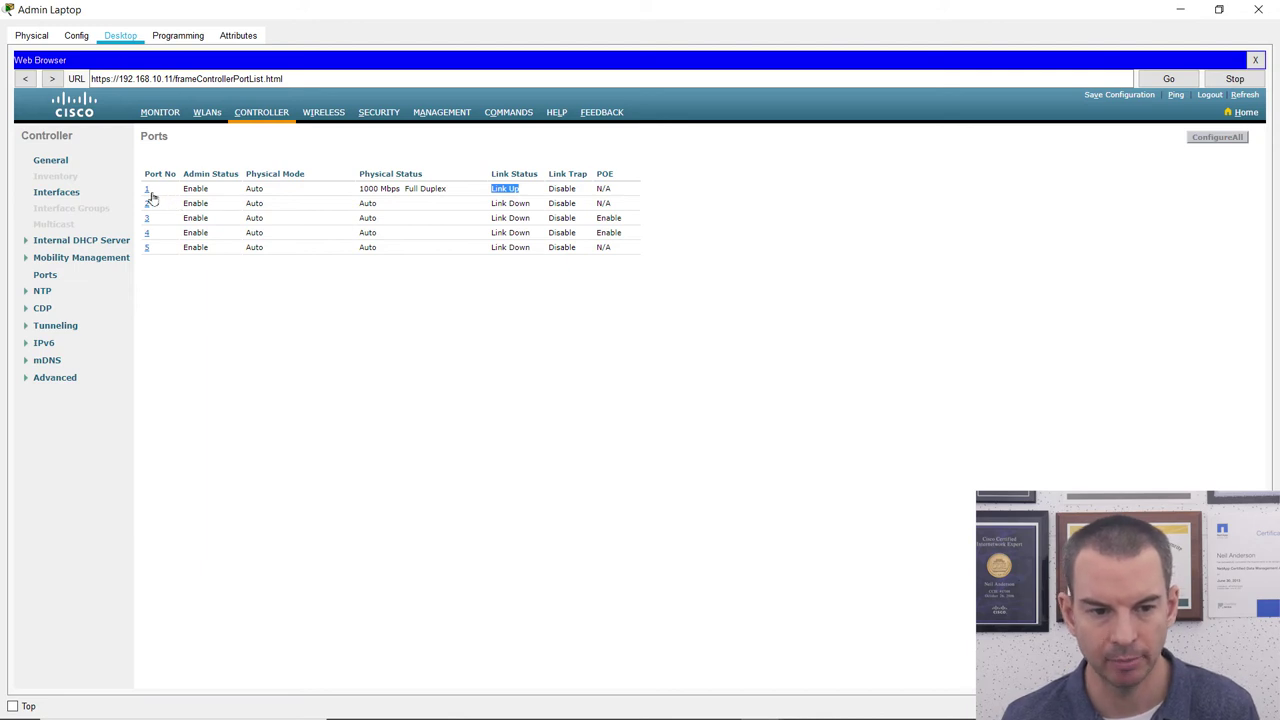
Open the controller's Interfaces list and start a new interface form.
{"action": "left_click", "coordinate": [54, 196]}
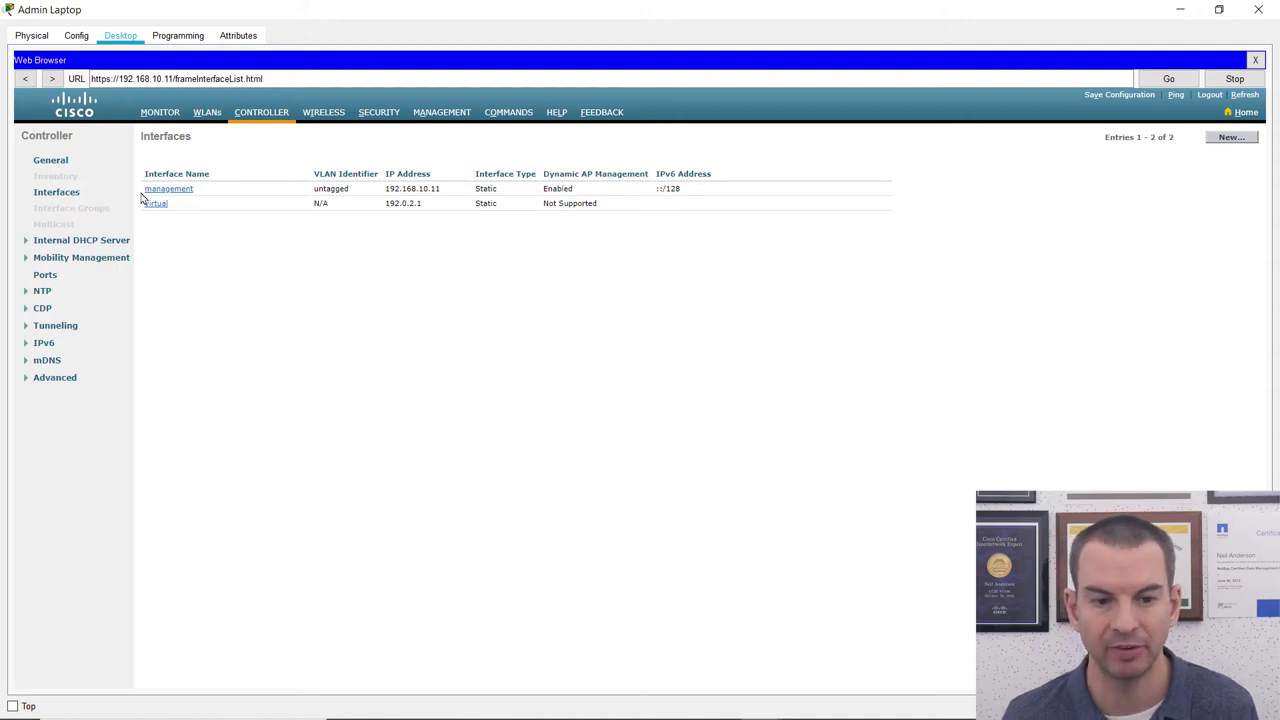
{"action": "left_click", "coordinate": [1231, 139]}
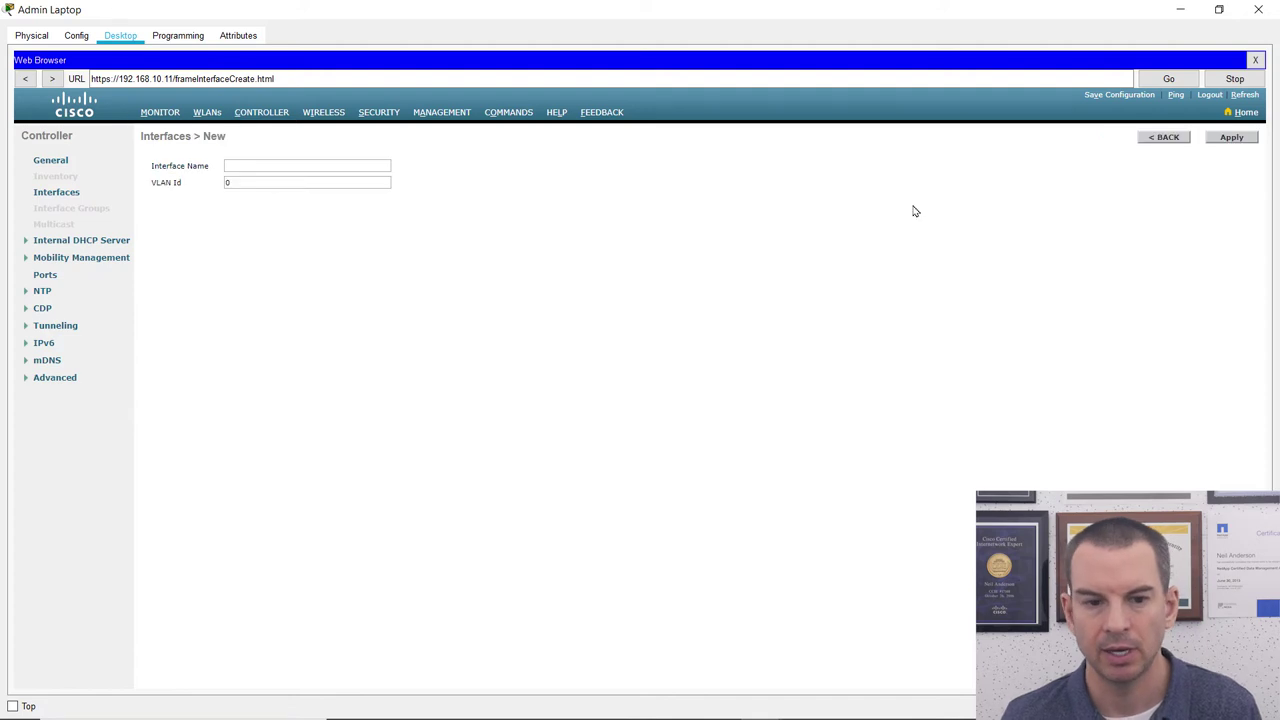
Create an interface named Corporate with VLAN Id 22.
{"action": "left_click", "coordinate": [237, 167]}
{"action": "type", "text": "Corporate"}
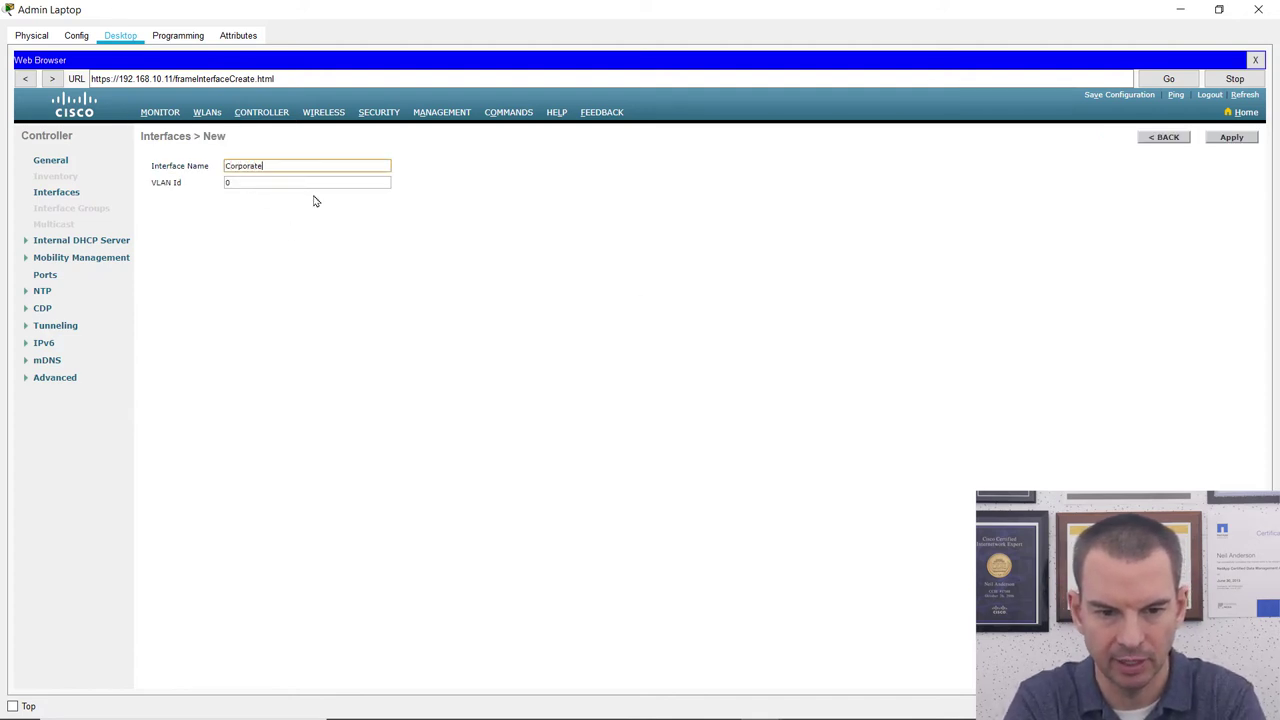
{"action": "key", "text": "Tab"}
{"action": "type", "text": "22"}
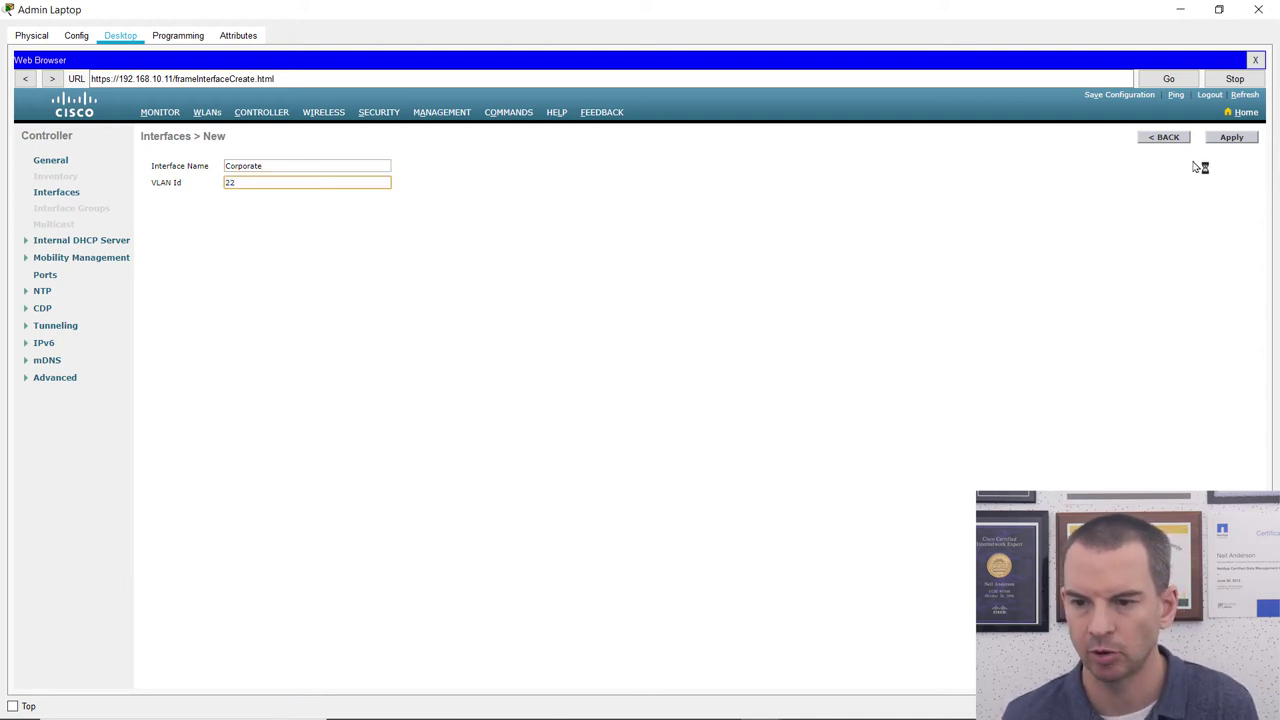
{"action": "left_click", "coordinate": [1230, 139]}
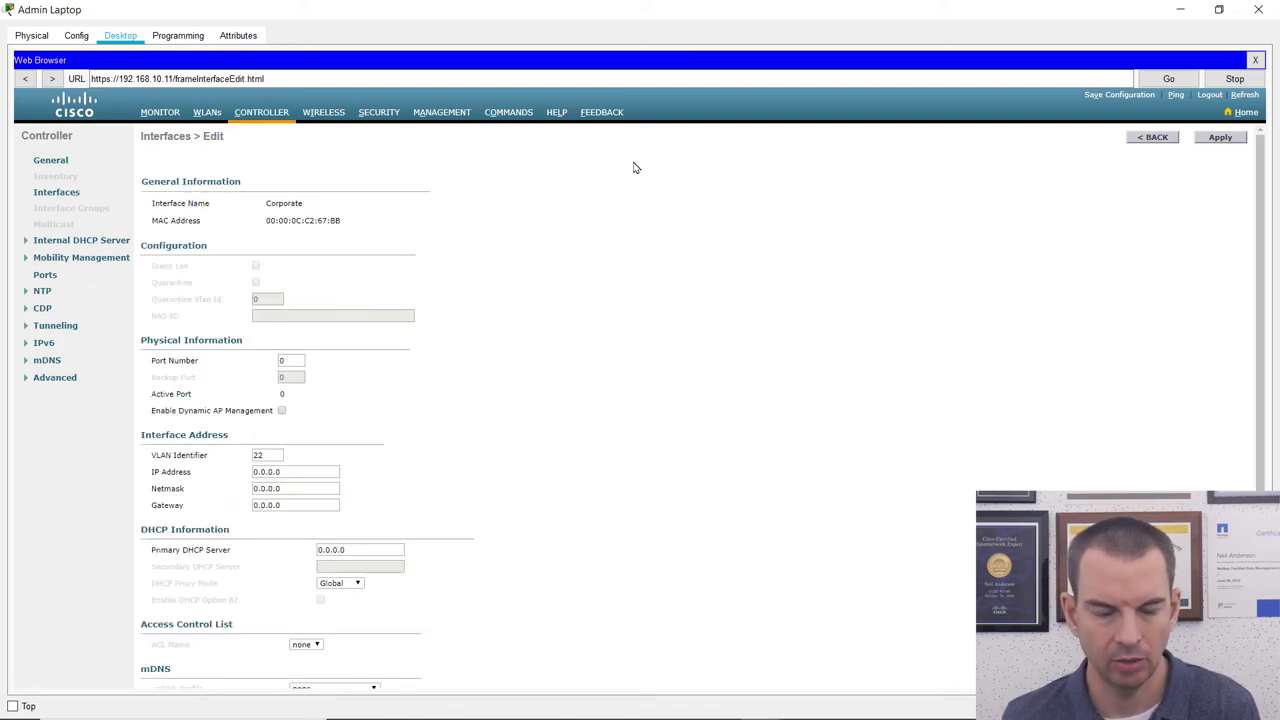
Set Corporate interface to port 1, IP 192.168.22.2, mask 255.255.255.0, gateway 192.168.22.1.
{"action": "double_click", "coordinate": [289, 362]}
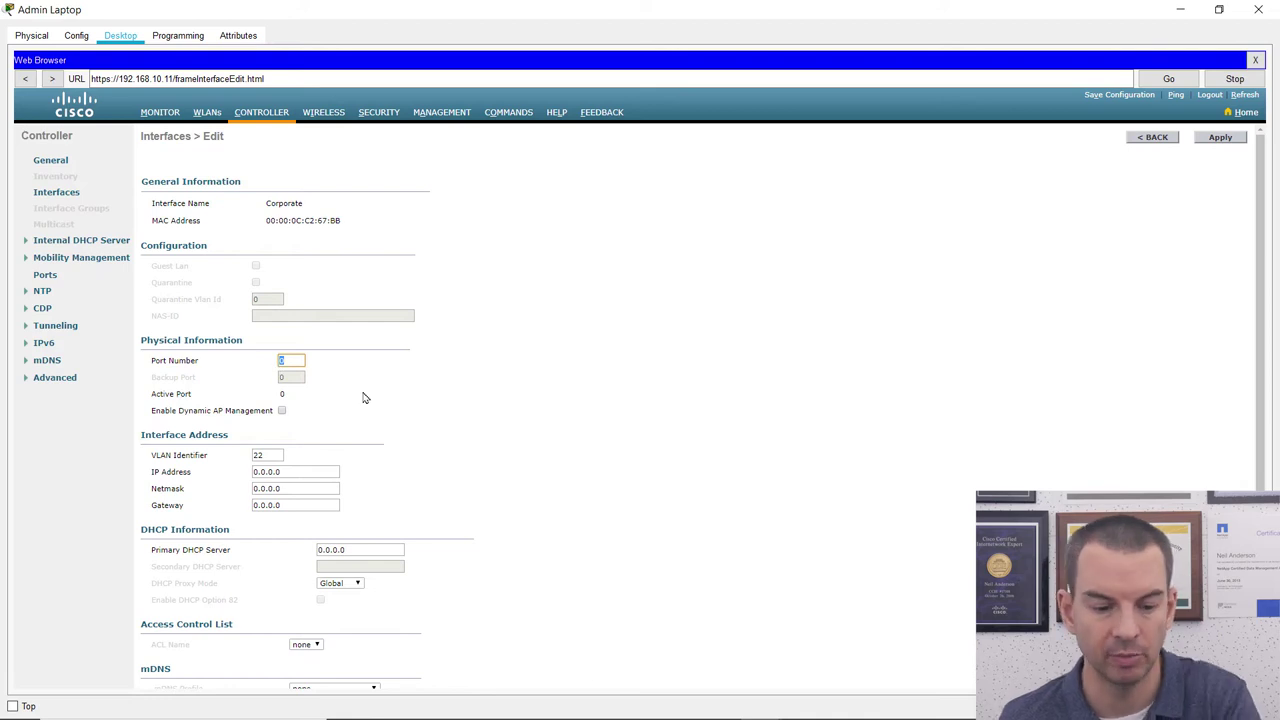
{"action": "type", "text": "1"}
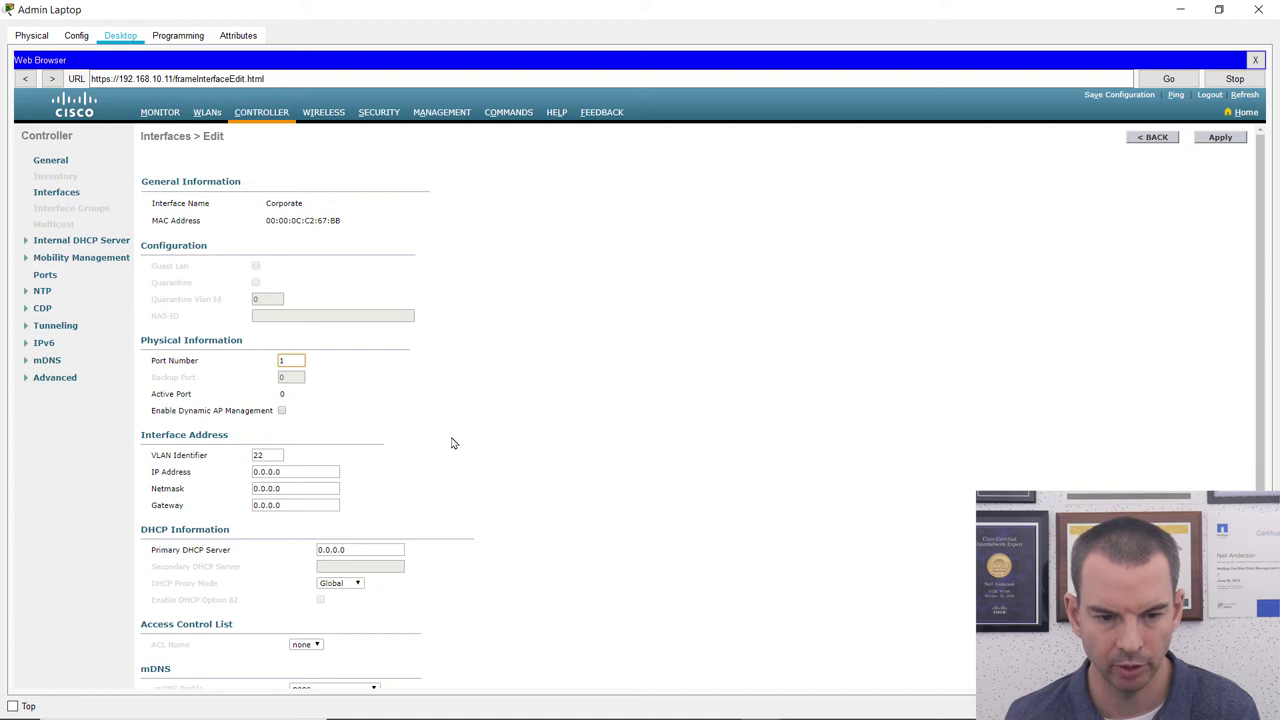
{"action": "left_click", "coordinate": [289, 471]}
{"action": "type", "text": "1"}
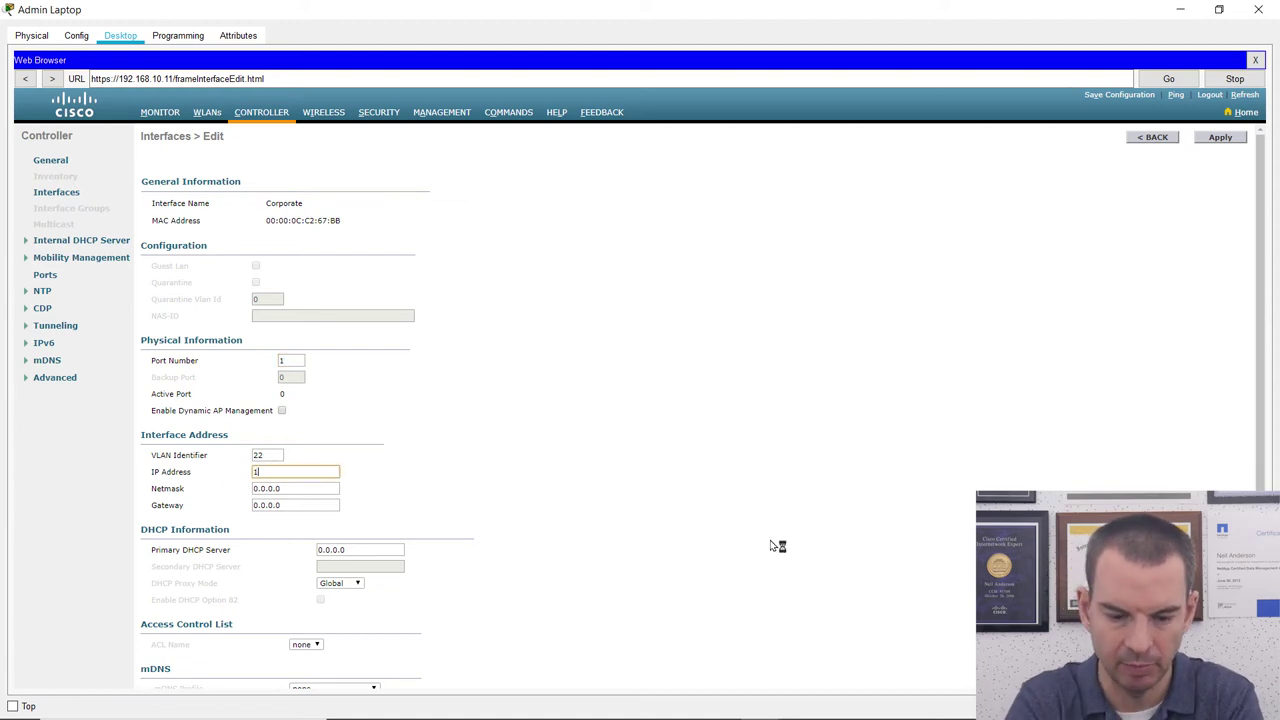
{"action": "type", "text": "92.168."}
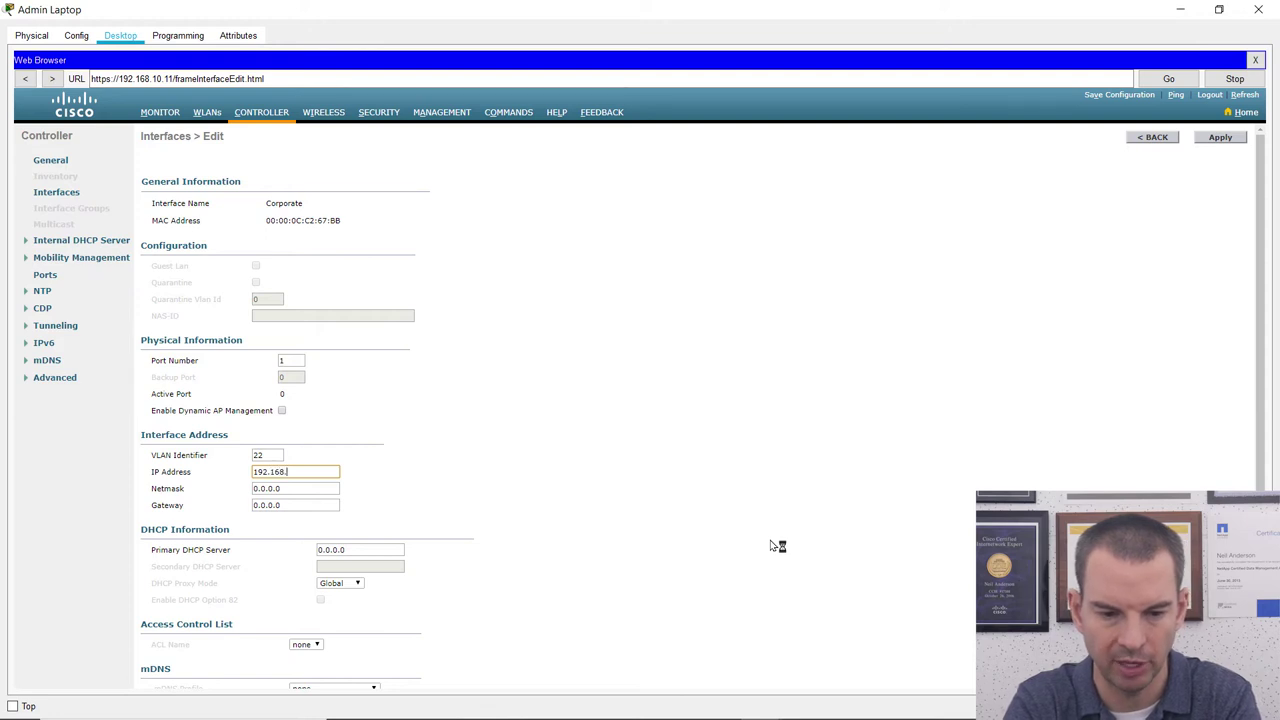
{"action": "type", "text": "22.2"}
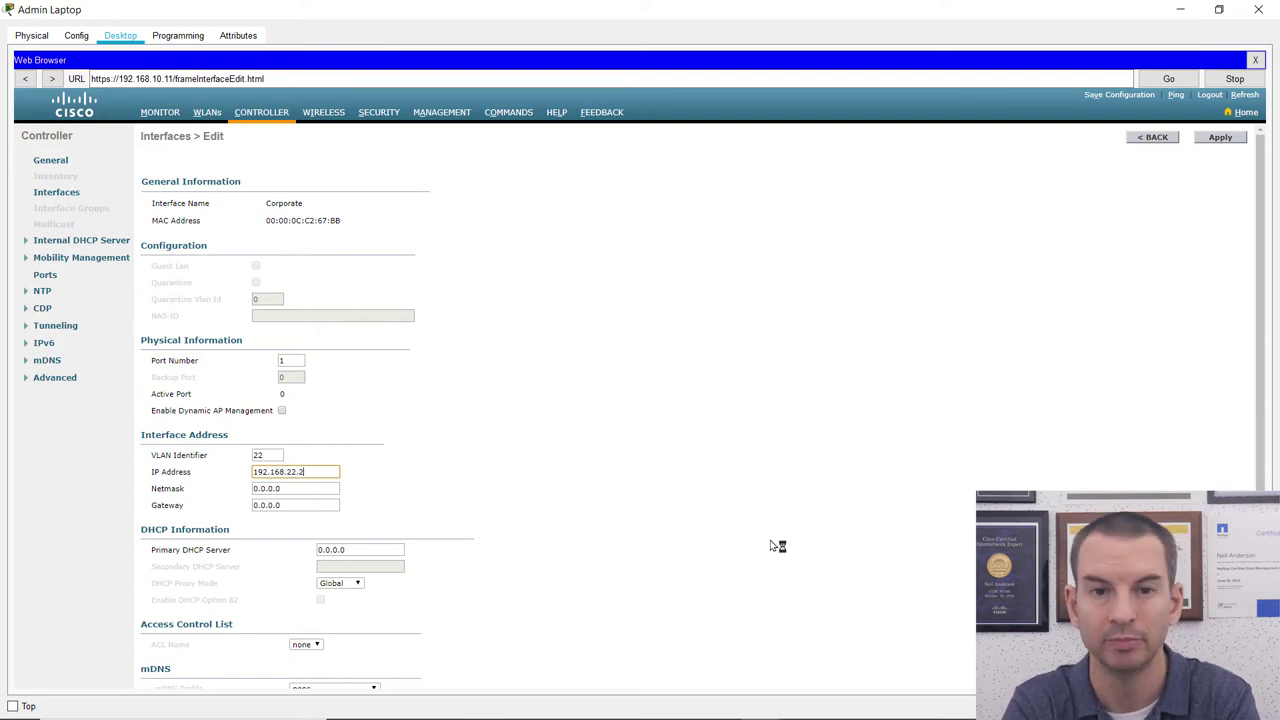
{"action": "key", "text": "Tab"}
{"action": "type", "text": "255.255"}
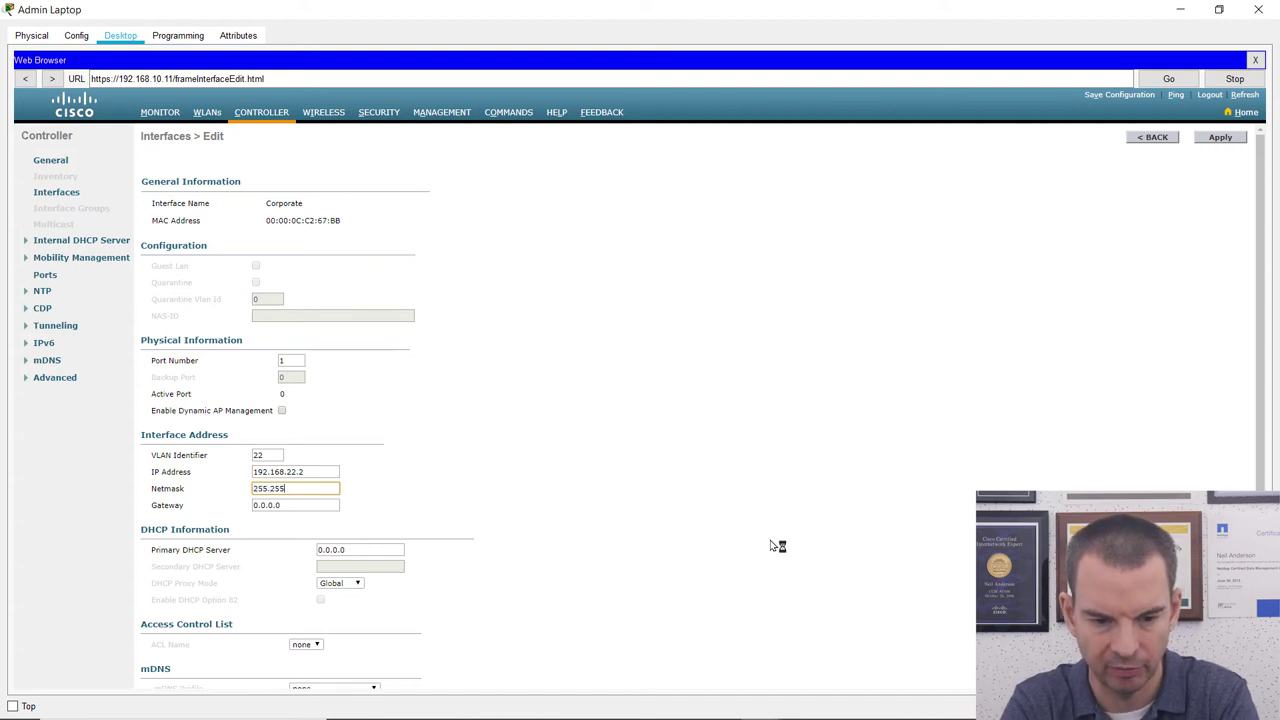
{"action": "type", "text": ".255.0"}
{"action": "key", "text": "Tab"}
{"action": "type", "text": "192.168.22.1"}
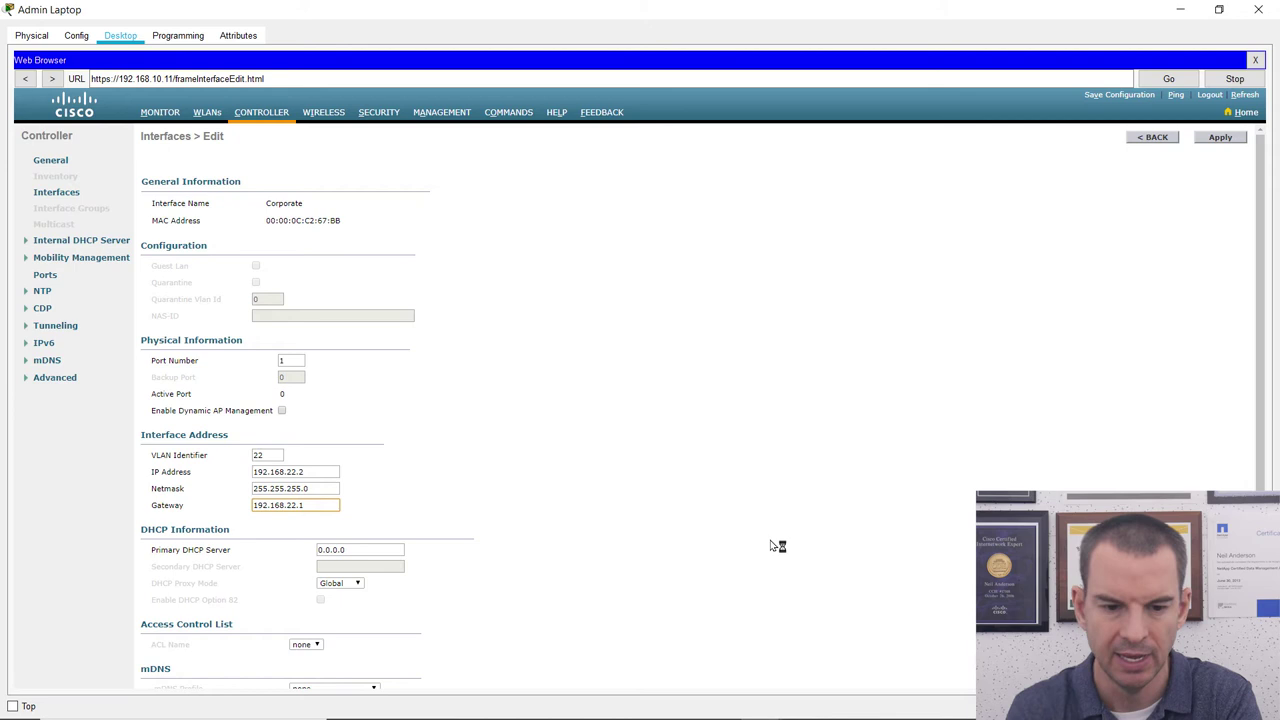
{"action": "key", "text": "Tab"}
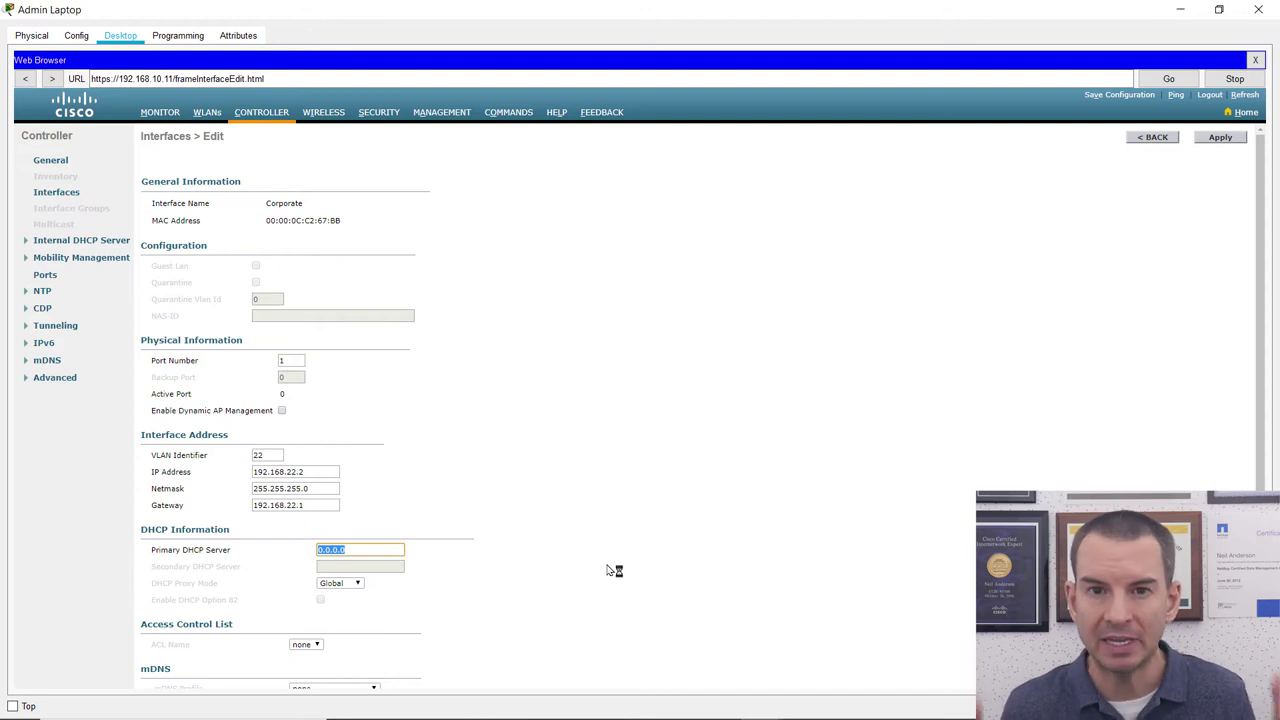
Enter primary DHCP server 192.168.10.11, apply, and accept the WLAN-disable warning.
{"action": "type", "text": "19"}
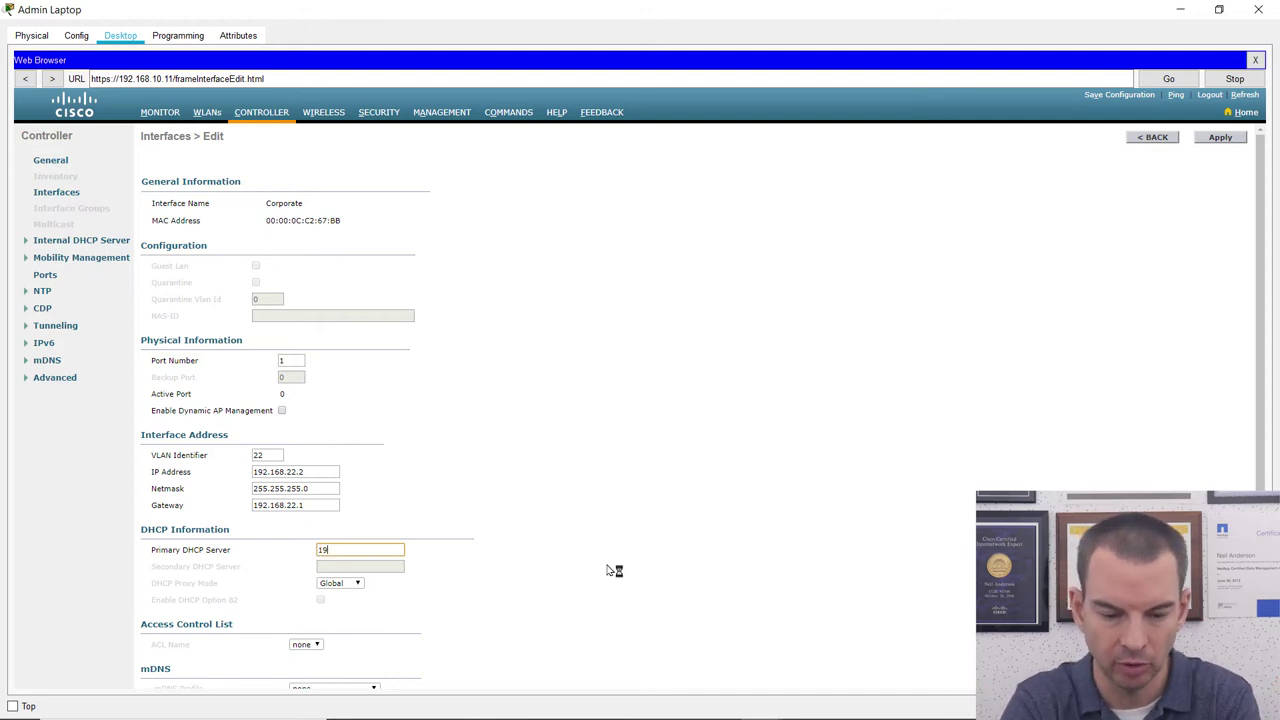
{"action": "type", "text": "2.16"}
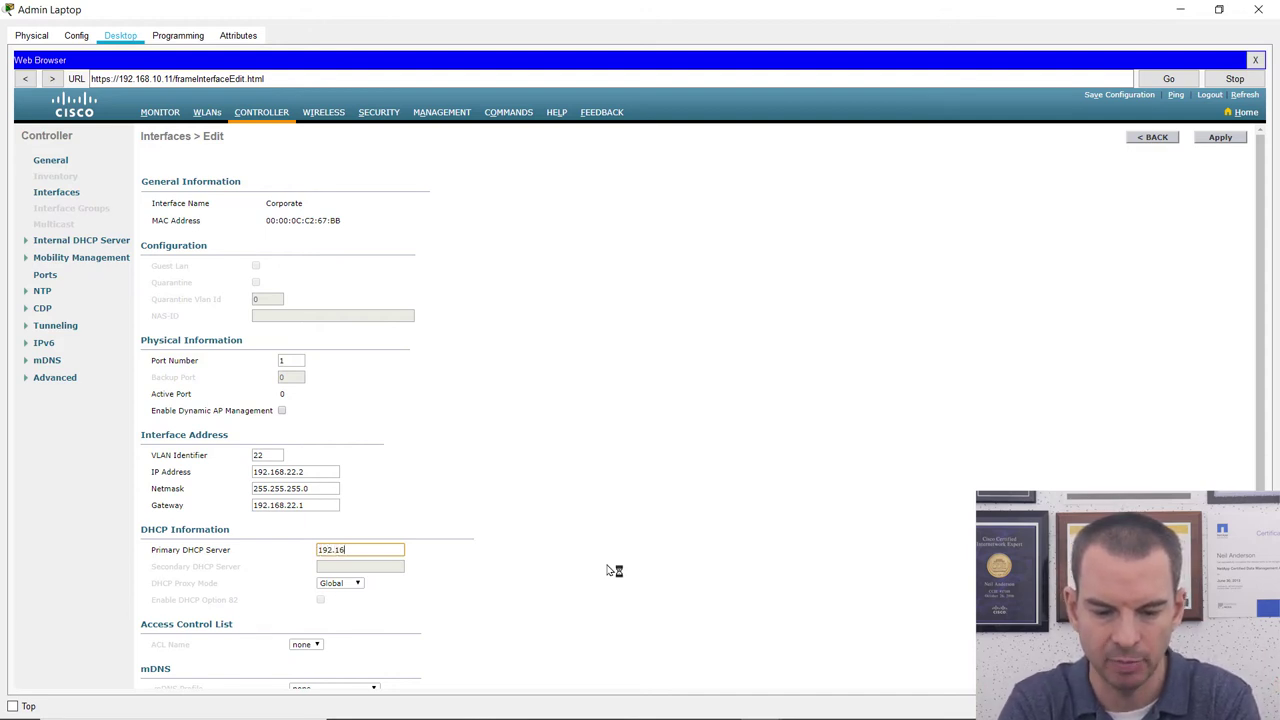
{"action": "type", "text": "8.10"}
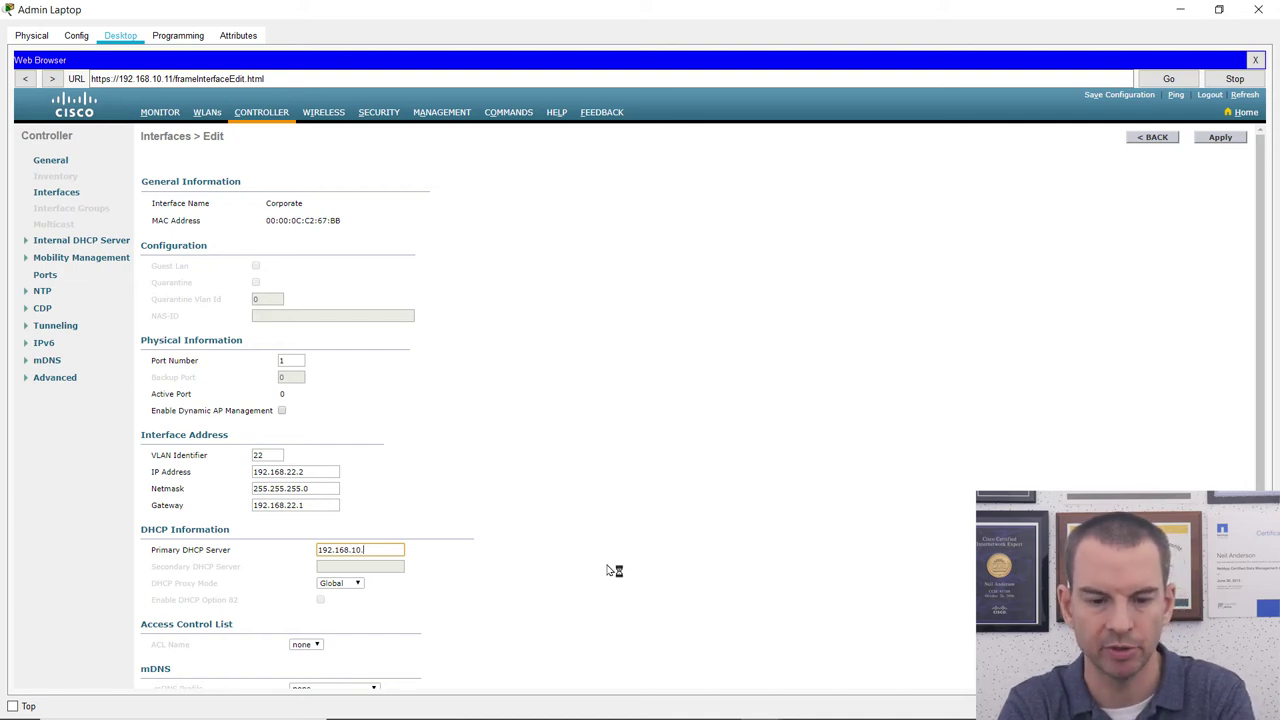
{"action": "type", "text": ".11"}
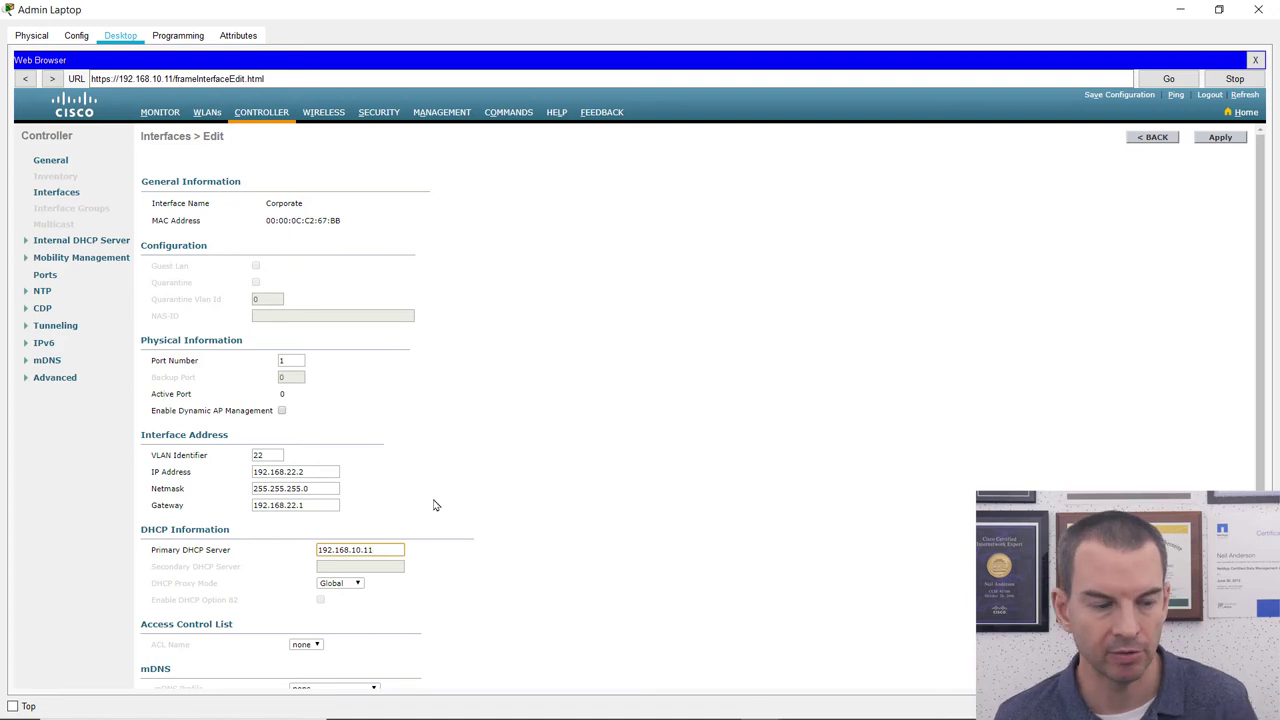
{"action": "left_click", "coordinate": [1211, 142]}
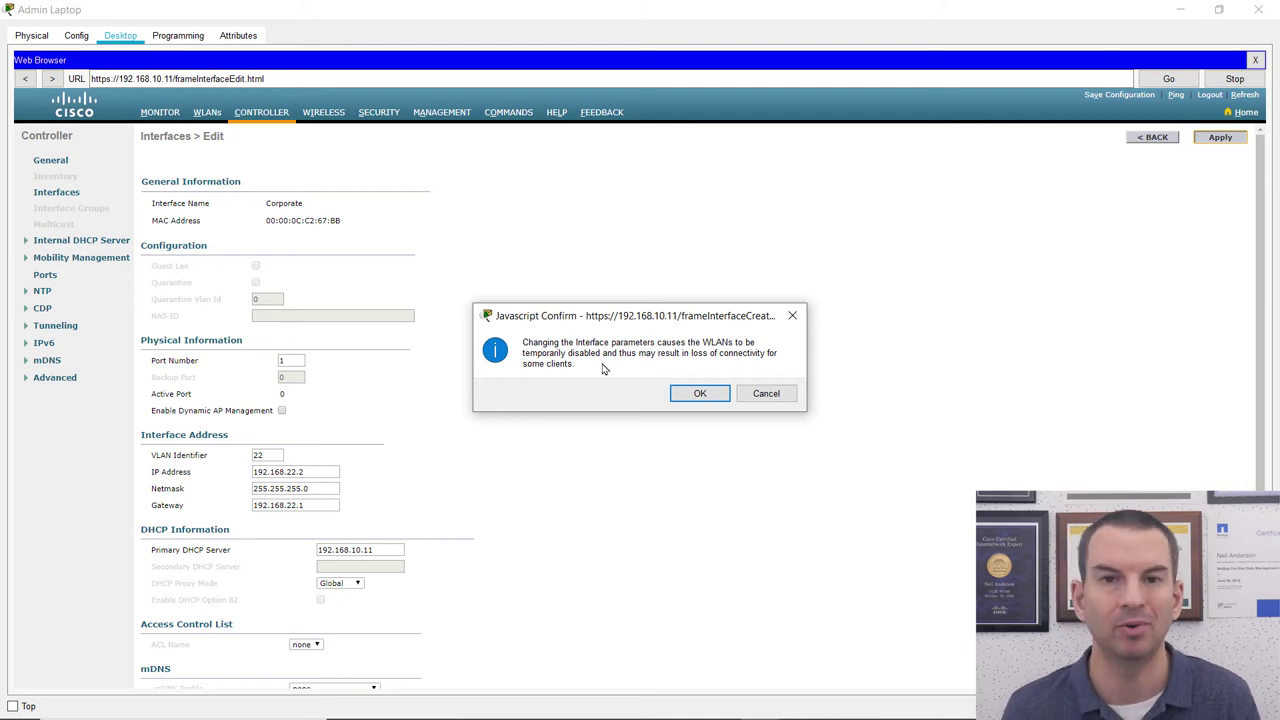
{"action": "left_click", "coordinate": [700, 393]}
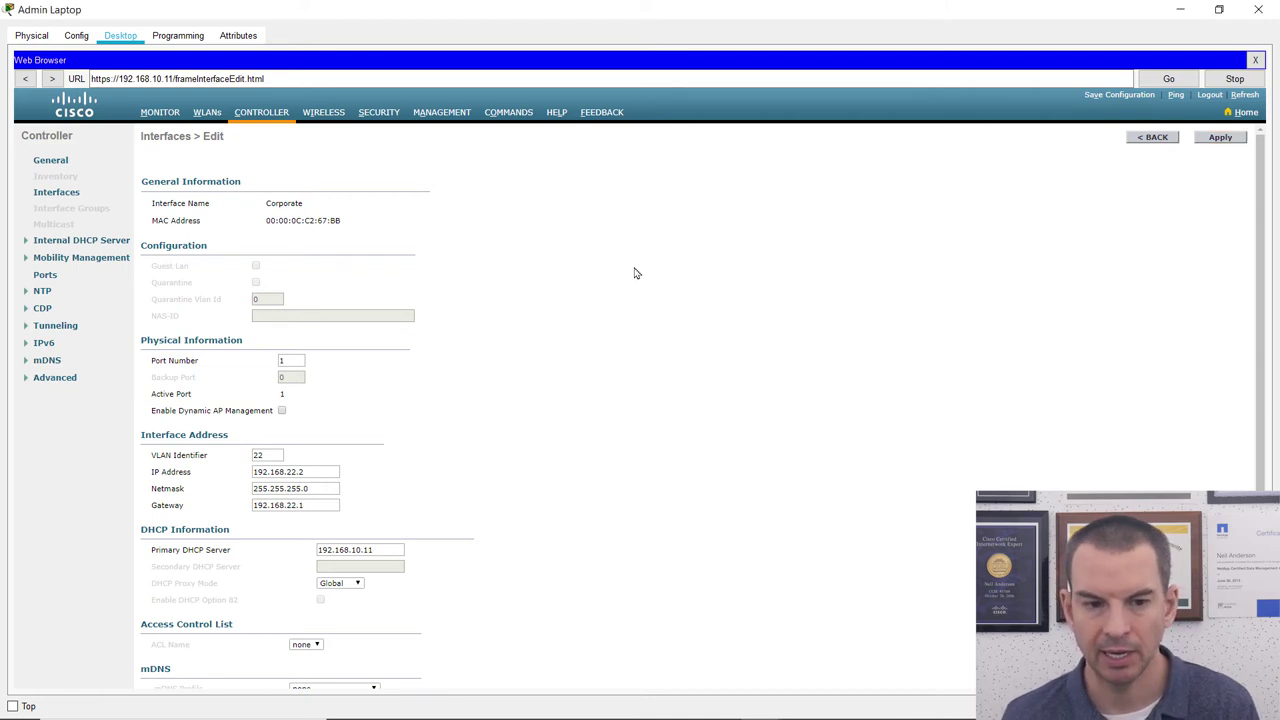
Add a new controller interface named Guest with VLAN Id 23.
{"action": "left_click", "coordinate": [57, 193]}
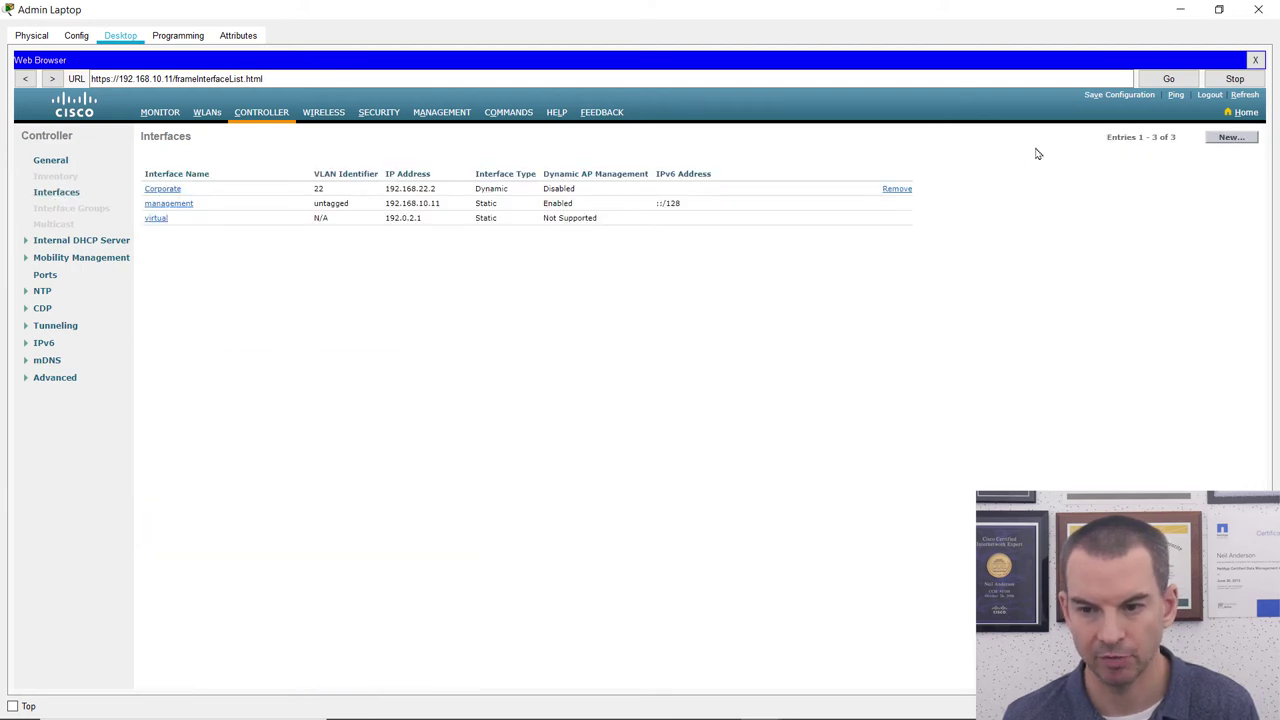
{"action": "left_click", "coordinate": [1224, 140]}
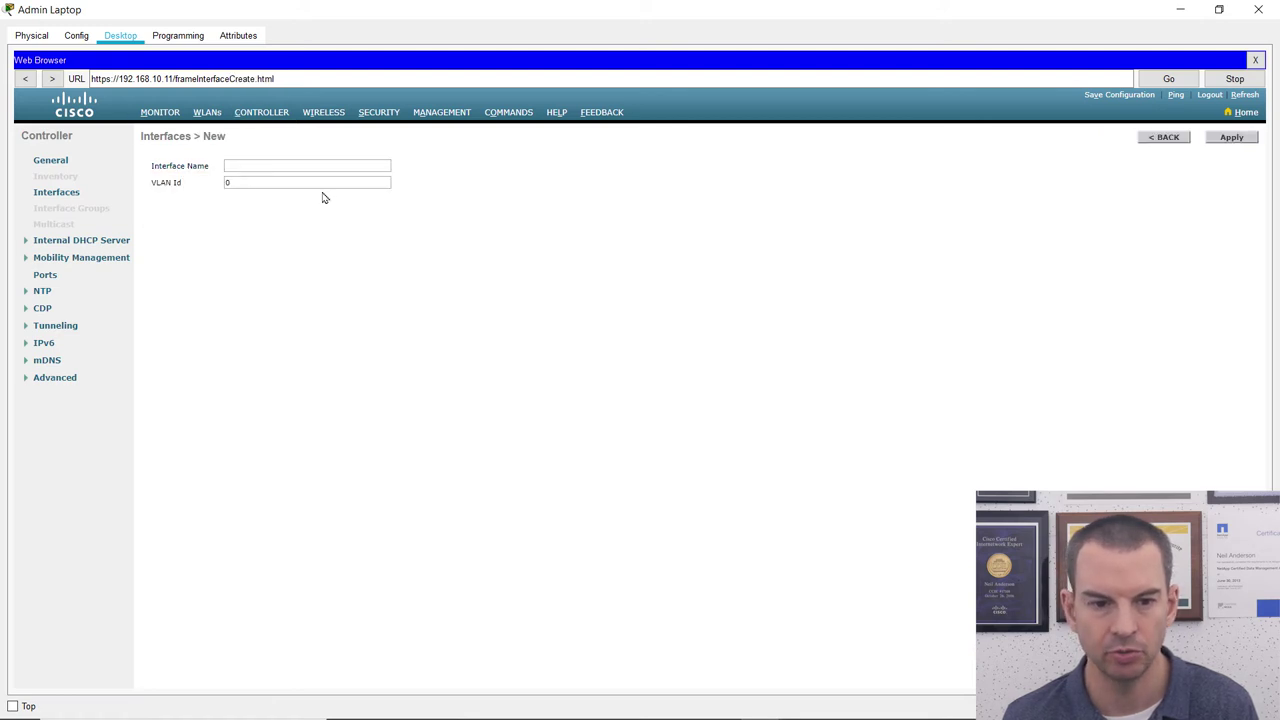
{"action": "left_click", "coordinate": [263, 167]}
{"action": "type", "text": "Guest"}
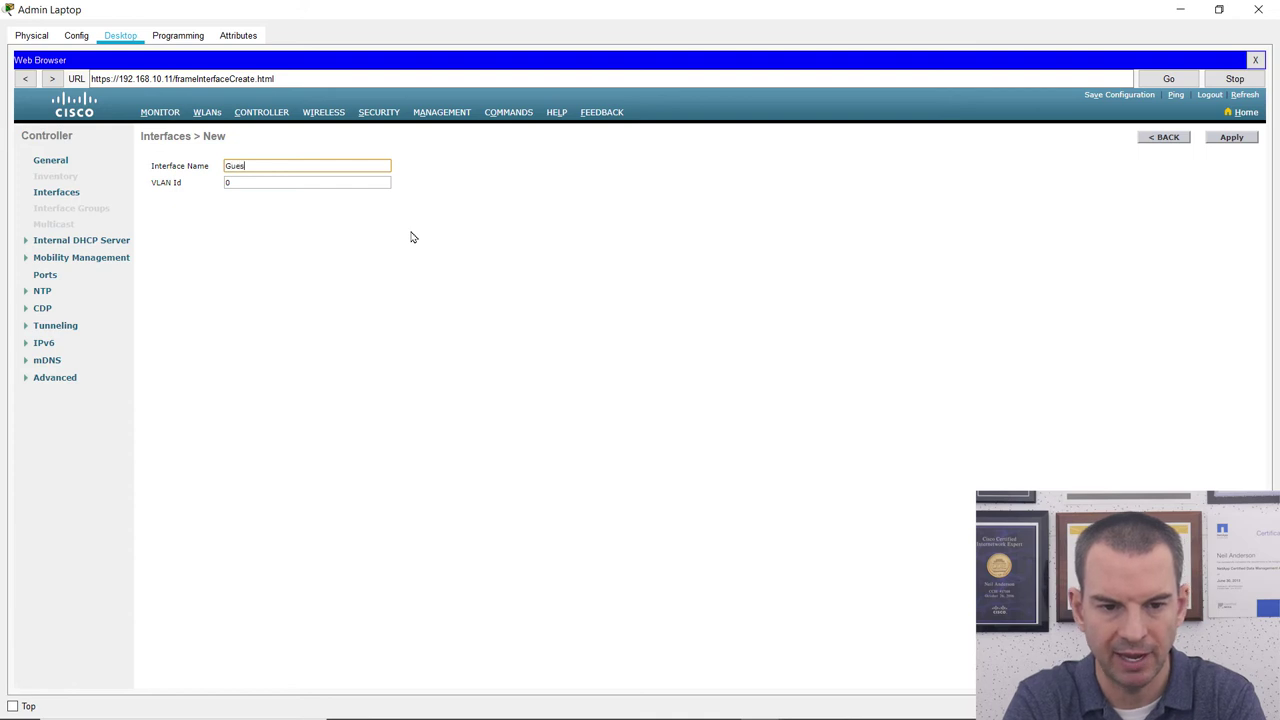
{"action": "key", "text": "Tab"}
{"action": "type", "text": "23"}
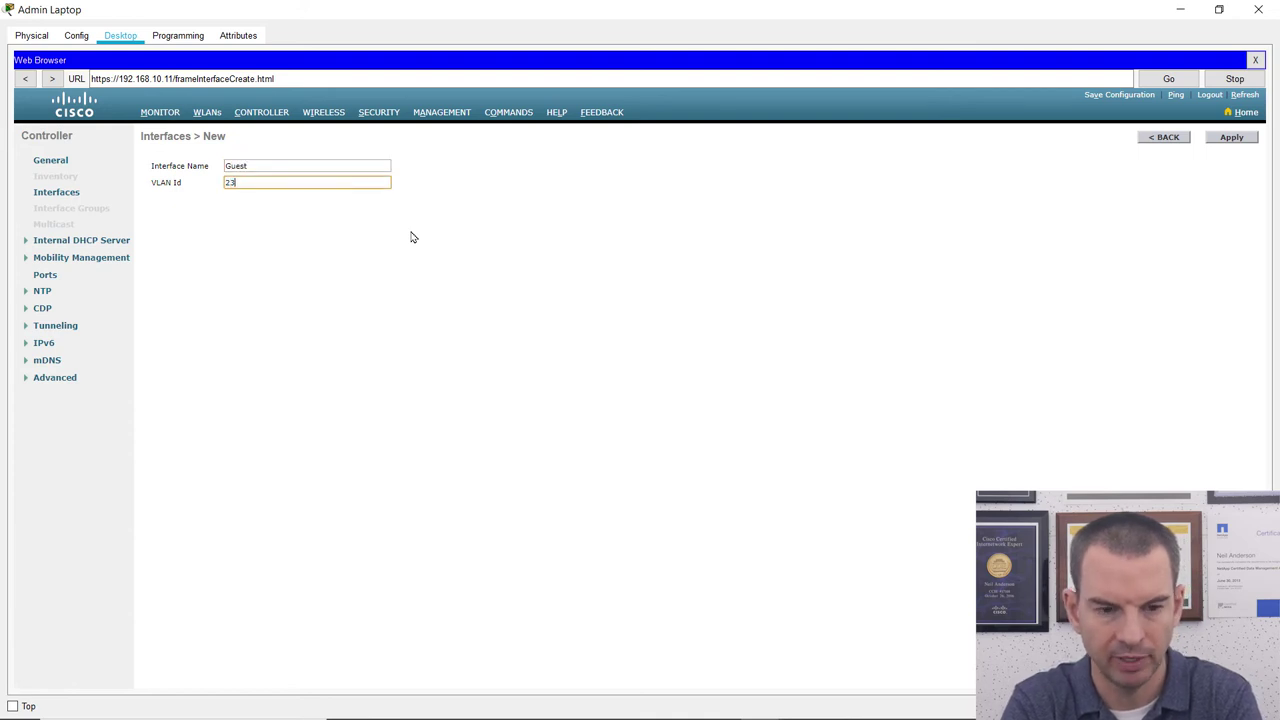
{"action": "left_click", "coordinate": [1229, 139]}
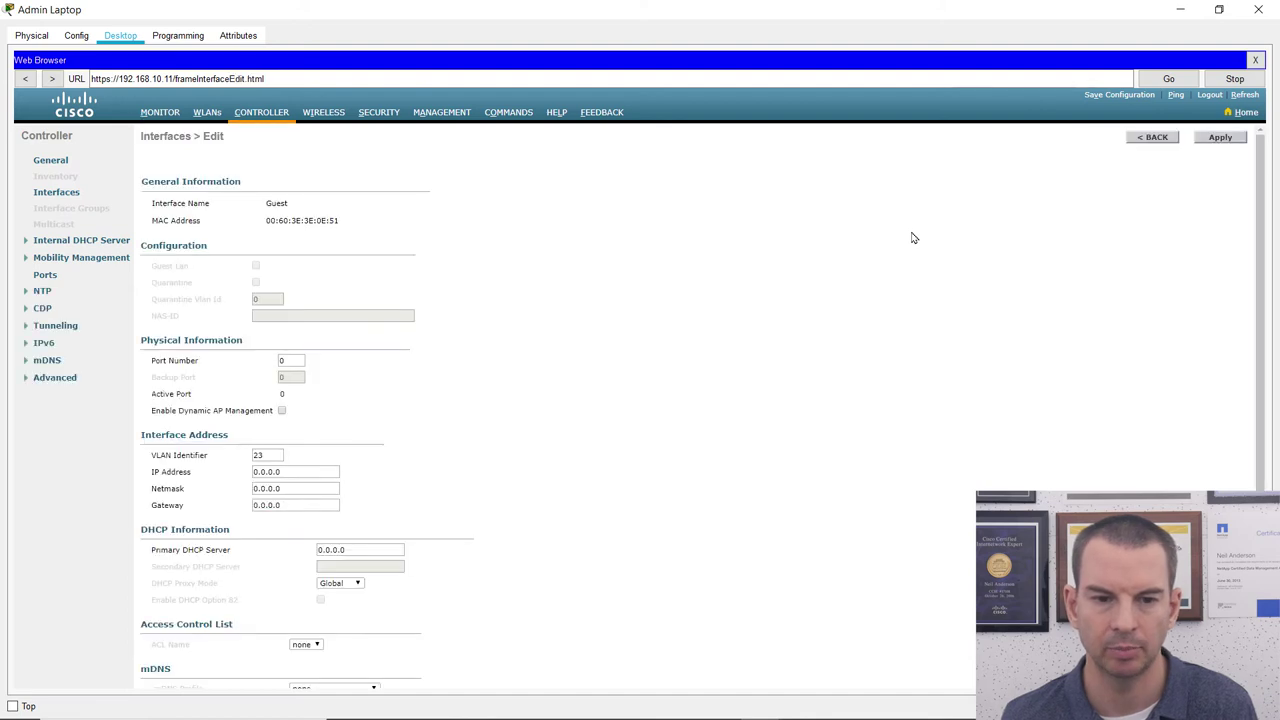
Give Guest interface port 1, IP 192.168.23.2/255.255.255.0, gateway 192.168.23.1, DHCP server 192.168.10.11.
{"action": "double_click", "coordinate": [284, 362]}
{"action": "type", "text": "1"}
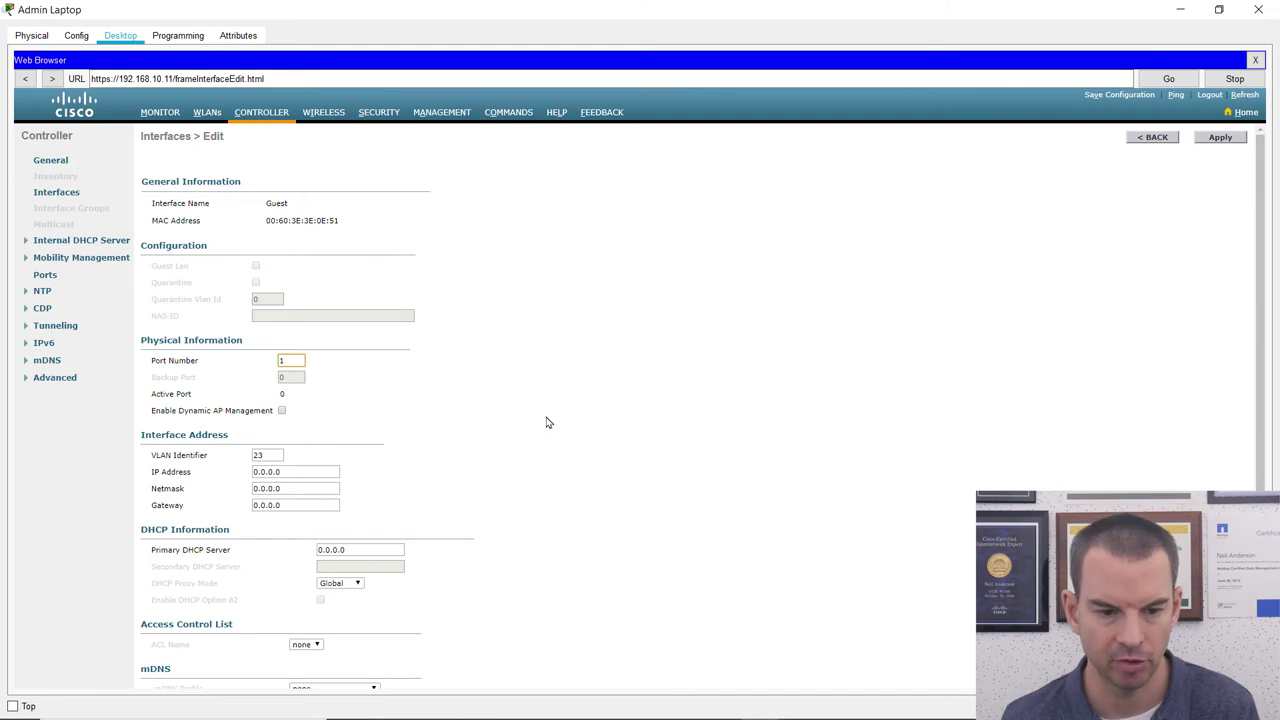
{"action": "double_click", "coordinate": [257, 474]}
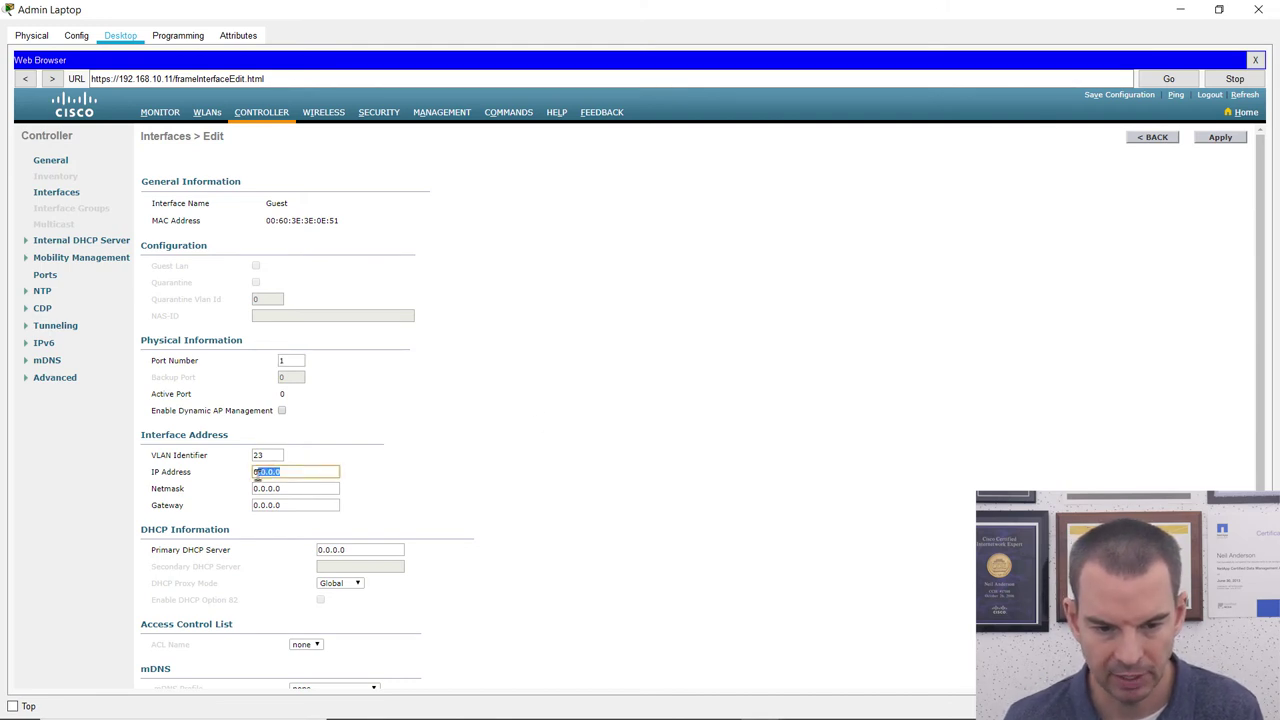
{"action": "type", "text": "192.168.23.2"}
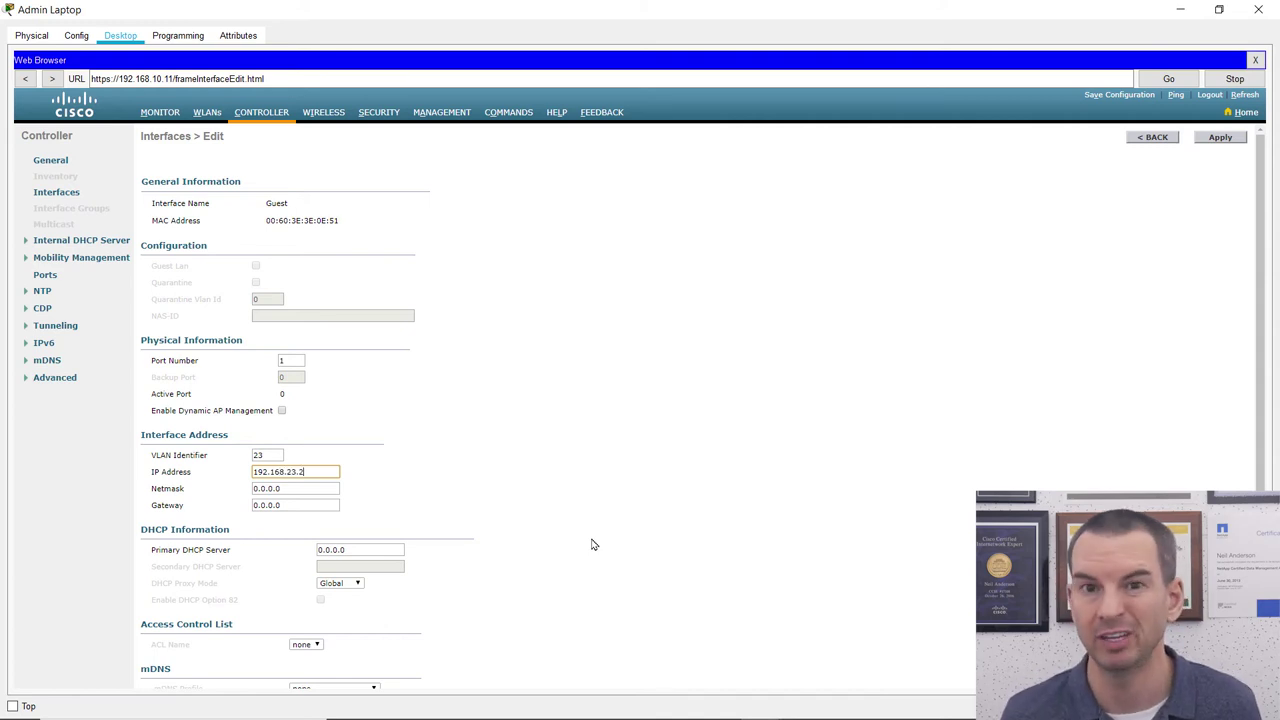
{"action": "key", "text": "Tab"}
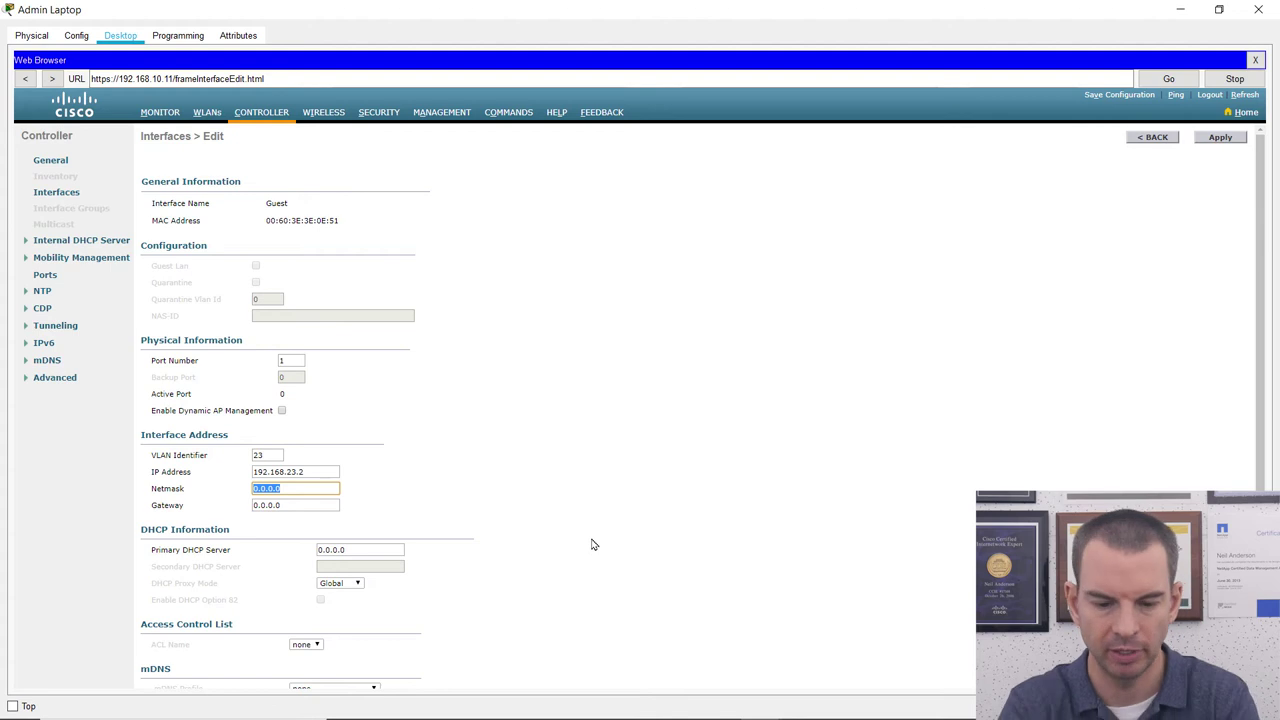
{"action": "type", "text": "255"}
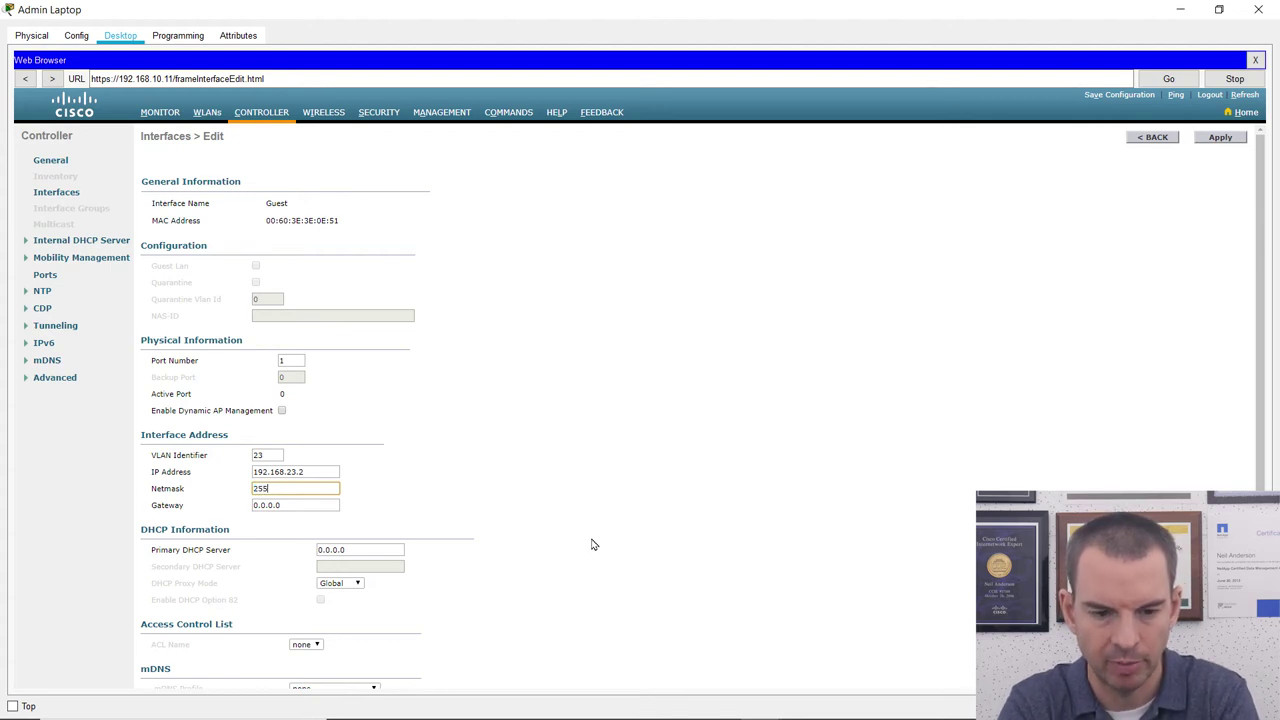
{"action": "type", "text": ".255.255.0"}
{"action": "key", "text": "Tab"}
{"action": "type", "text": "192.168.23.1"}
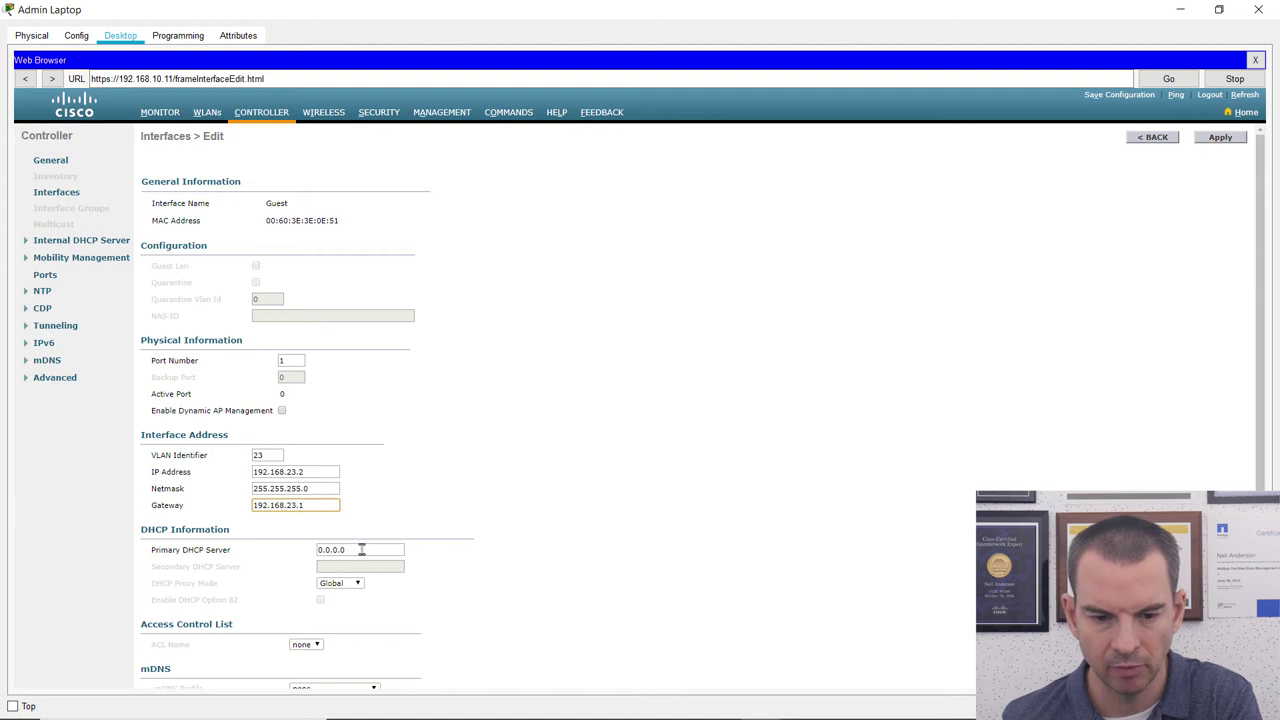
{"action": "left_click_drag", "start_coordinate": [318, 550], "coordinate": [408, 552]}
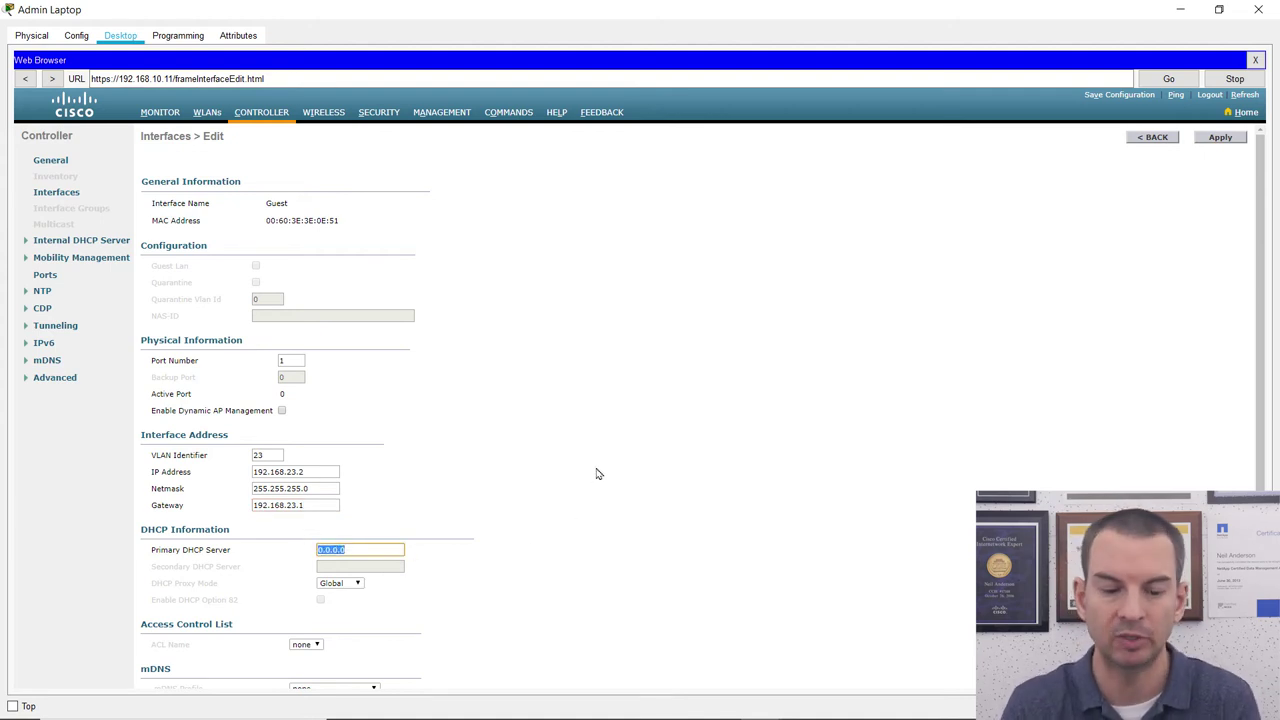
{"action": "type", "text": "192."}
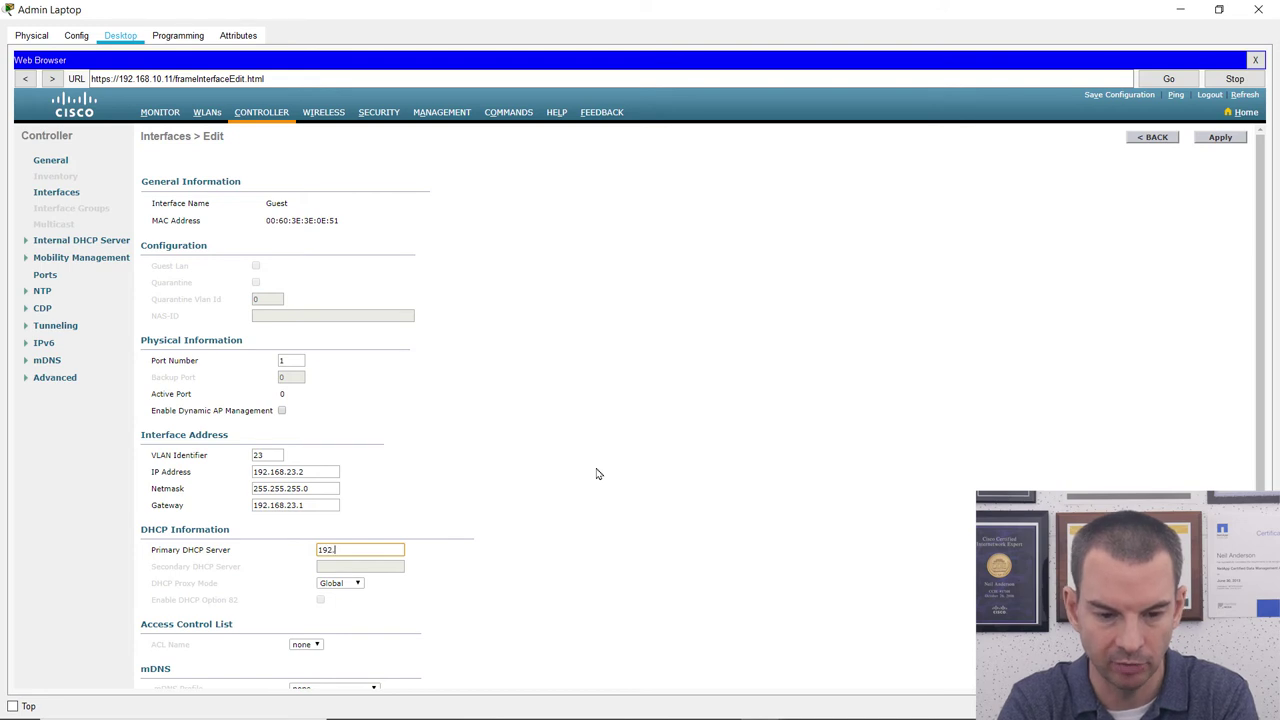
{"action": "type", "text": "168."}
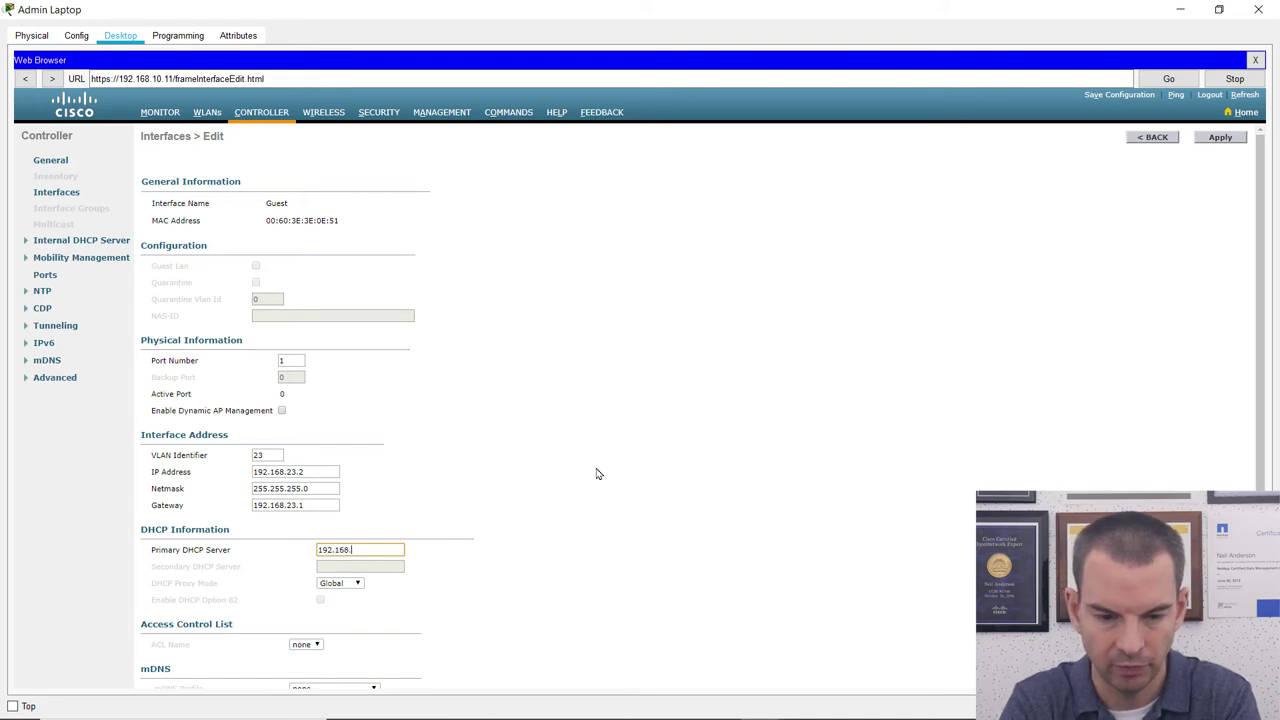
{"action": "type", "text": "10.11"}
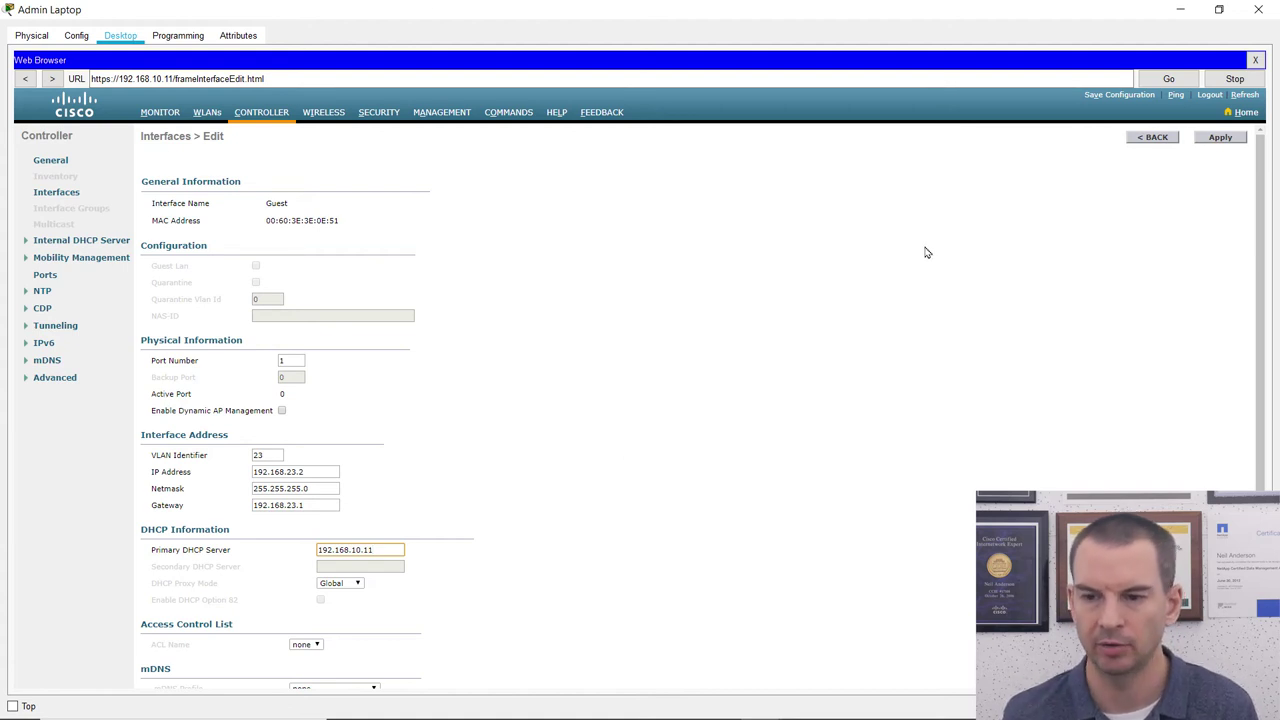
Save the Guest interface (VLAN 23, 192.168.23.2), confirm the WLAN warning, and return to the interface list.
{"action": "left_click", "coordinate": [1224, 140]}
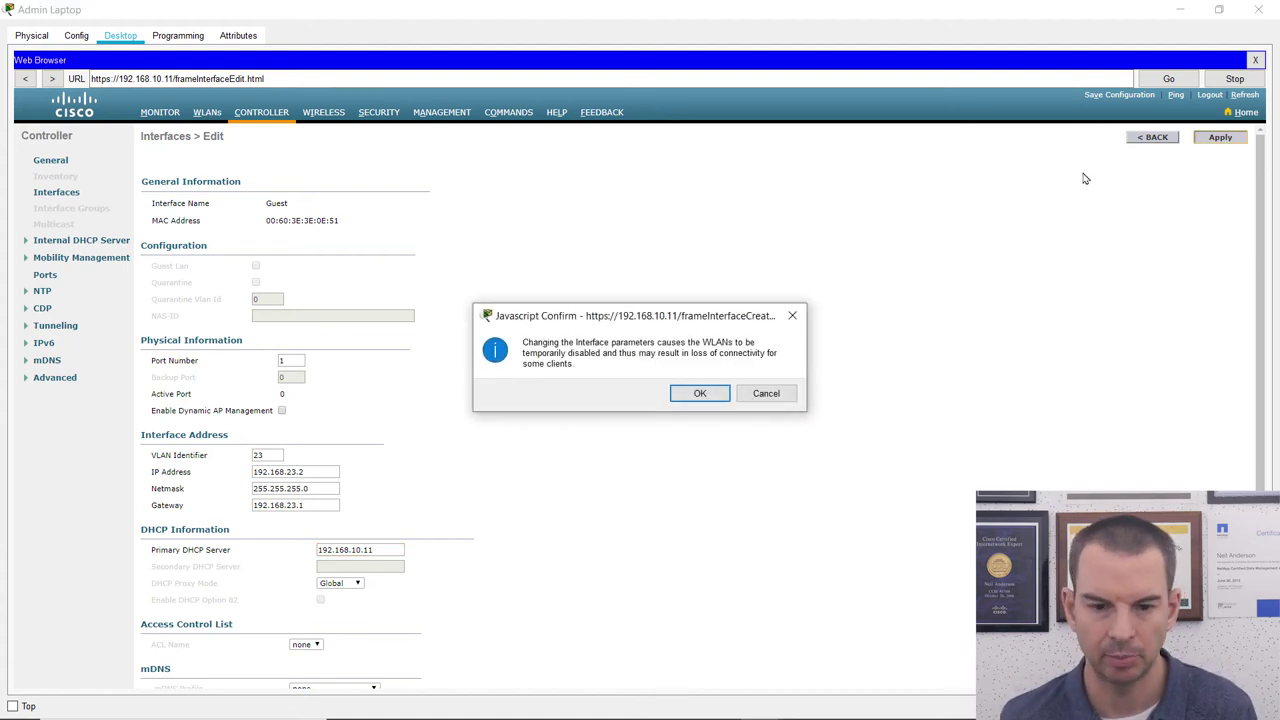
{"action": "left_click", "coordinate": [700, 393]}
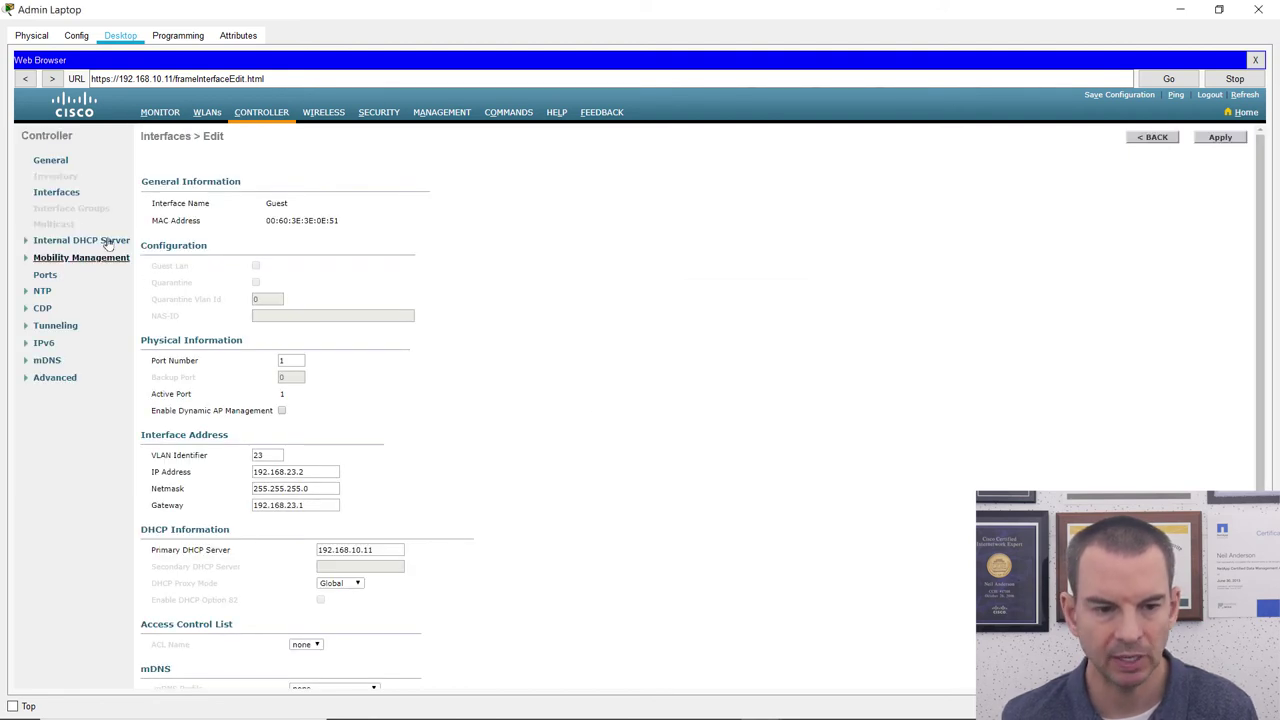
{"action": "left_click", "coordinate": [57, 195]}
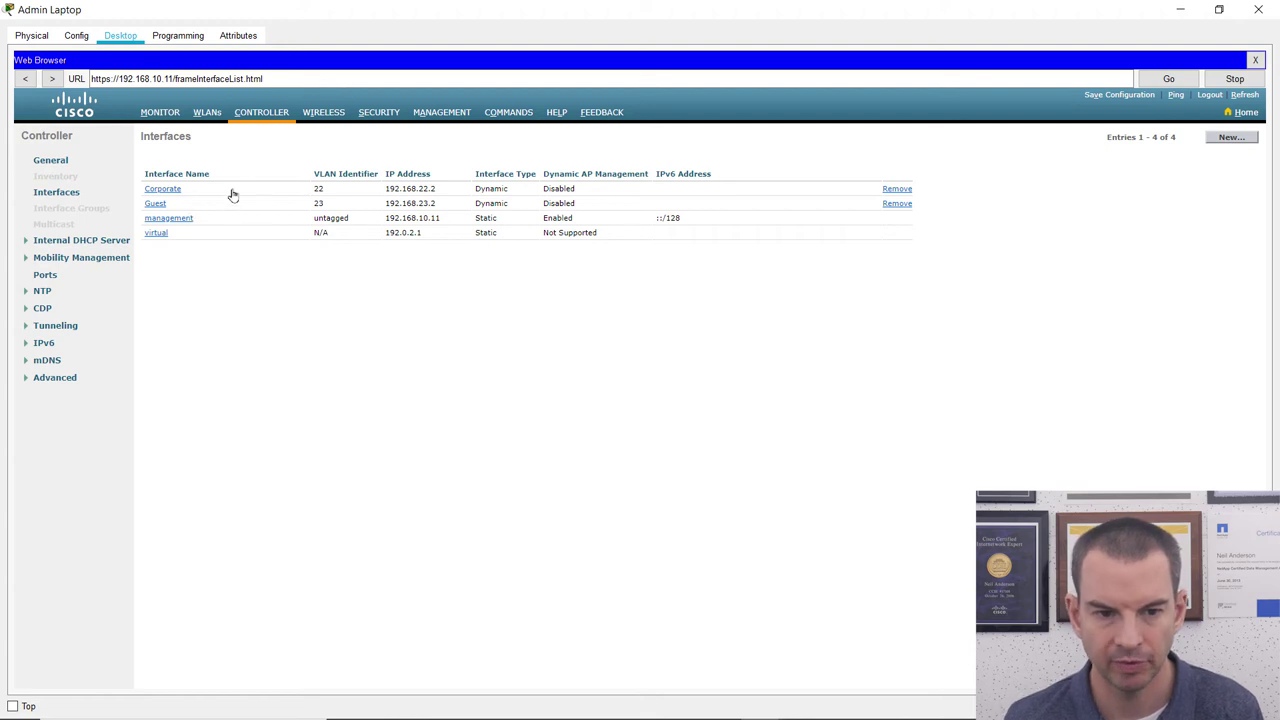
Show the controller's WLANs page, which lists 0 of 0 entries.
{"action": "left_click", "coordinate": [206, 113]}
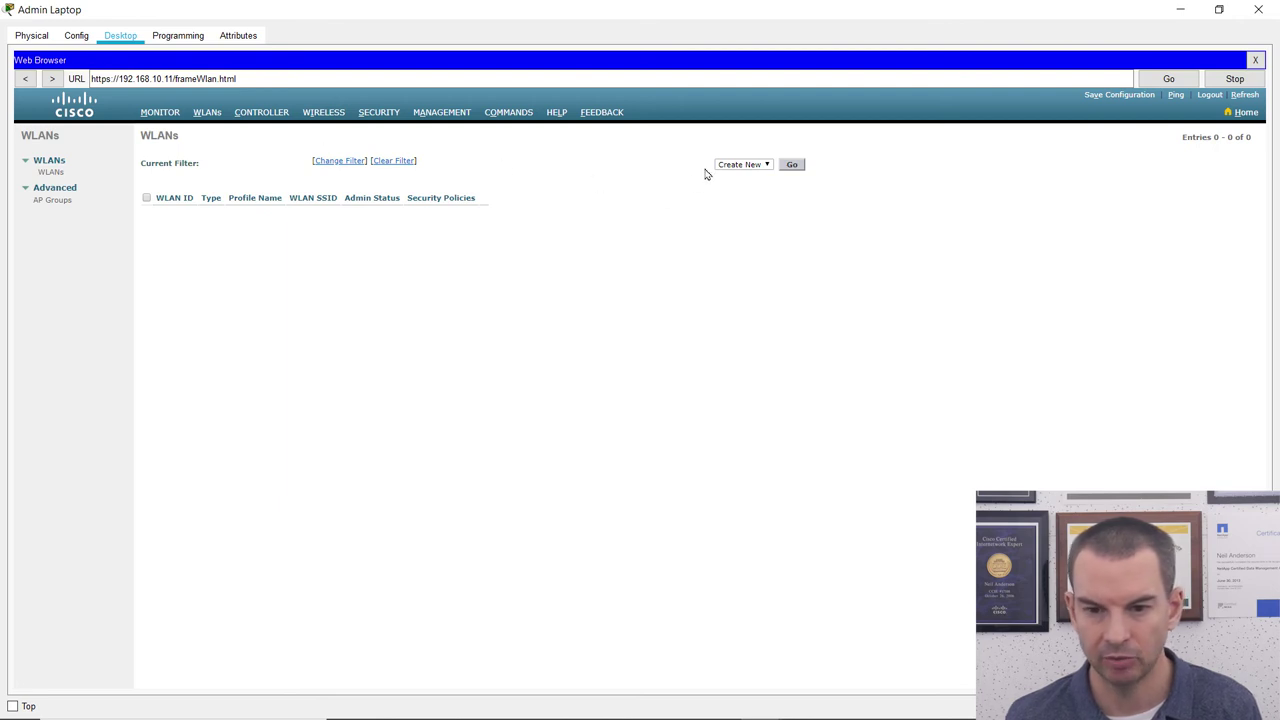
Add a WLAN with profile name Corporate, SSID Corporate and WLAN ID 1, and apply it.
{"action": "left_click", "coordinate": [793, 168]}
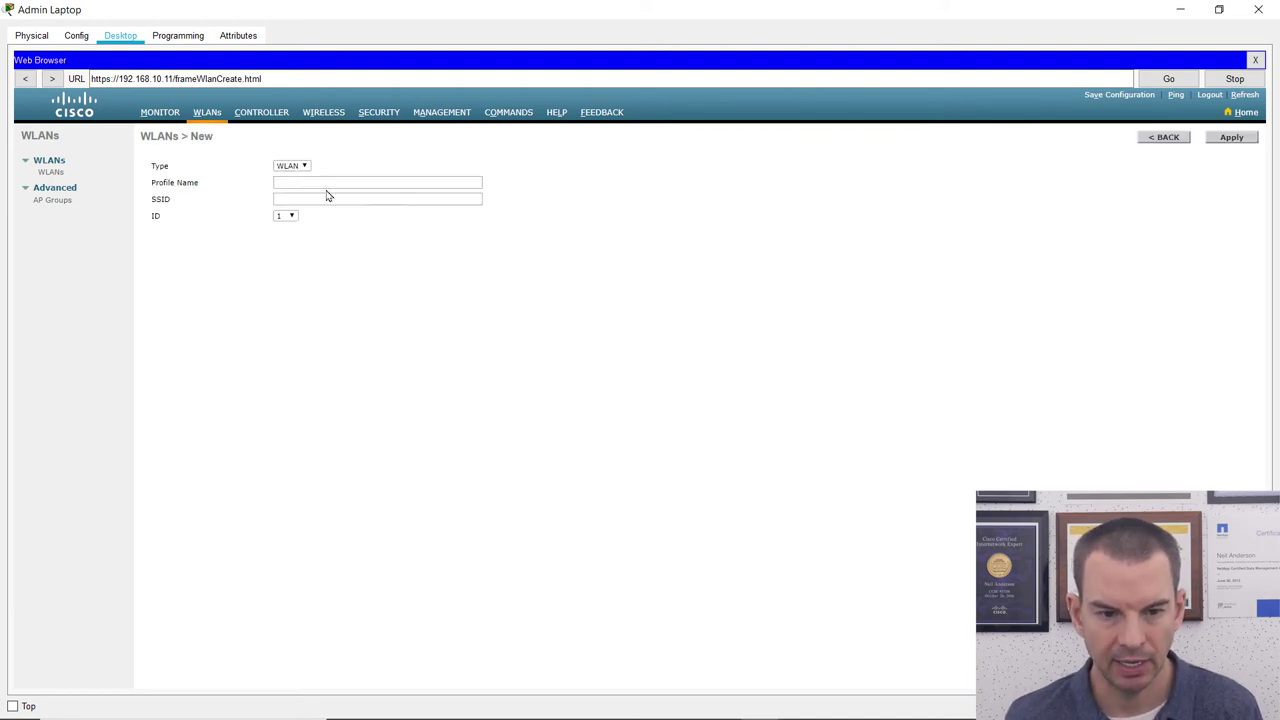
{"action": "left_click", "coordinate": [287, 183]}
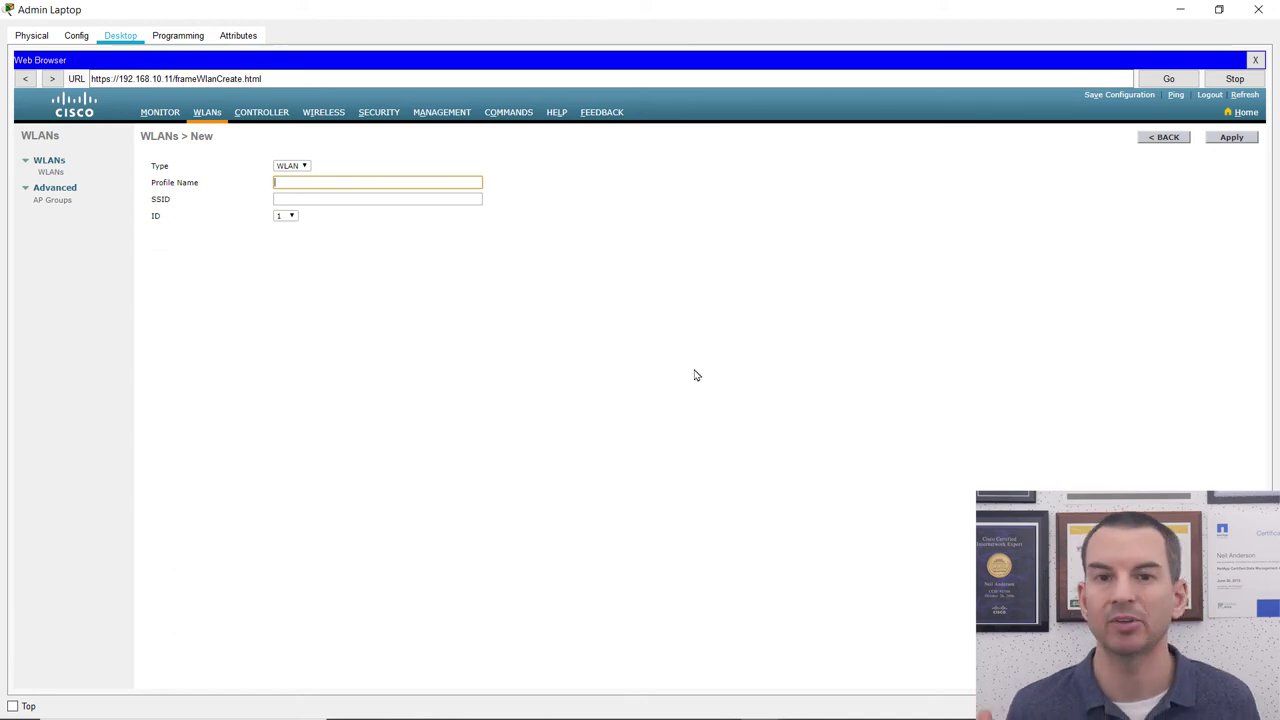
{"action": "type", "text": "Co"}
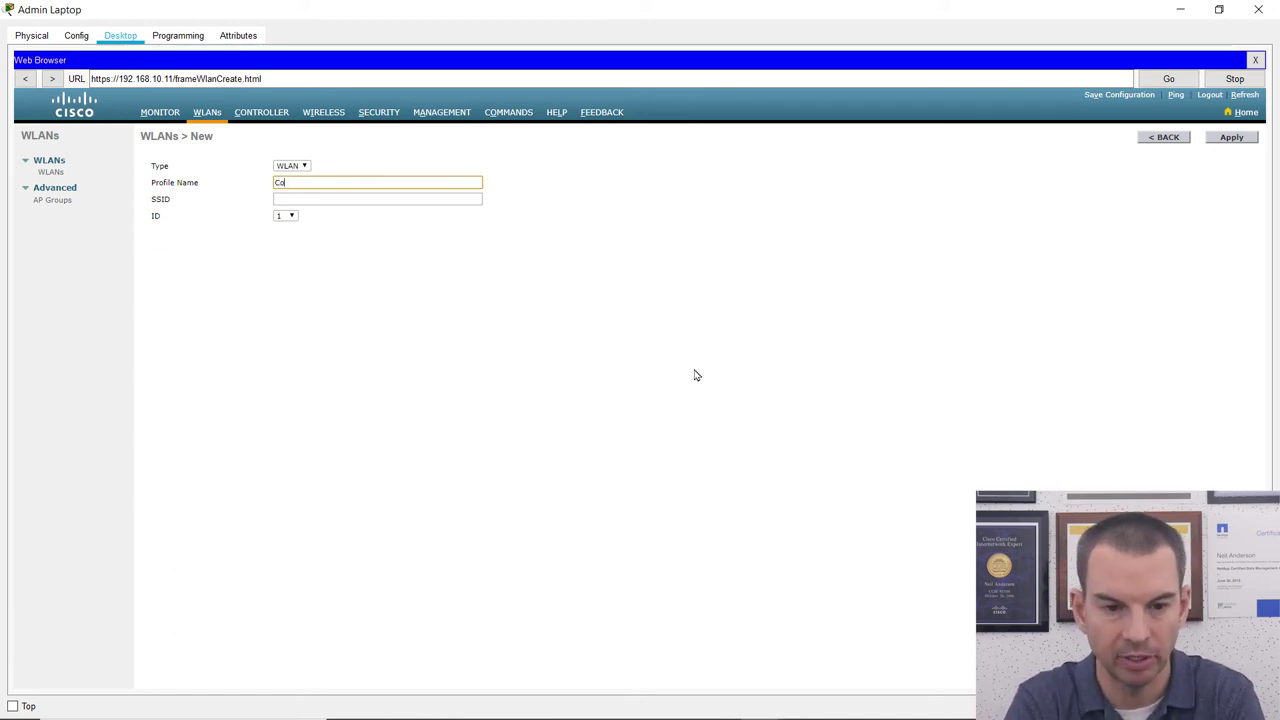
{"action": "type", "text": "rporate"}
{"action": "key", "text": "Tab"}
{"action": "type", "text": "Corp"}
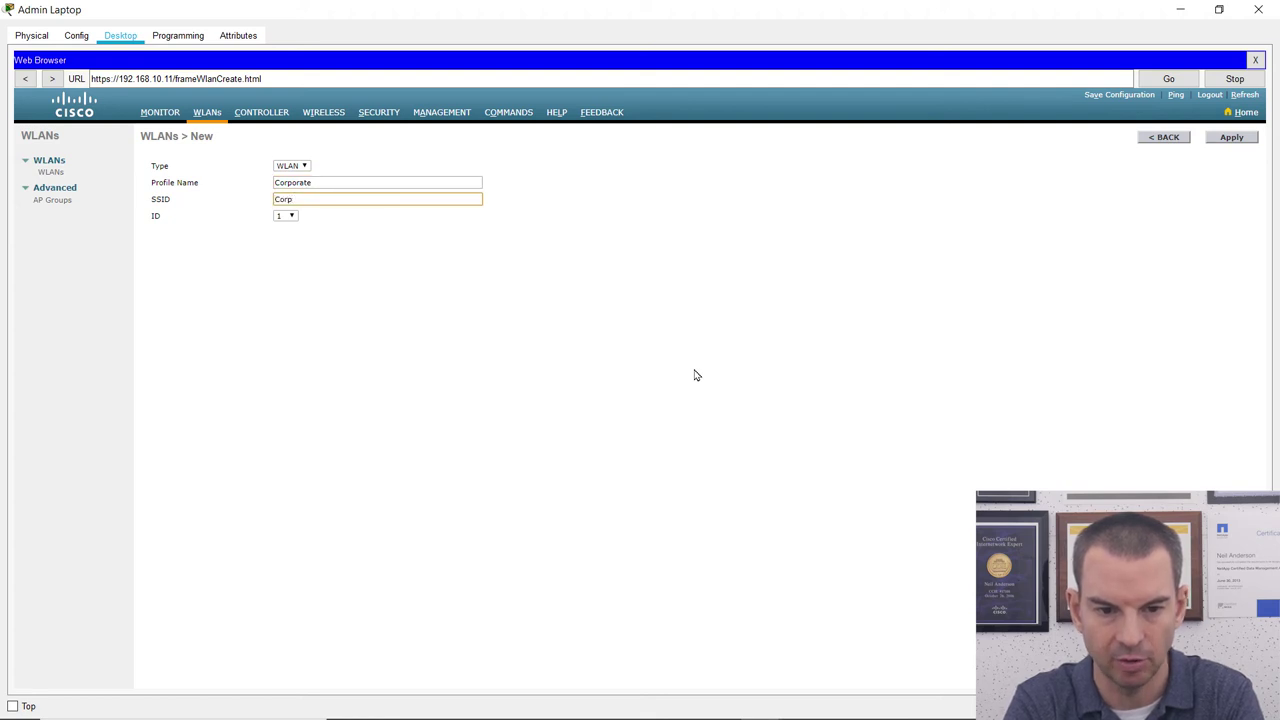
{"action": "type", "text": "orate"}
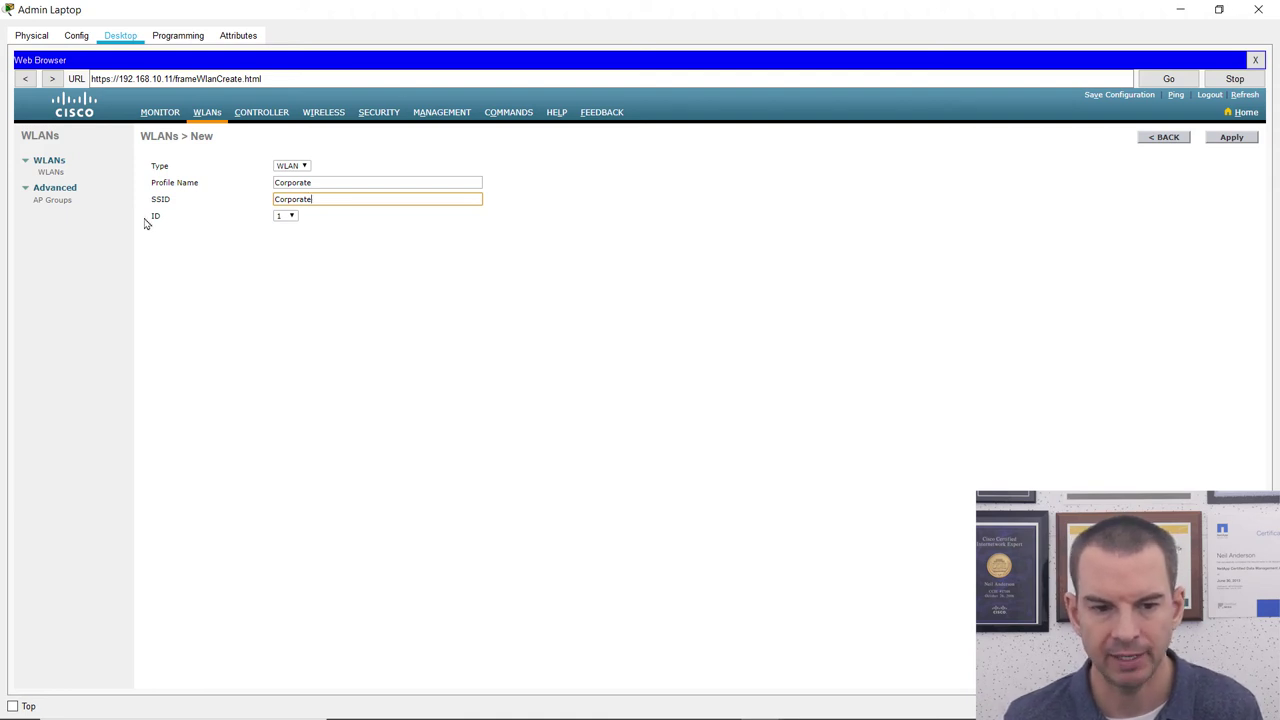
{"action": "left_click", "coordinate": [290, 218]}
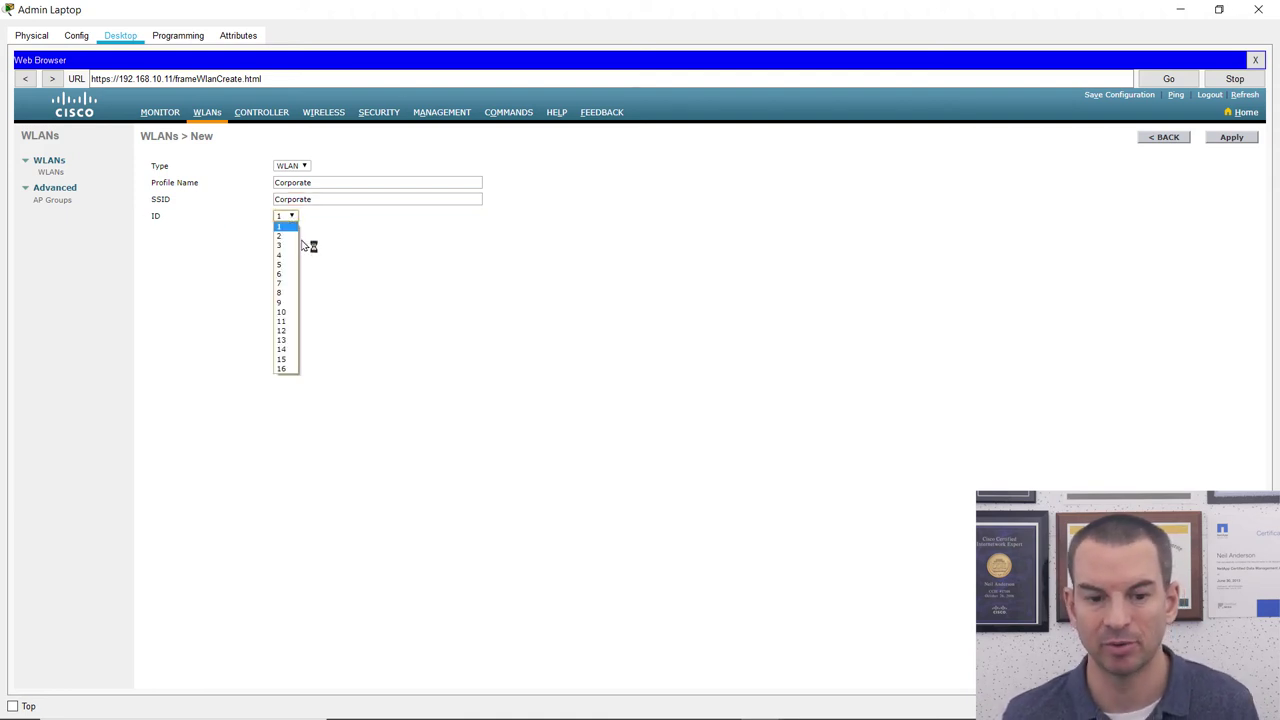
{"action": "left_click", "coordinate": [391, 334]}
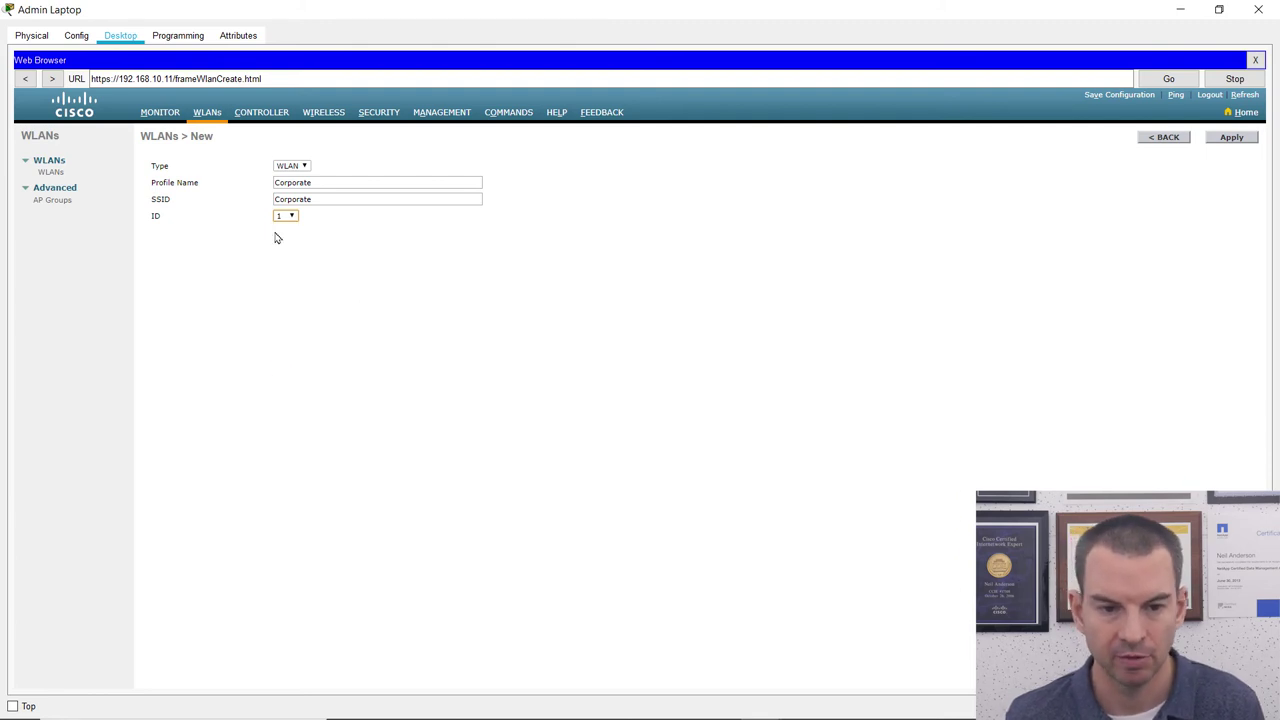
{"action": "left_click", "coordinate": [1240, 139]}
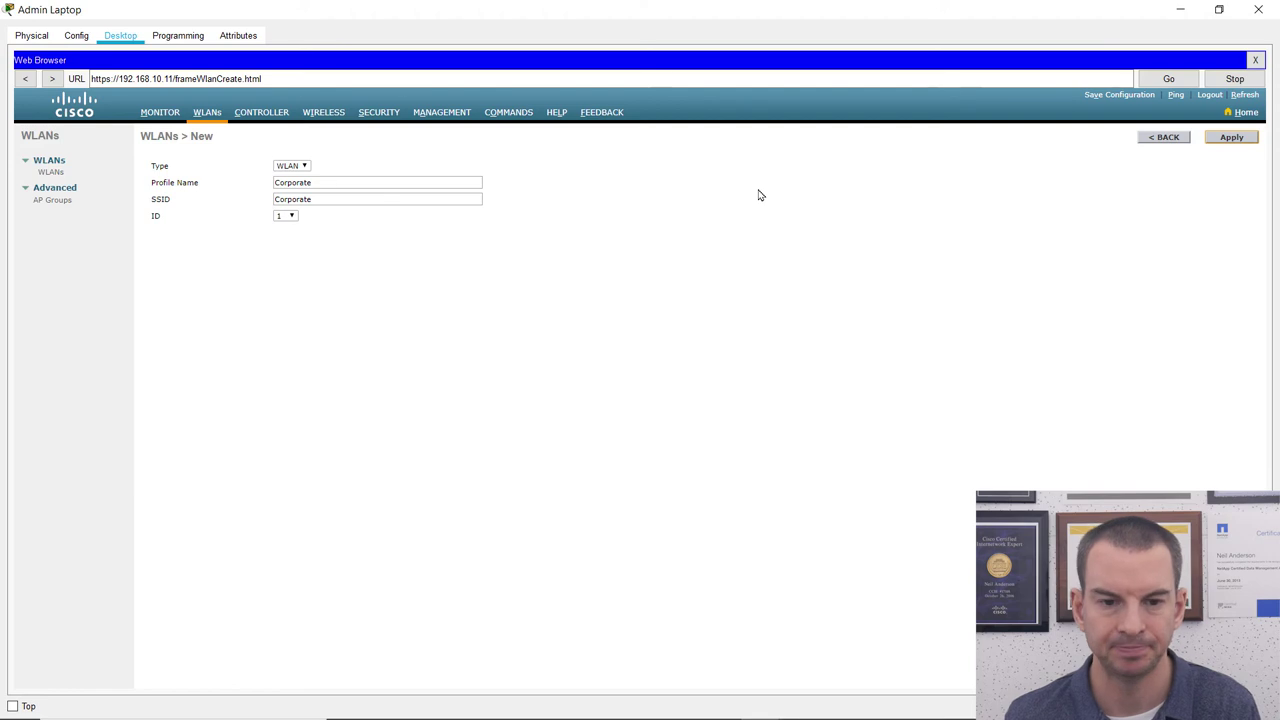
{"action": "left_click", "coordinate": [1221, 141]}
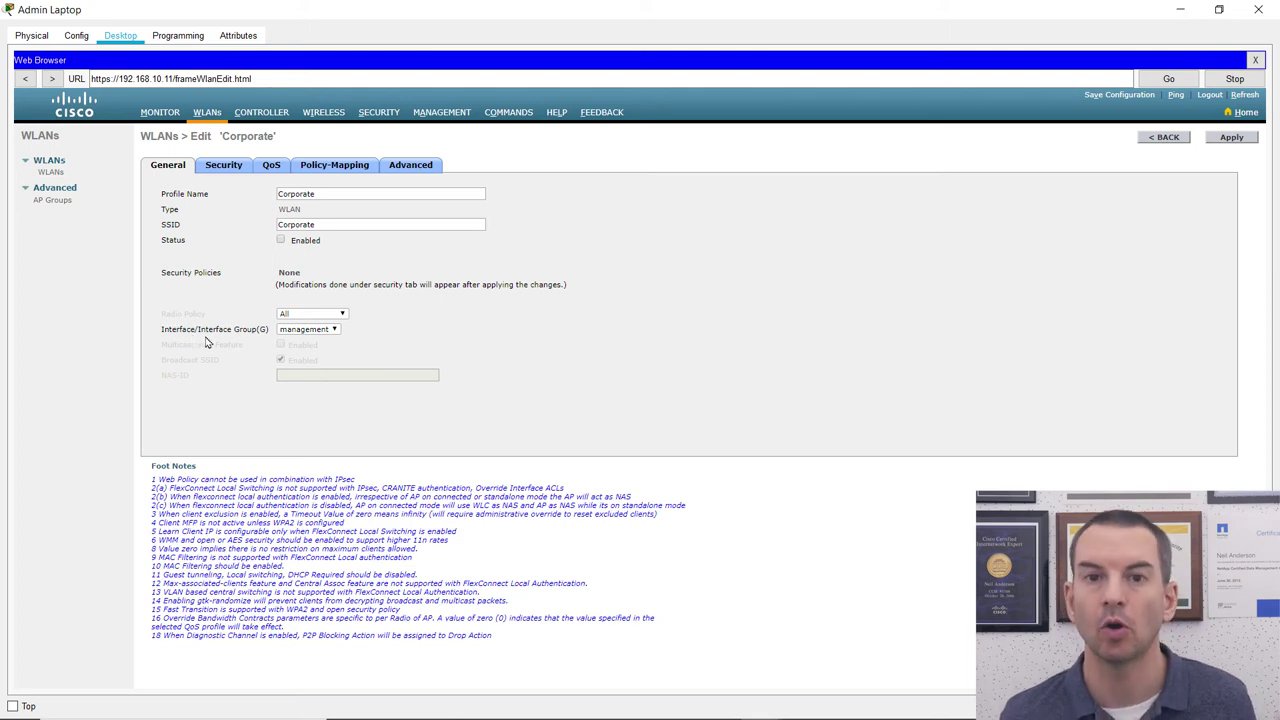
Map the Corporate WLAN to the Corporate interface on its General tab.
{"action": "left_click", "coordinate": [333, 331]}
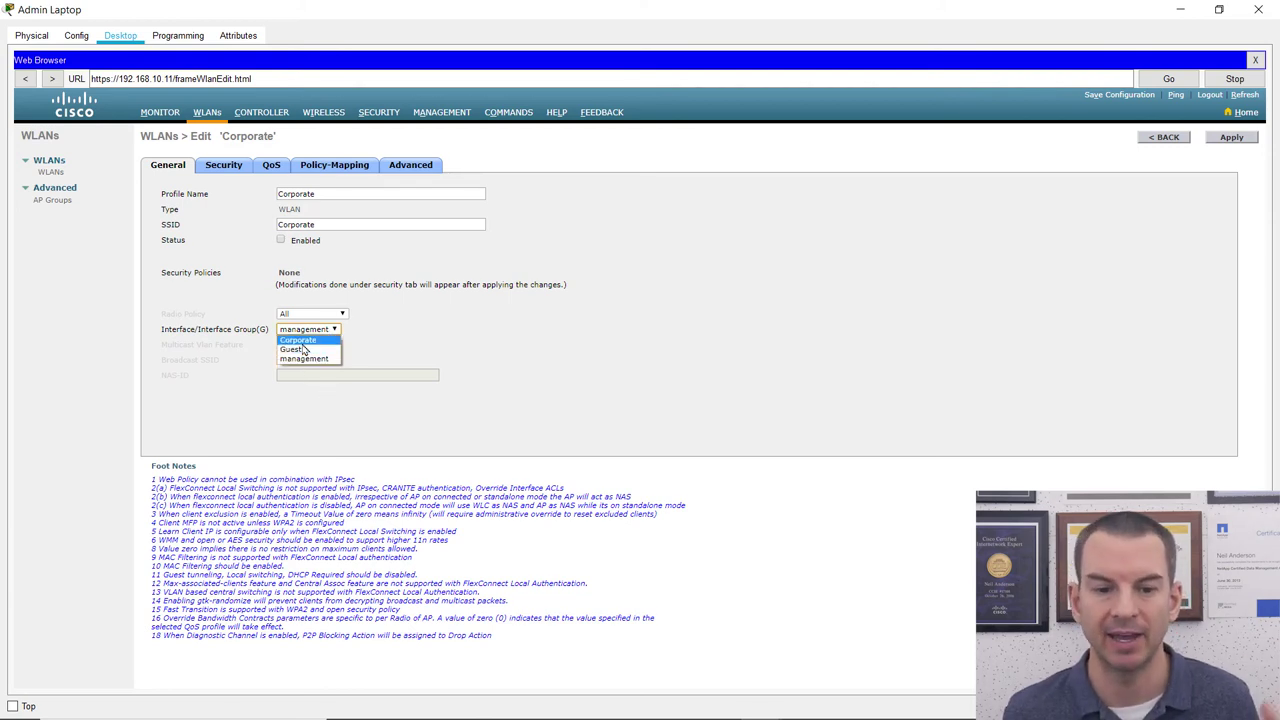
{"action": "left_click", "coordinate": [302, 344]}
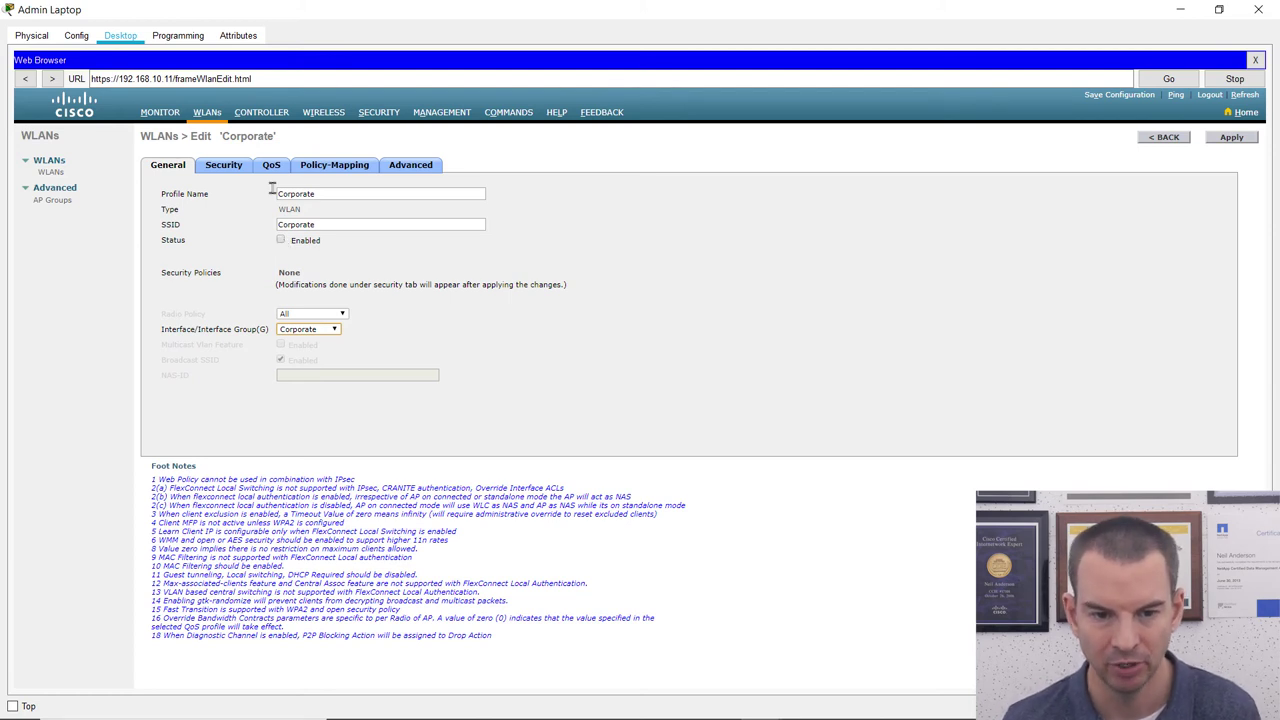
{"action": "left_click", "coordinate": [224, 172]}
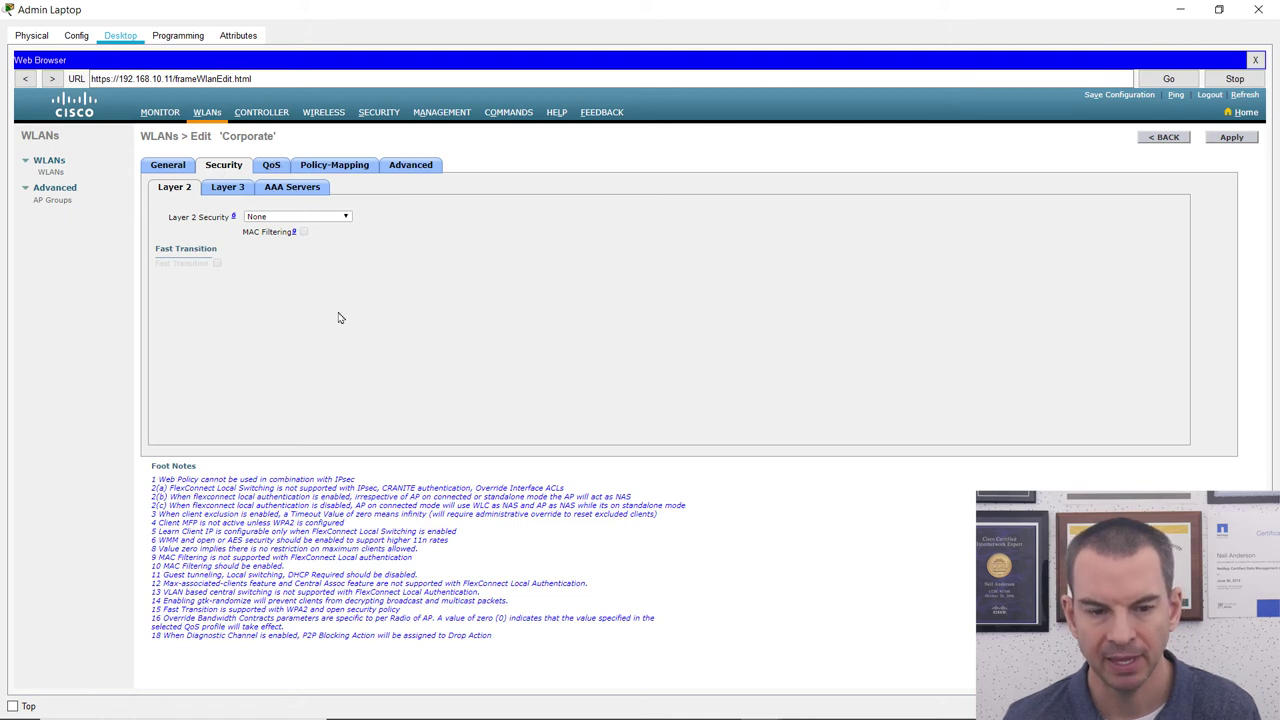
Give the Corporate WLAN WPA+WPA2 Layer 2 security with WPA2 policy and 802.1X key management.
{"action": "left_click", "coordinate": [326, 219]}
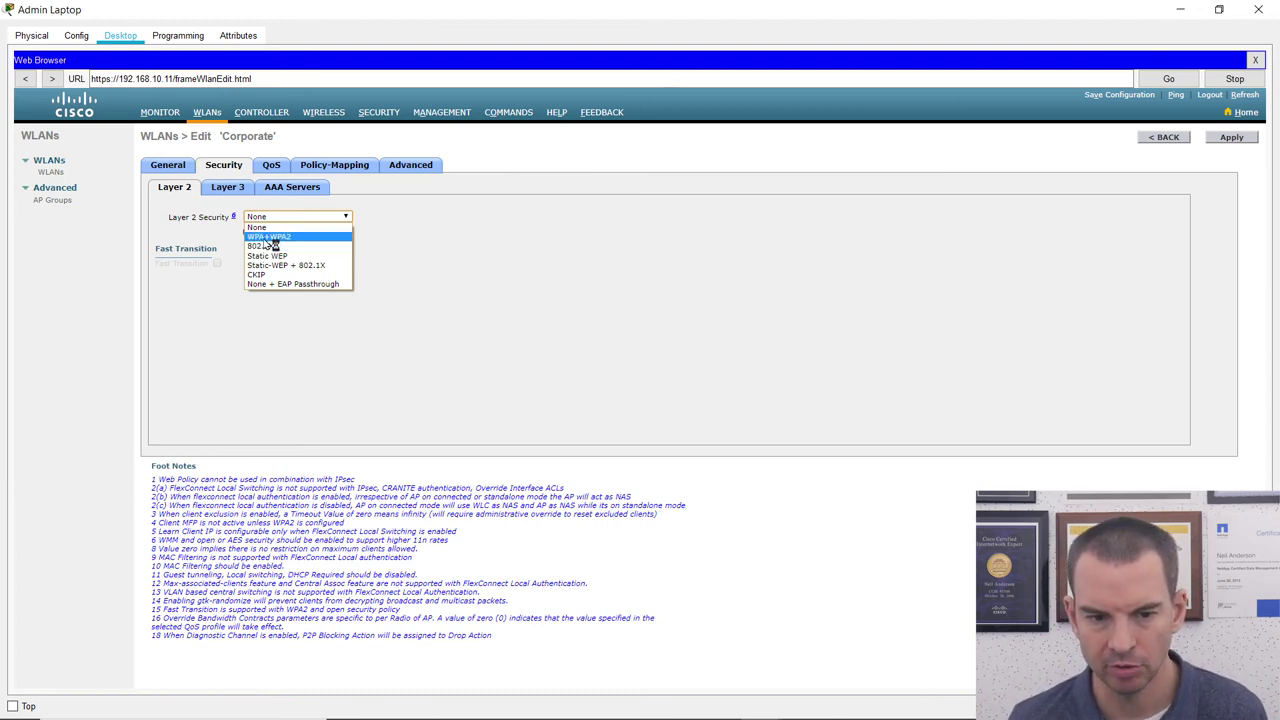
{"action": "left_click", "coordinate": [276, 238]}
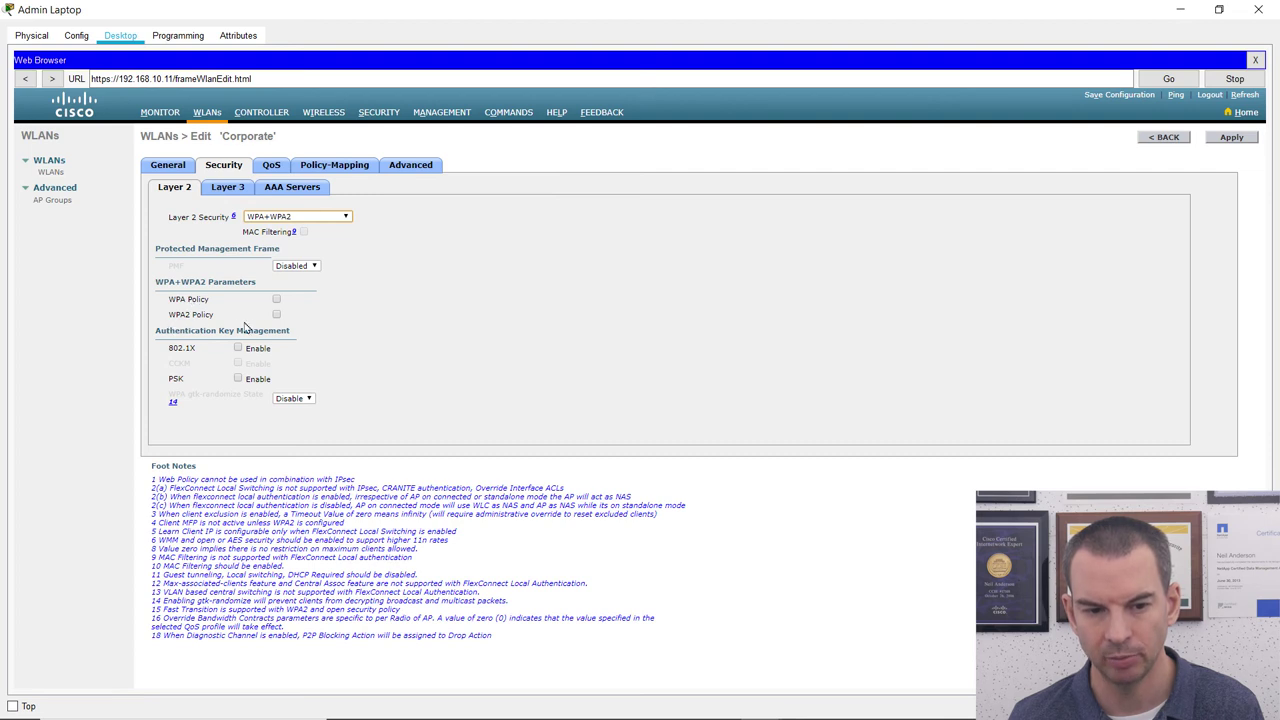
{"action": "left_click", "coordinate": [275, 315]}
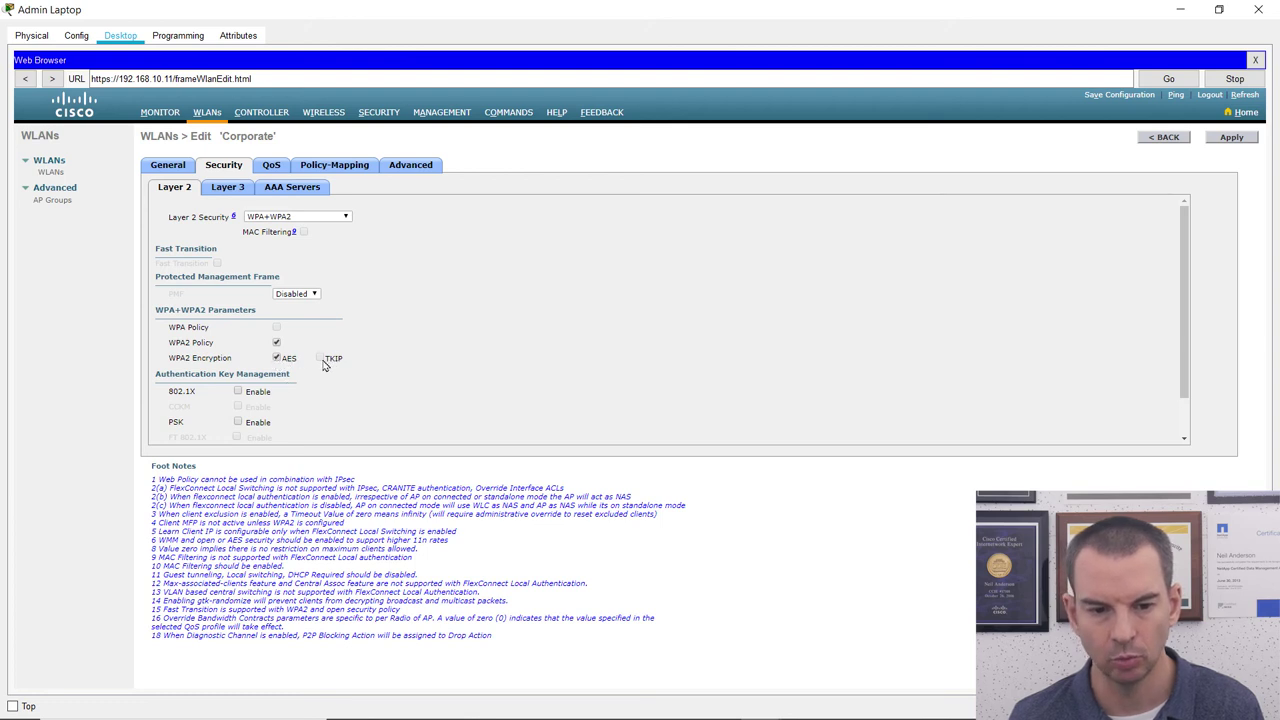
{"action": "left_click", "coordinate": [239, 392]}
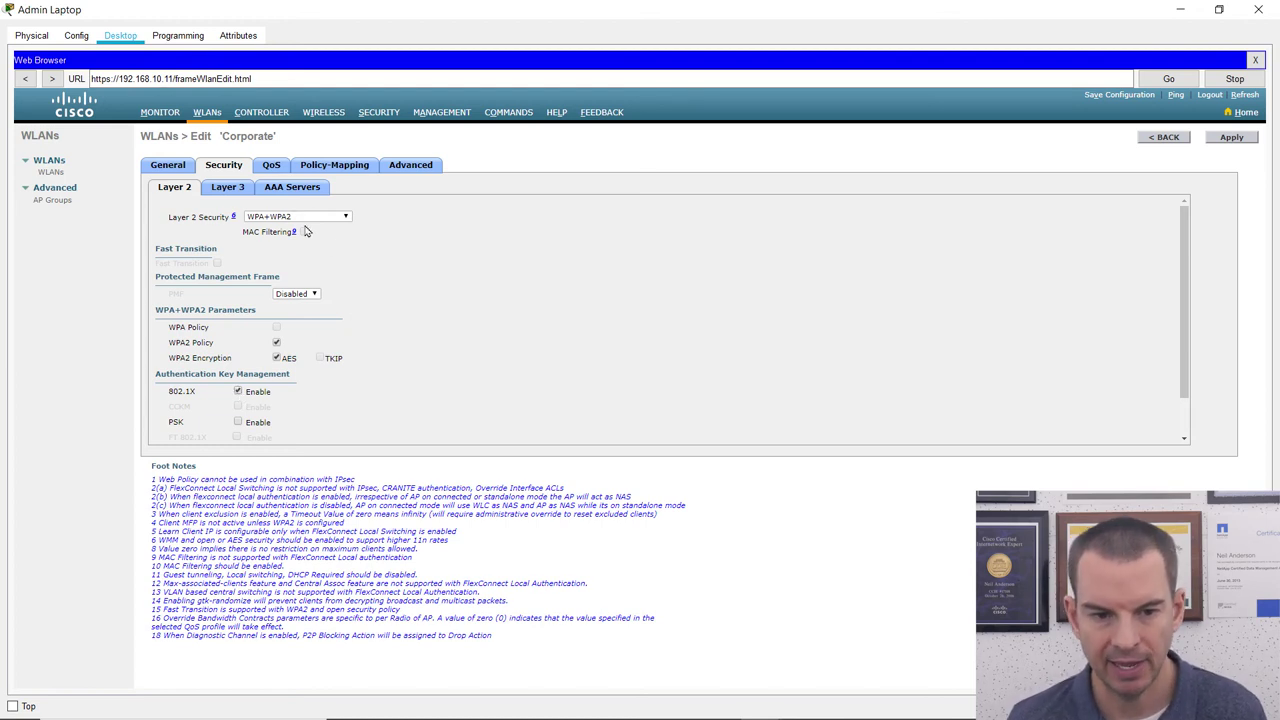
{"action": "left_click", "coordinate": [291, 192]}
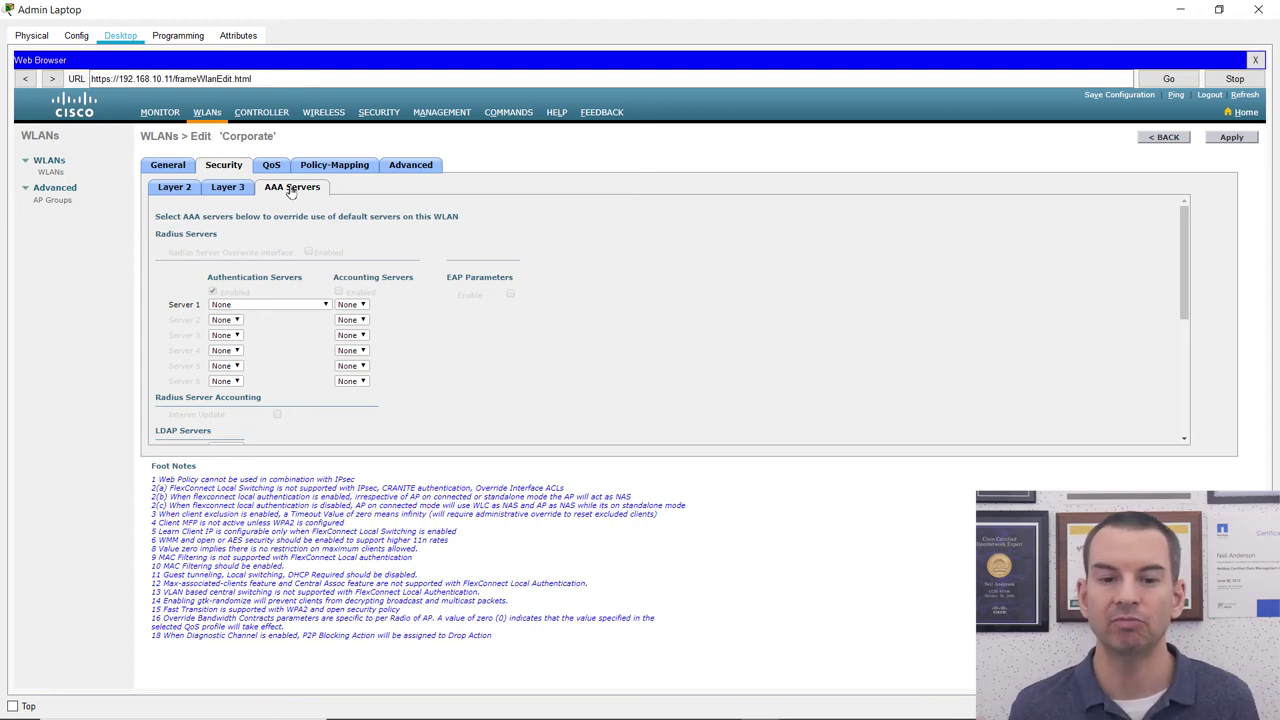
Set authentication Server 1 to RADIUS 192.168.10.10 port 1812 and apply.
{"action": "left_click", "coordinate": [323, 306]}
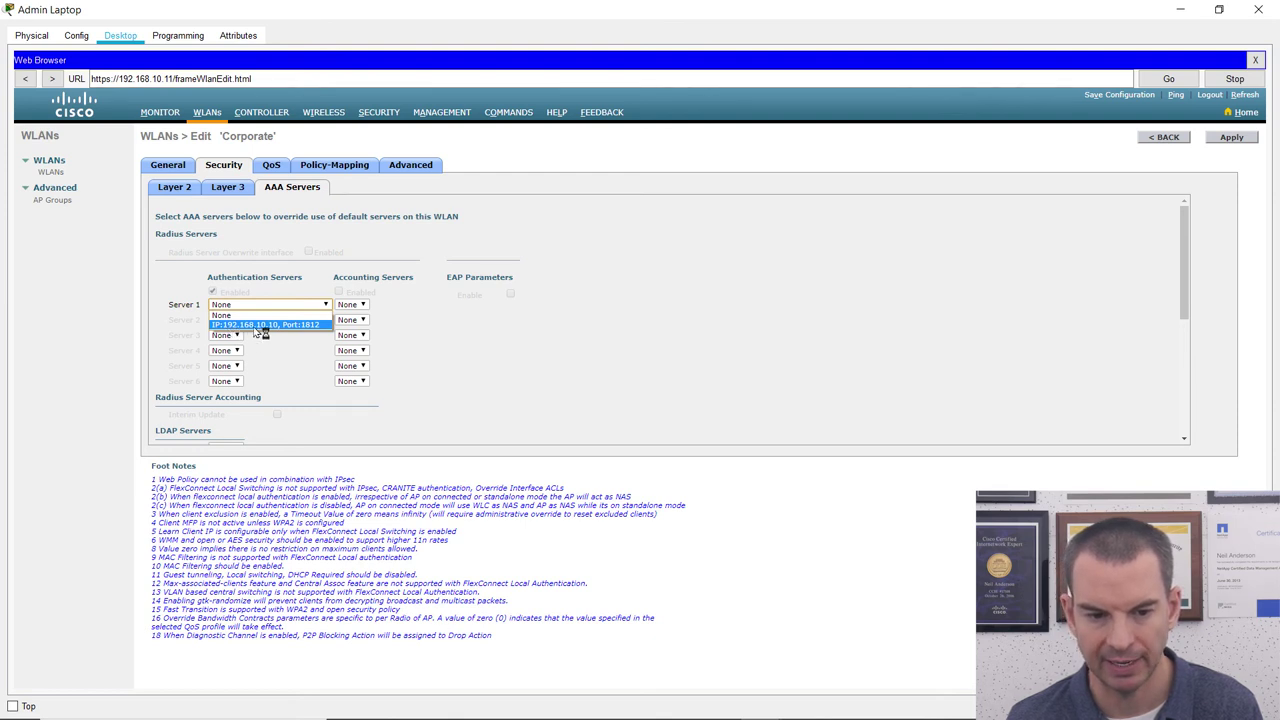
{"action": "left_click", "coordinate": [258, 326]}
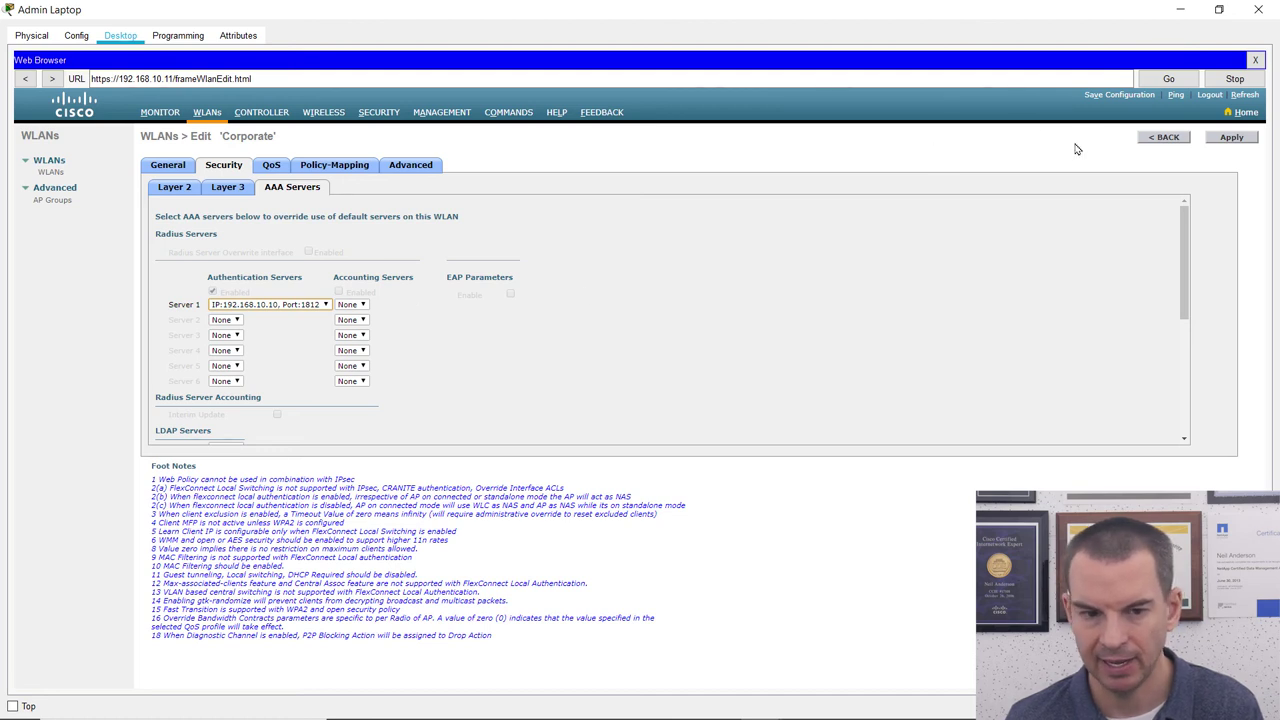
{"action": "left_click", "coordinate": [1231, 137]}
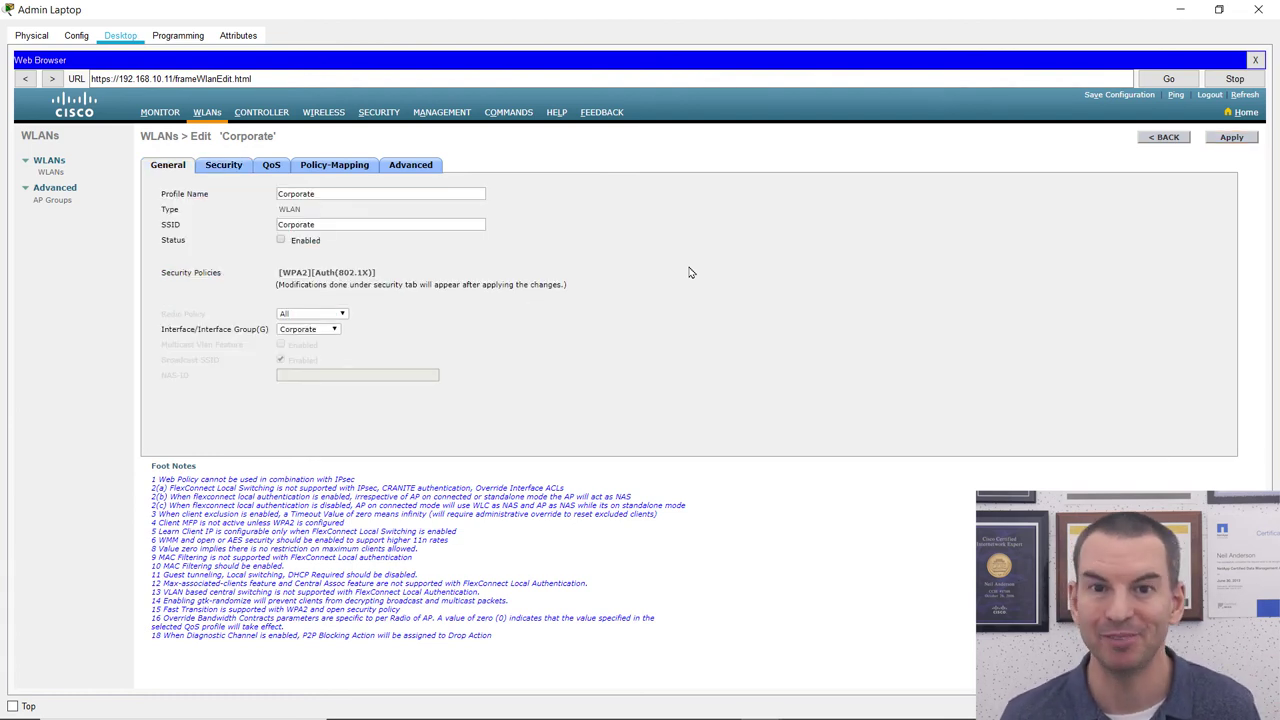
Set the Corporate WLAN status to Enabled, save it, and return to the WLANs list.
{"action": "left_click", "coordinate": [282, 241]}
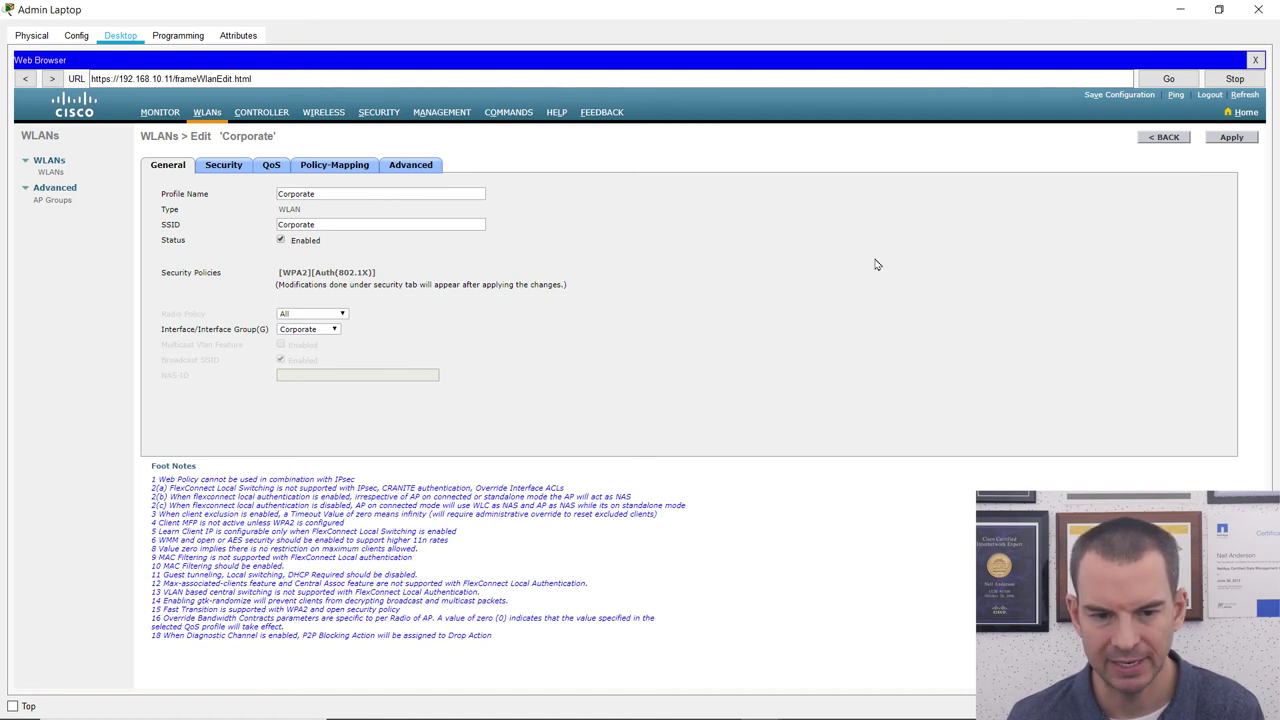
{"action": "left_click", "coordinate": [1231, 138]}
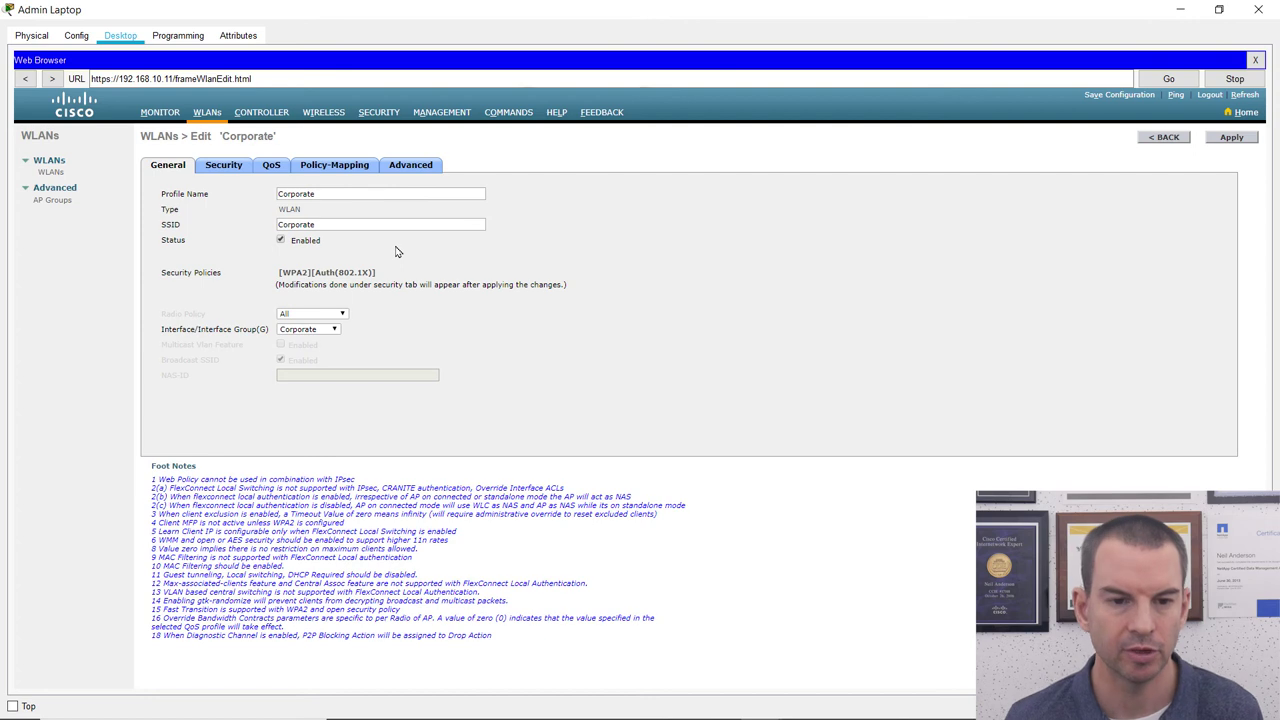
{"action": "left_click", "coordinate": [204, 113]}
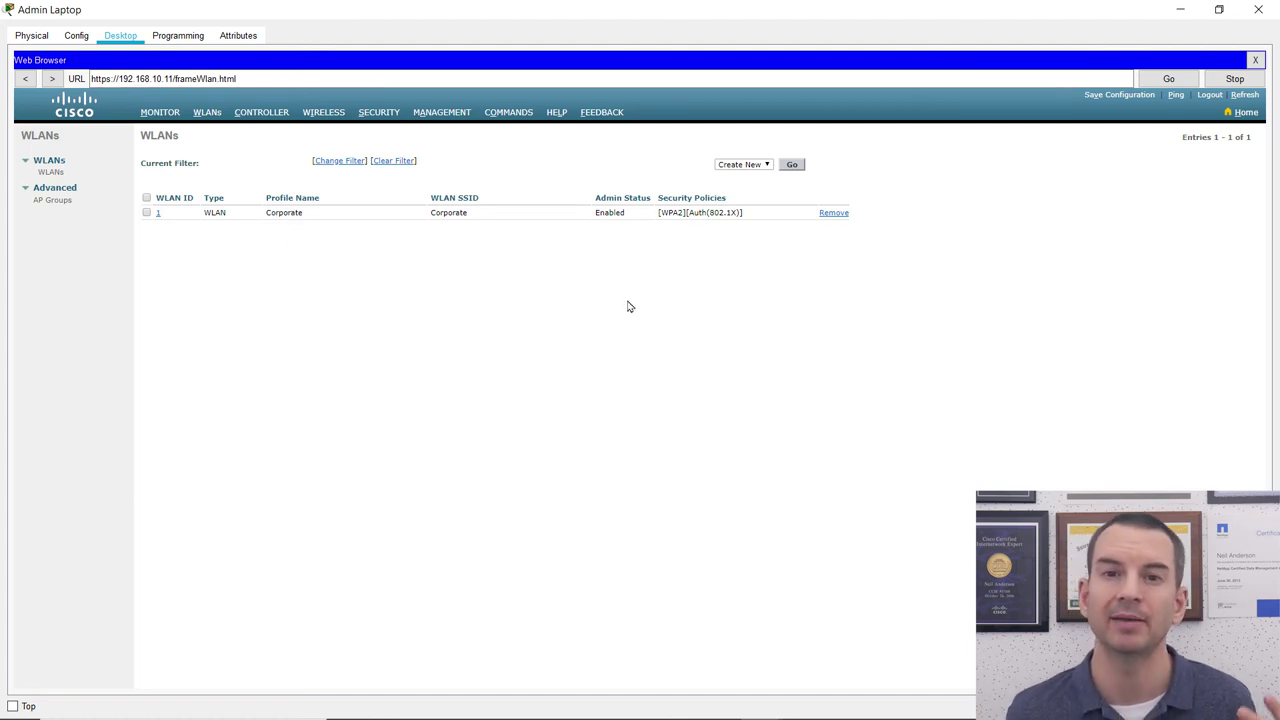
Add WLAN ID 2 with profile name and SSID Guest, and apply it.
{"action": "left_click", "coordinate": [792, 164]}
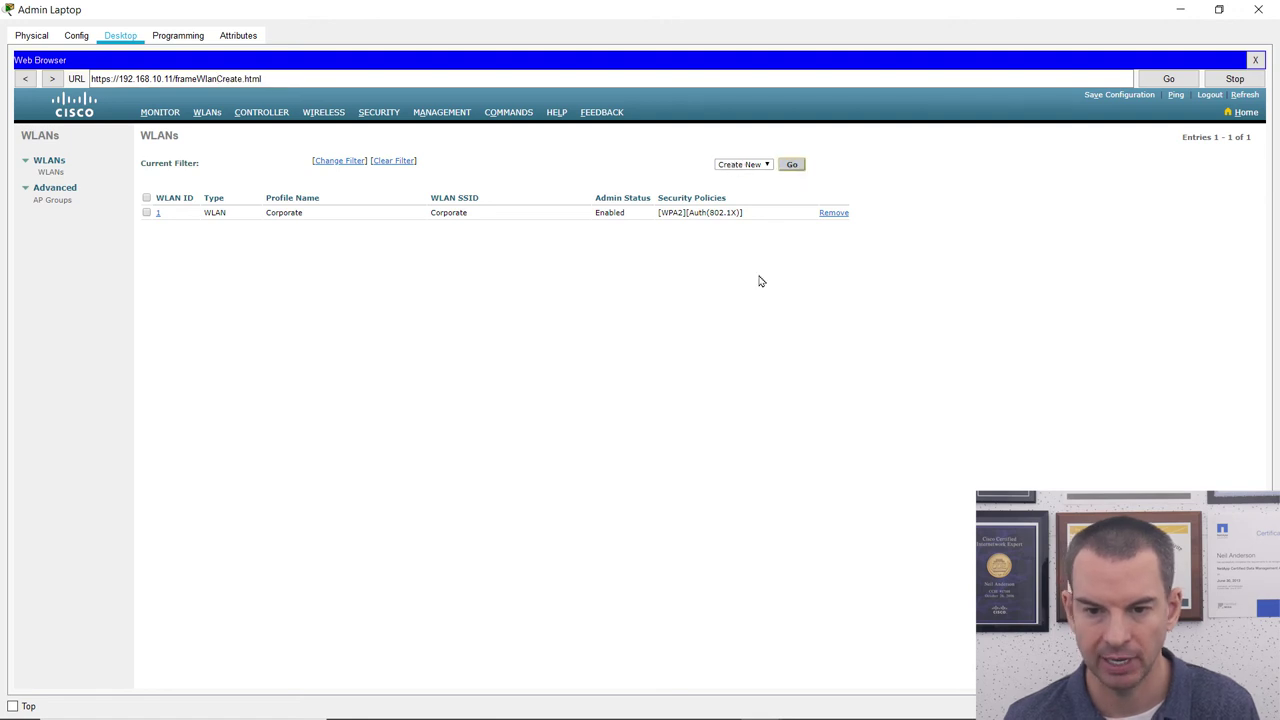
{"action": "left_click", "coordinate": [295, 181]}
{"action": "type", "text": "Guest"}
{"action": "key", "text": "Tab"}
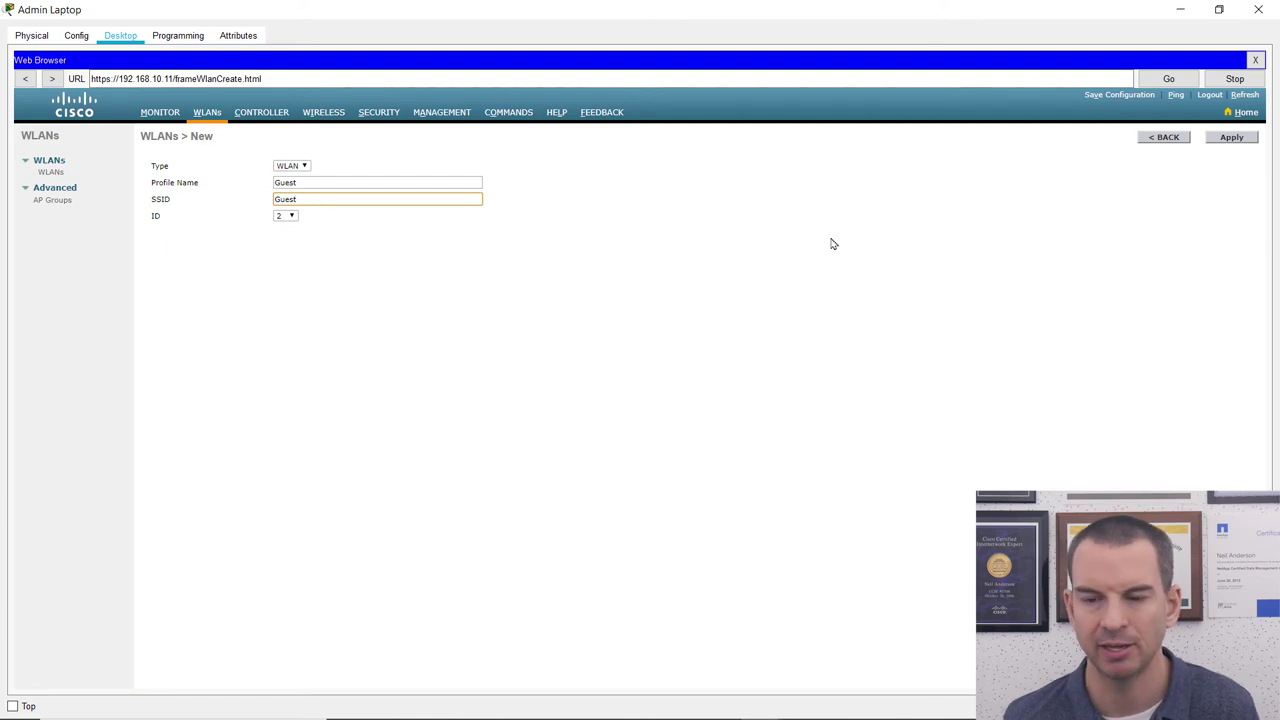
{"action": "left_click", "coordinate": [1230, 140]}
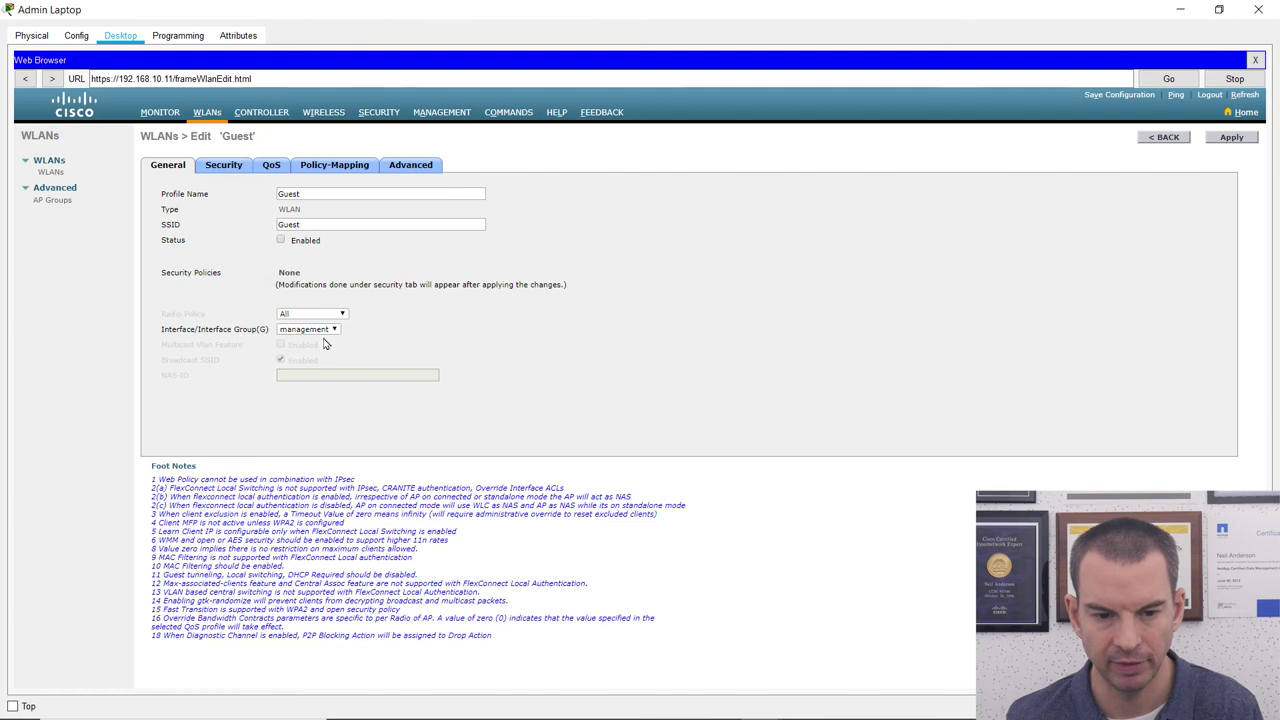
Change the Guest WLAN's interface from management to Guest.
{"action": "left_click", "coordinate": [331, 333]}
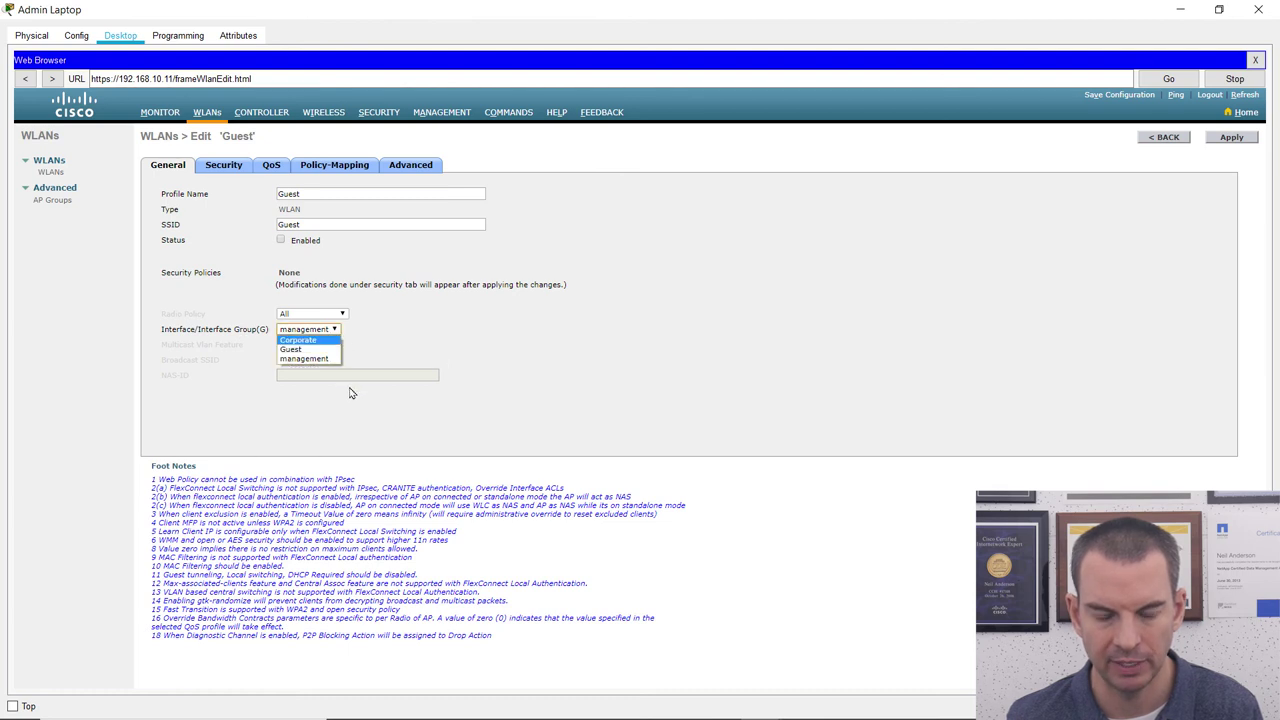
{"action": "left_click", "coordinate": [306, 351]}
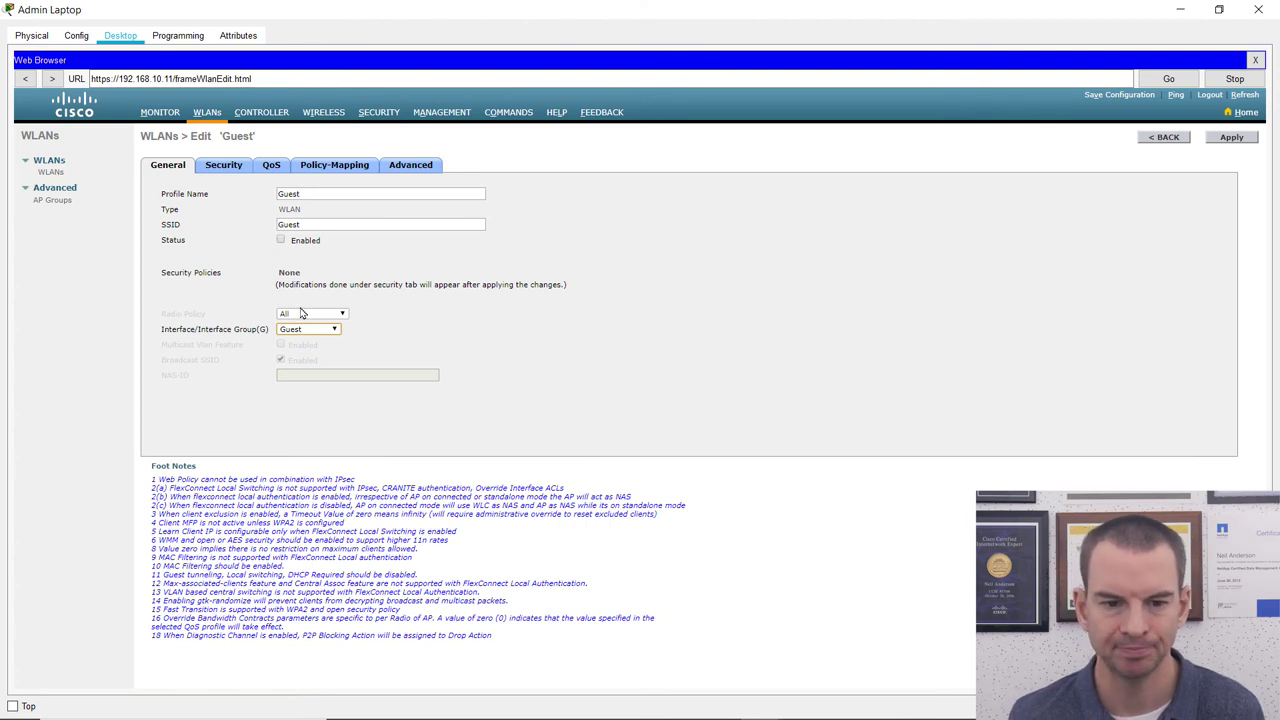
Set the Guest WLAN's Layer 2 security to WPA+WPA2 with PSK and enter the pre-shared key.
{"action": "left_click", "coordinate": [223, 170]}
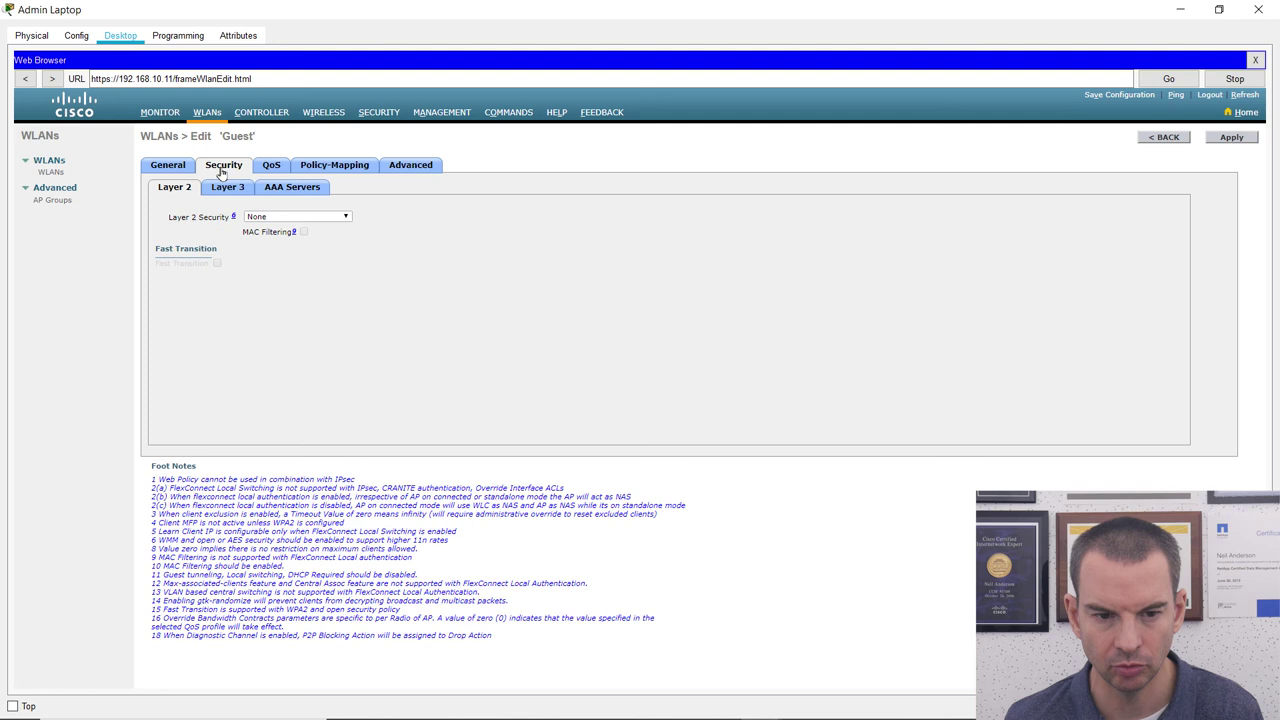
{"action": "left_click", "coordinate": [320, 220]}
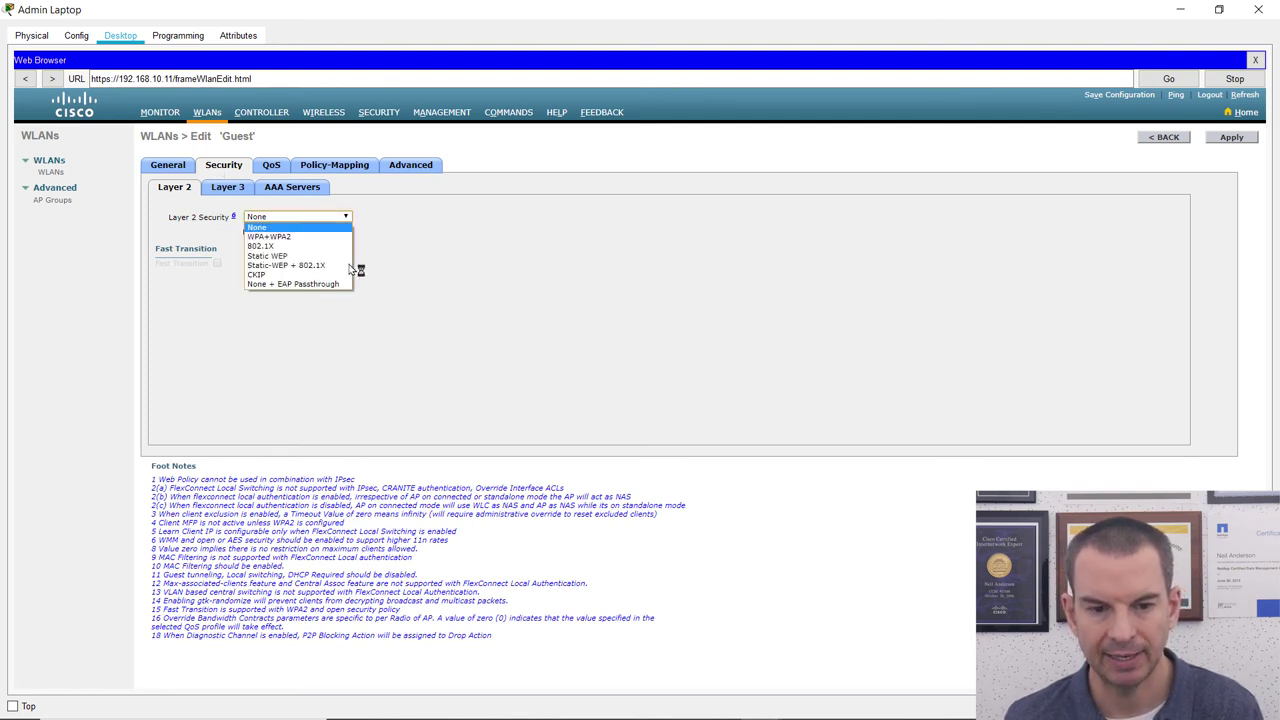
{"action": "left_click", "coordinate": [287, 238]}
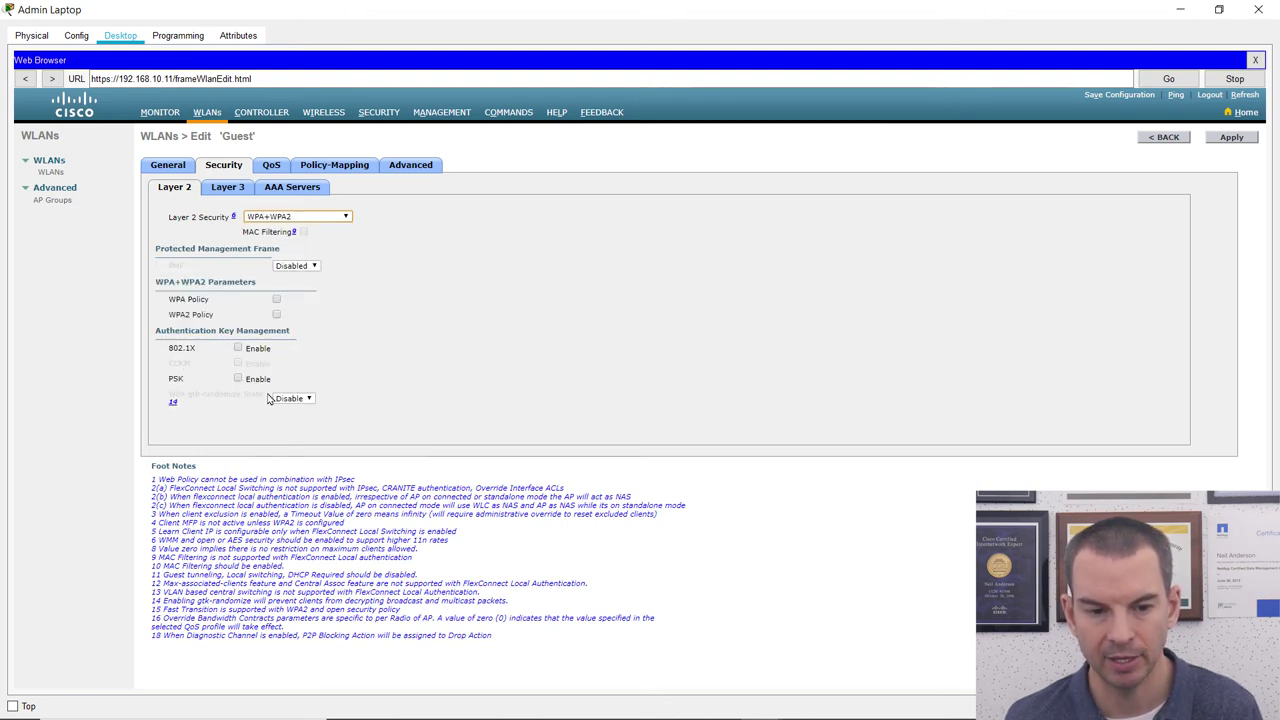
{"action": "left_click", "coordinate": [238, 379]}
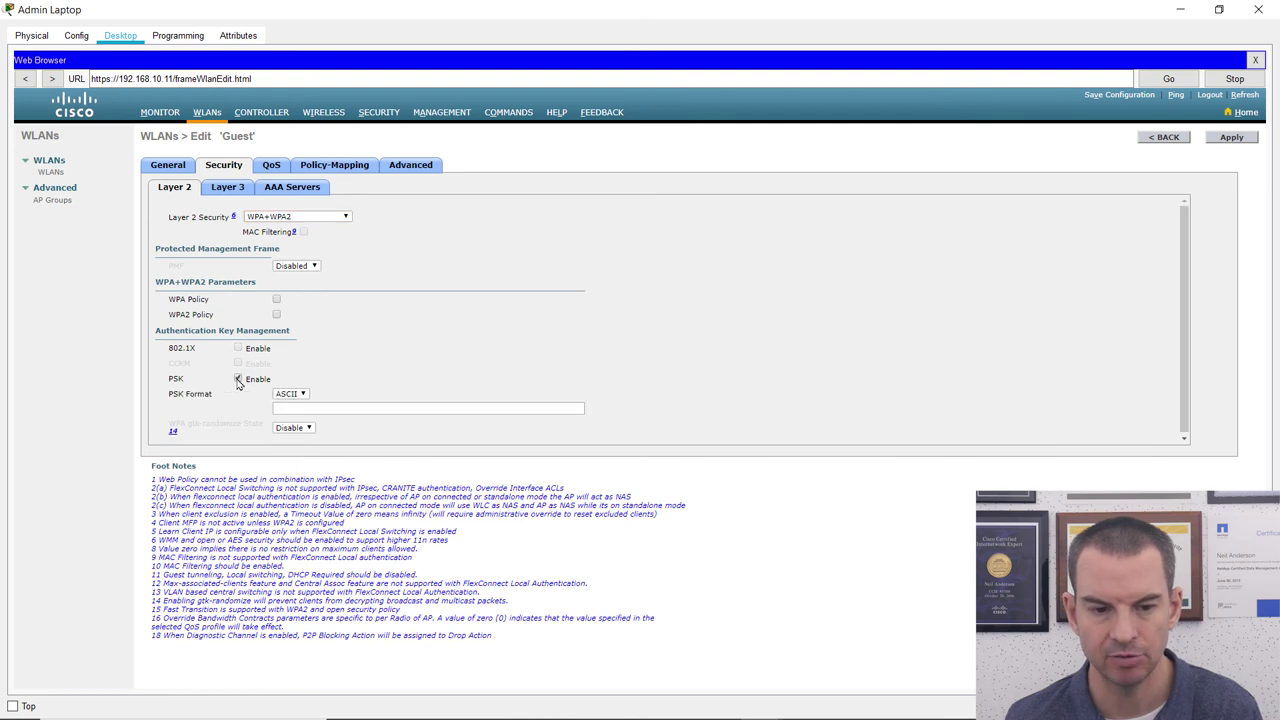
{"action": "left_click", "coordinate": [296, 410]}
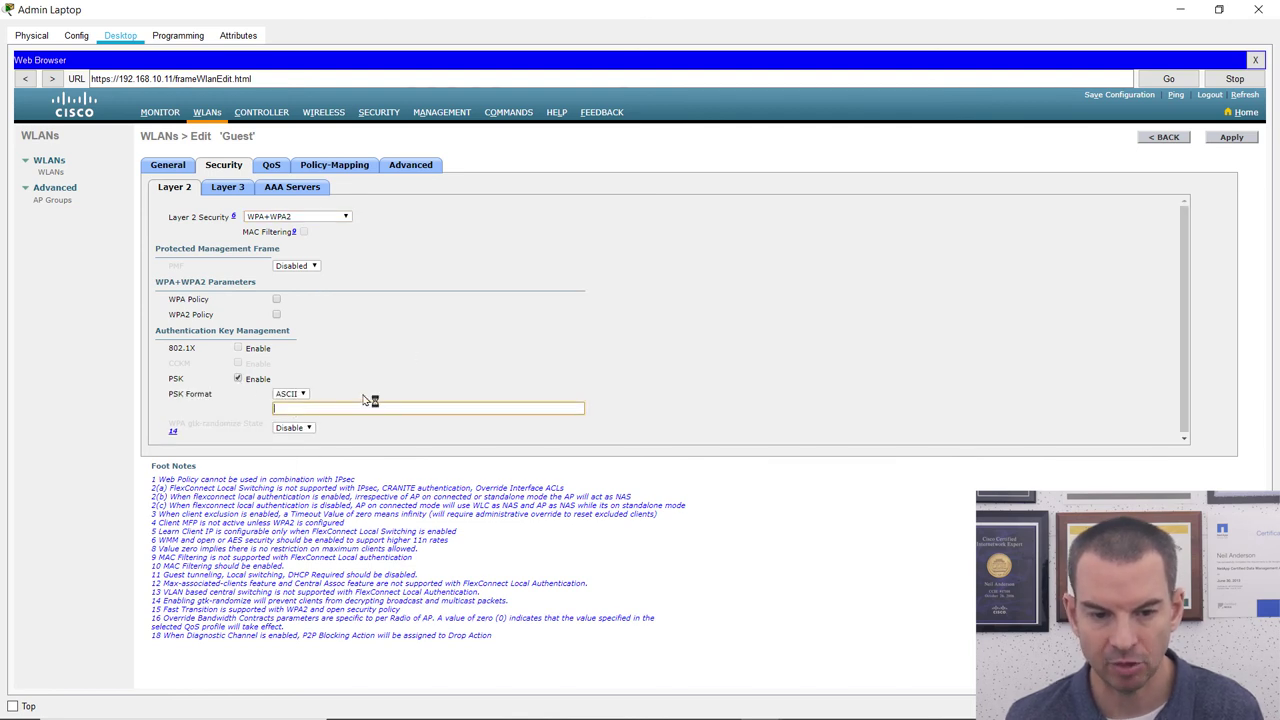
{"action": "type", "text": "cisco"}
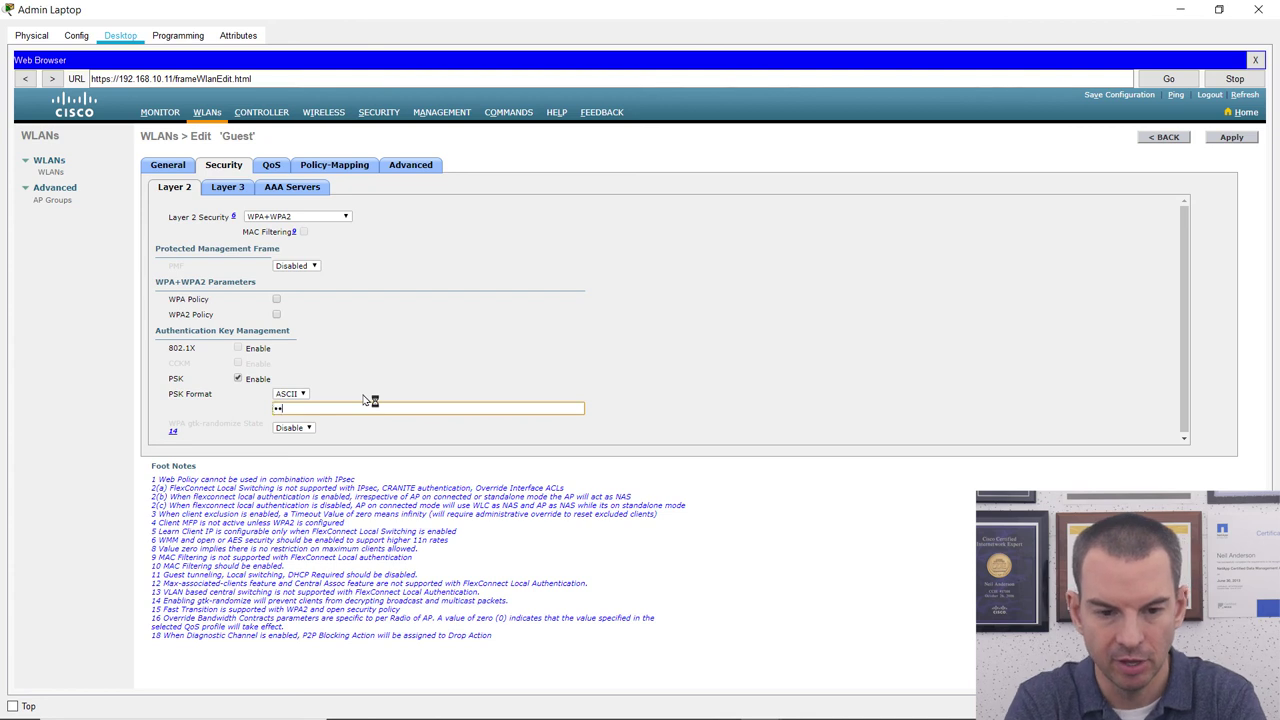
{"action": "type", "text": "123"}
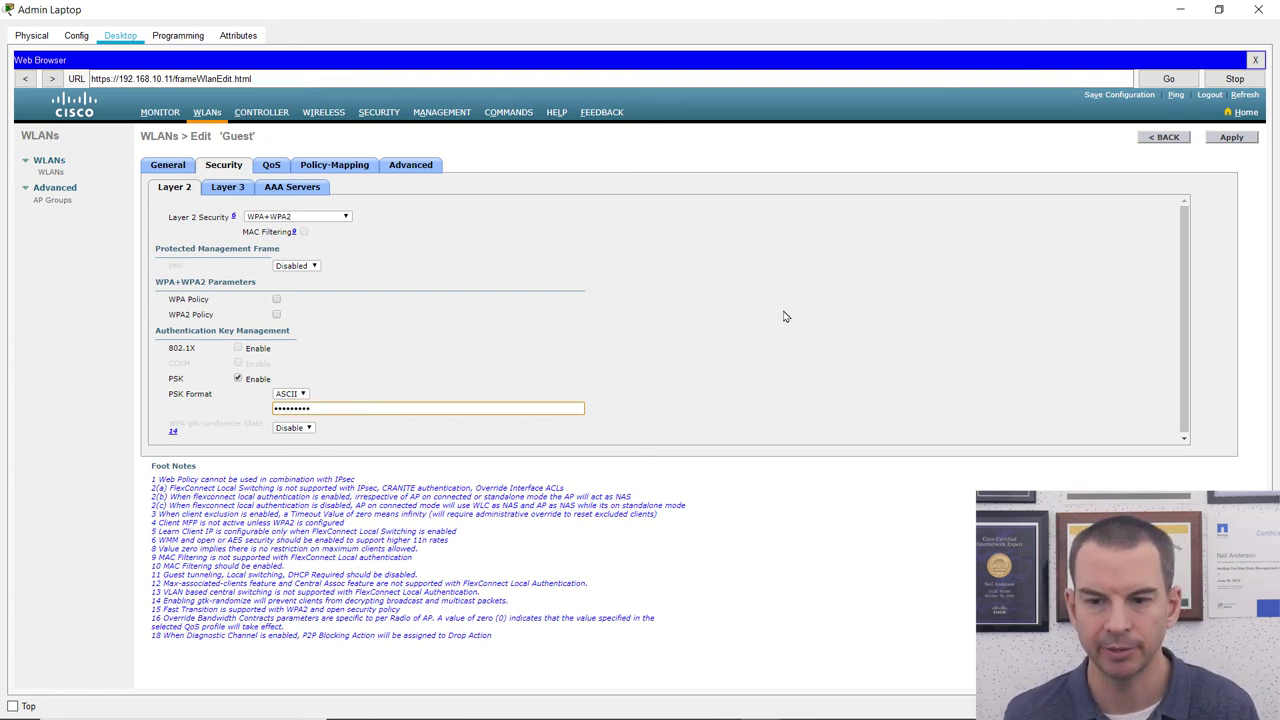
Acknowledge the WPA policy warning and enable the WPA2 policy for the Guest WLAN.
{"action": "left_click", "coordinate": [1233, 138]}
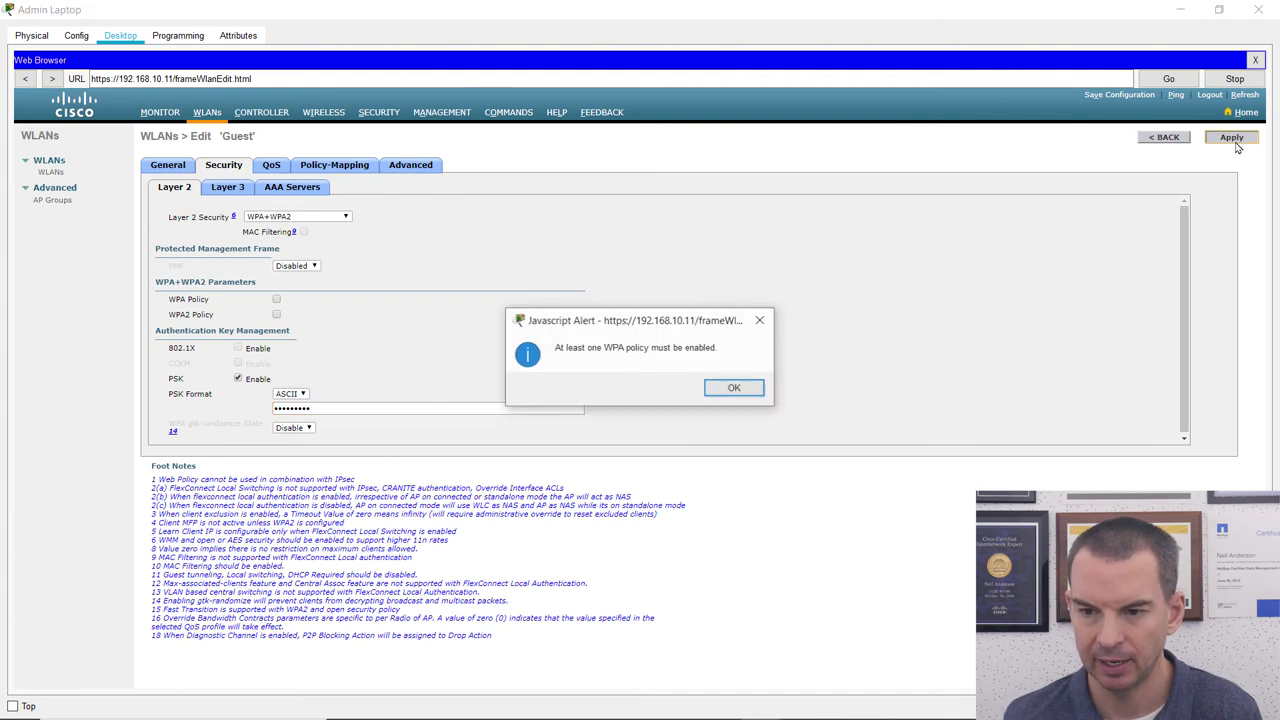
{"action": "left_click", "coordinate": [745, 391]}
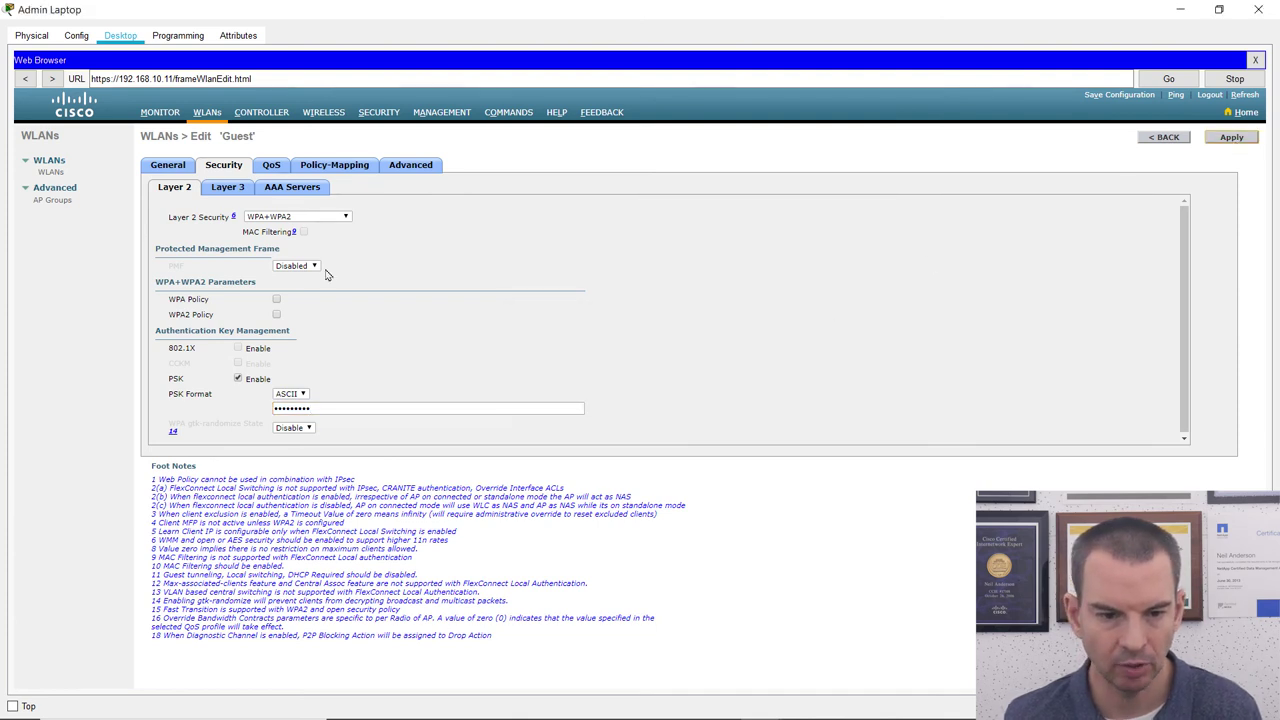
{"action": "left_click", "coordinate": [277, 314]}
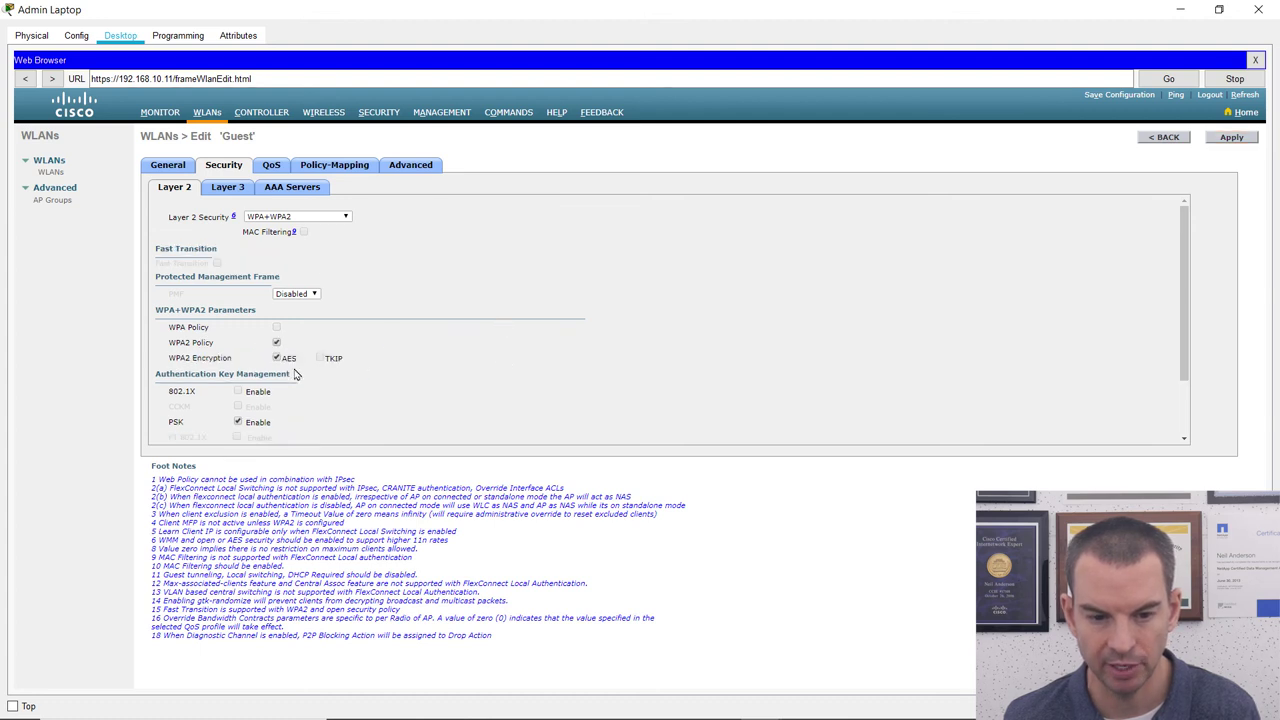
{"action": "scroll", "coordinate": [471, 366], "scroll_direction": "down", "scroll_amount": 2}
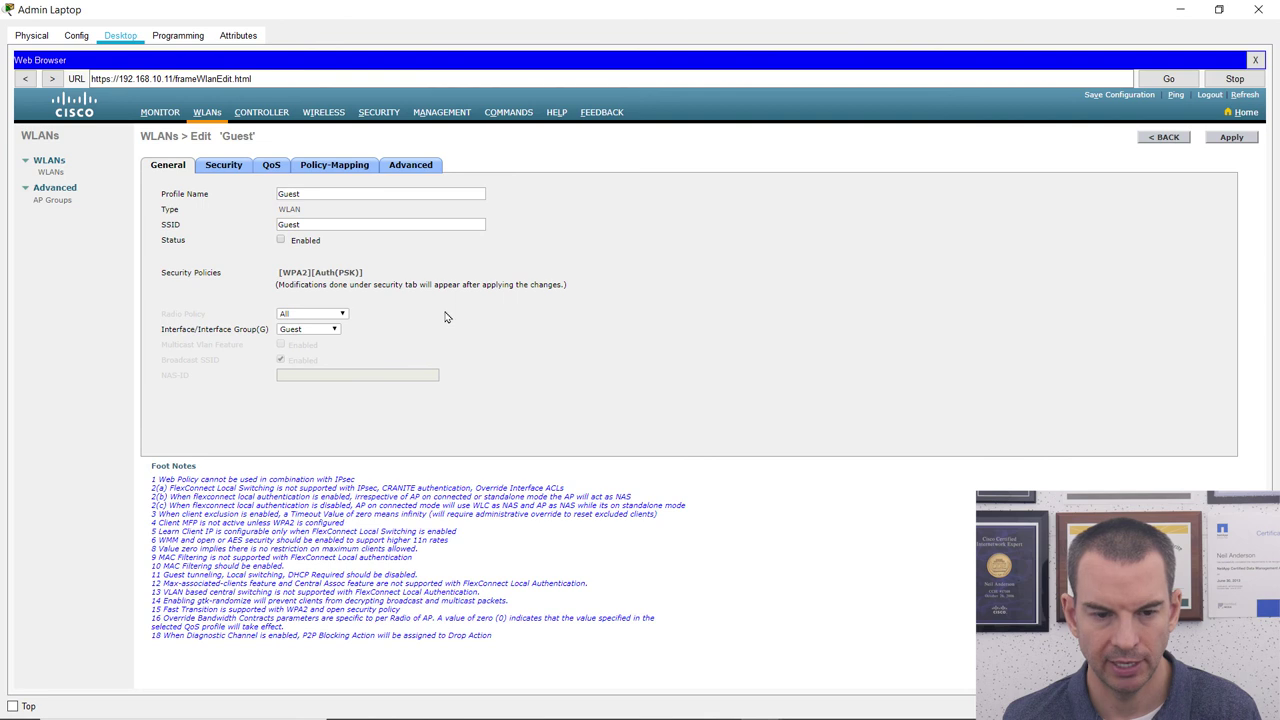
Enable the Guest WLAN, apply it, and go back to the WLANs list.
{"action": "left_click", "coordinate": [281, 243]}
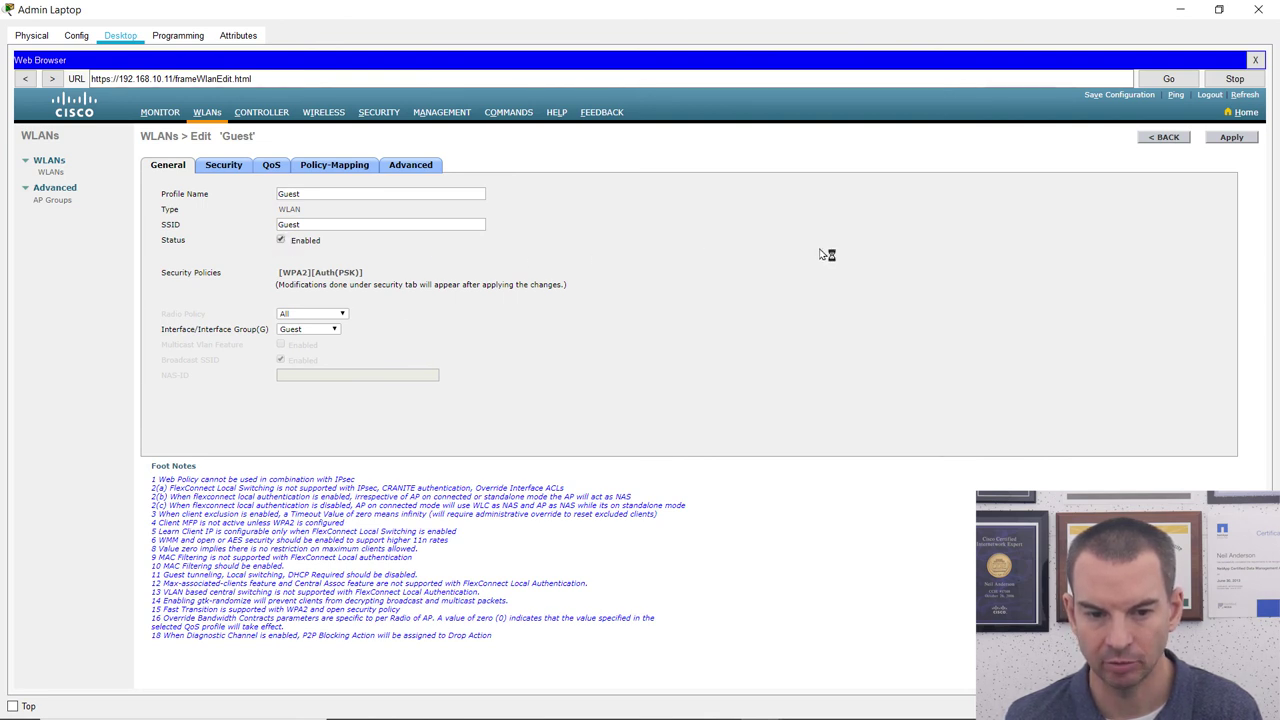
{"action": "left_click", "coordinate": [1231, 137]}
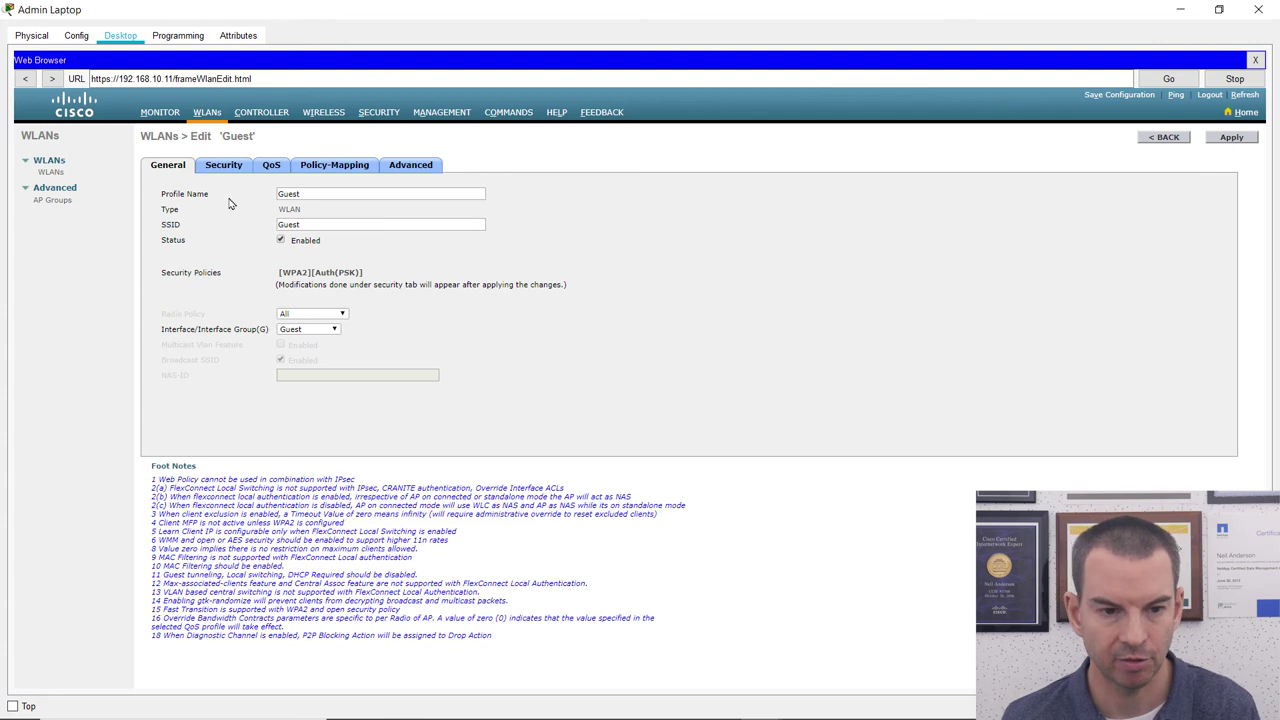
{"action": "left_click", "coordinate": [207, 113]}
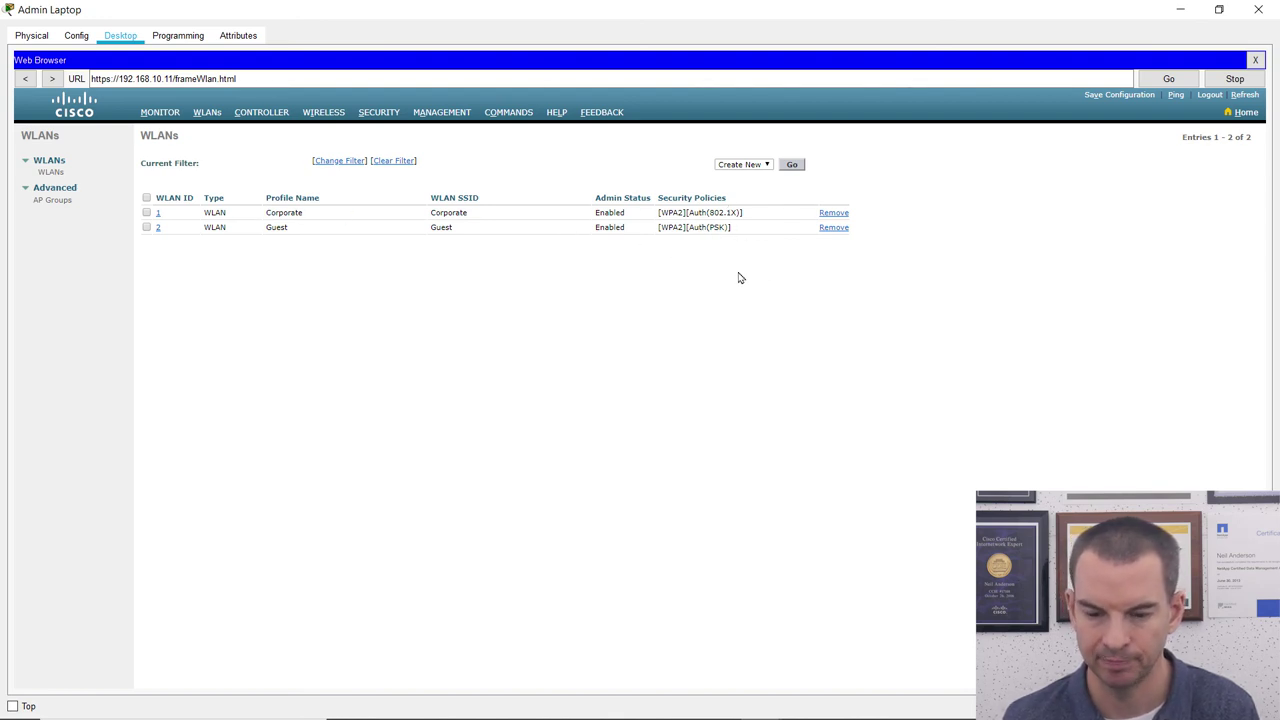
From the topology, open the Corporate 1 laptop's Config page in a maximized window.
{"action": "left_click", "coordinate": [762, 703]}
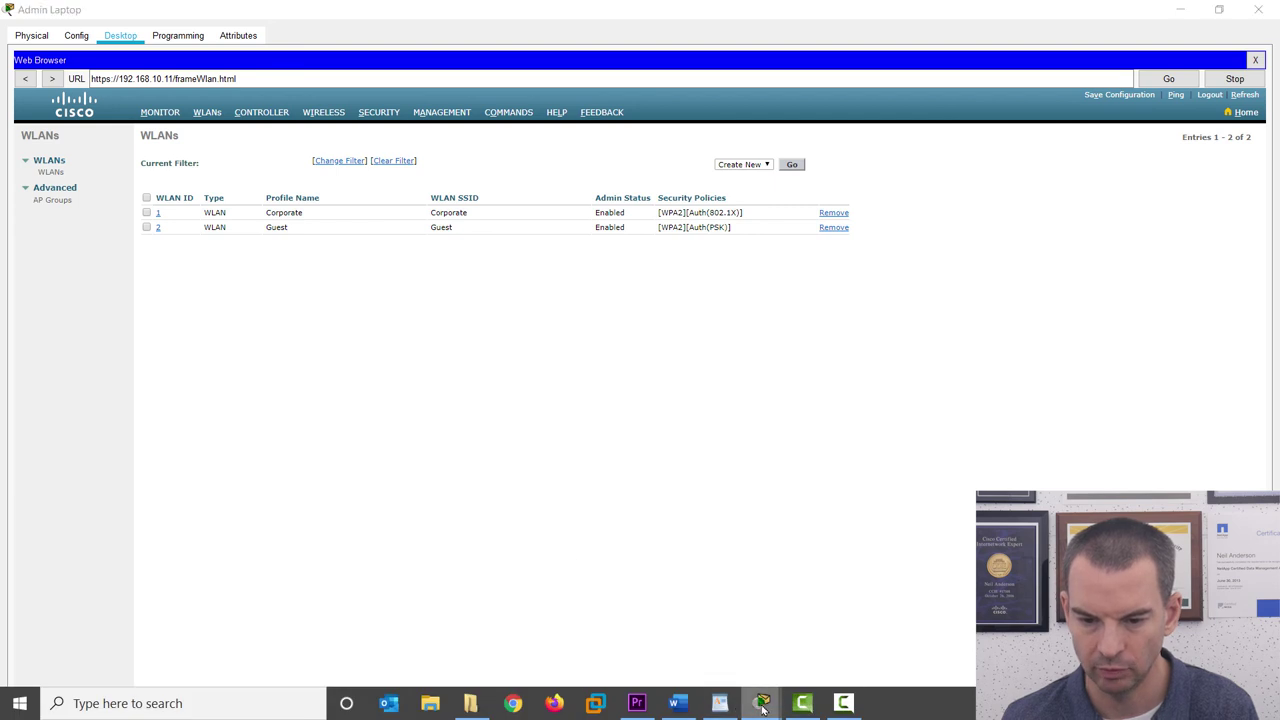
{"action": "left_click", "coordinate": [709, 660]}
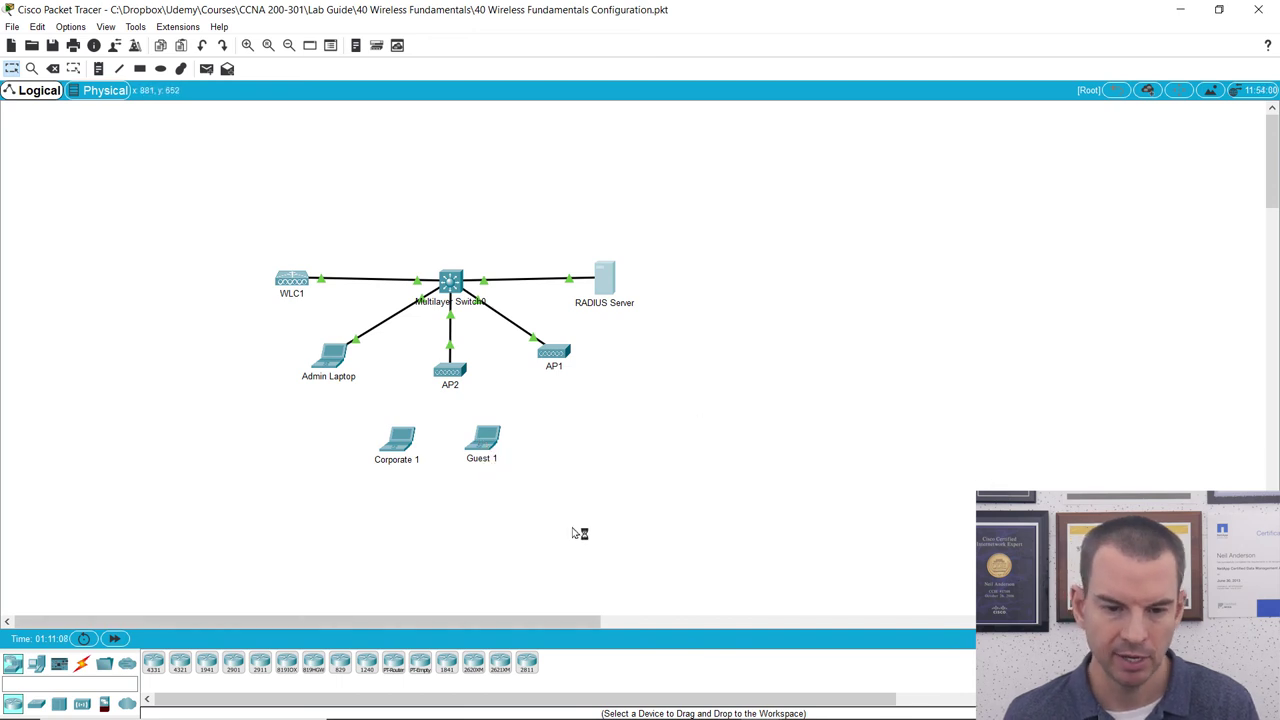
{"action": "left_click", "coordinate": [405, 460]}
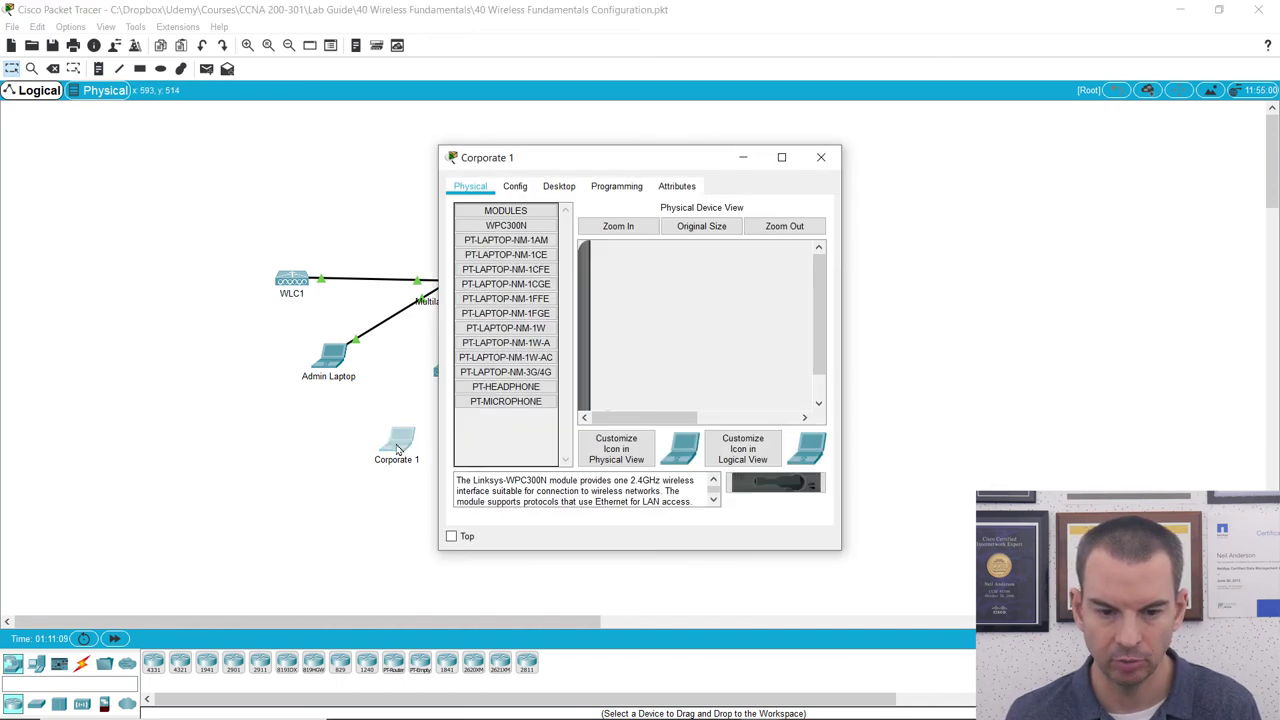
{"action": "left_click", "coordinate": [523, 189]}
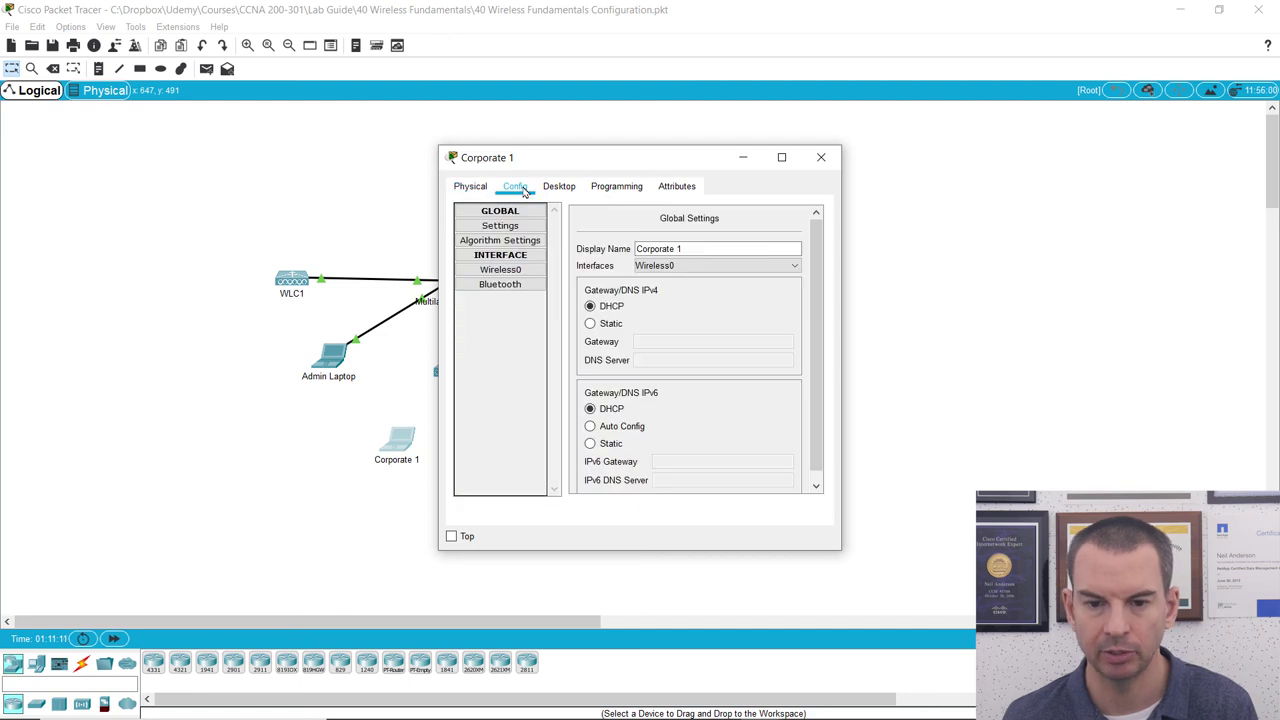
{"action": "left_click", "coordinate": [781, 157]}
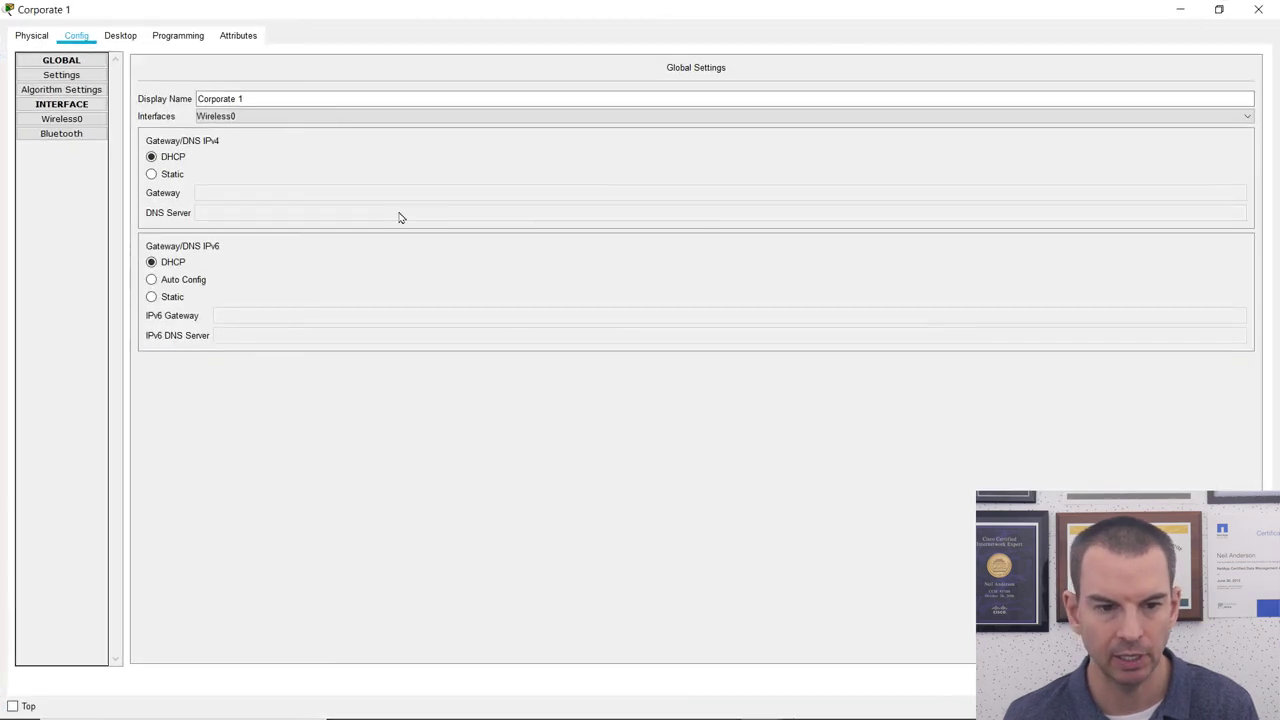
Set Corporate 1's Wireless0 SSID to Corporate and select WPA2 authentication.
{"action": "left_click", "coordinate": [54, 121]}
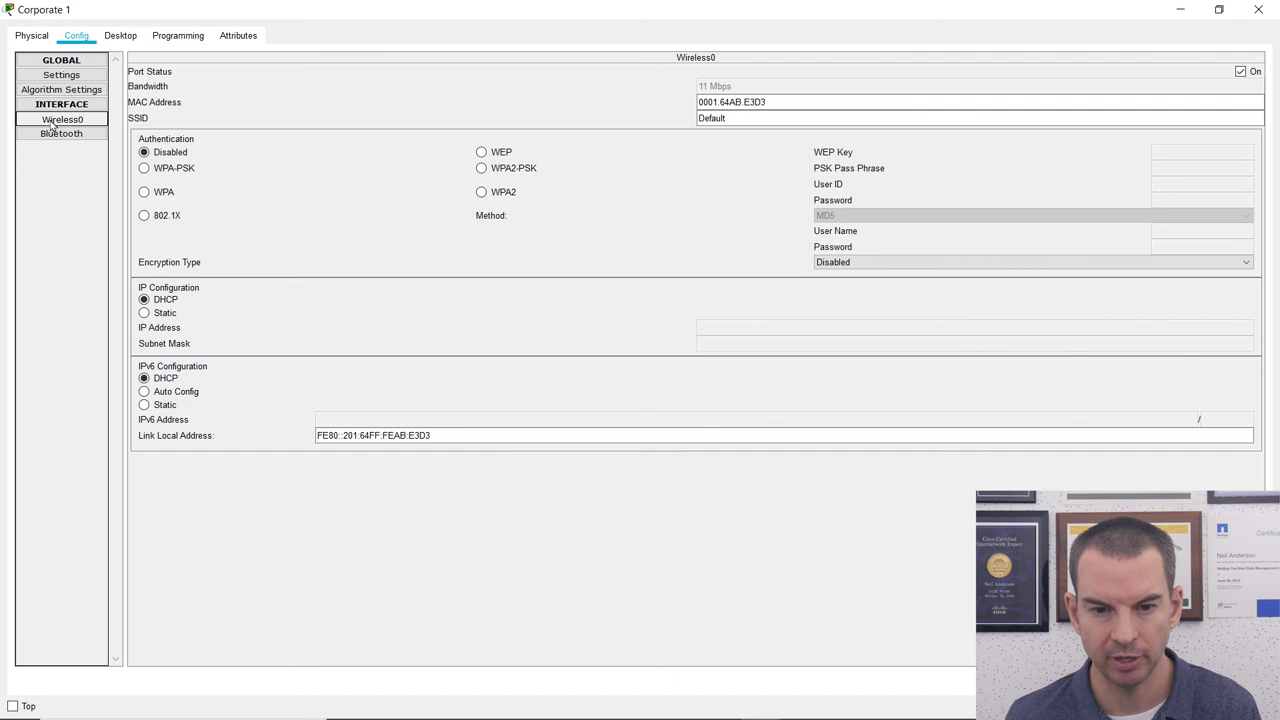
{"action": "left_click", "coordinate": [723, 118]}
{"action": "mouse_move", "coordinate": [723, 118]}
{"action": "left_mouse_down"}
{"action": "mouse_move", "coordinate": [686, 119]}
{"action": "mouse_move", "coordinate": [737, 118]}
{"action": "mouse_move", "coordinate": [698, 119]}
{"action": "left_mouse_up"}
{"action": "type", "text": "Corporate"}
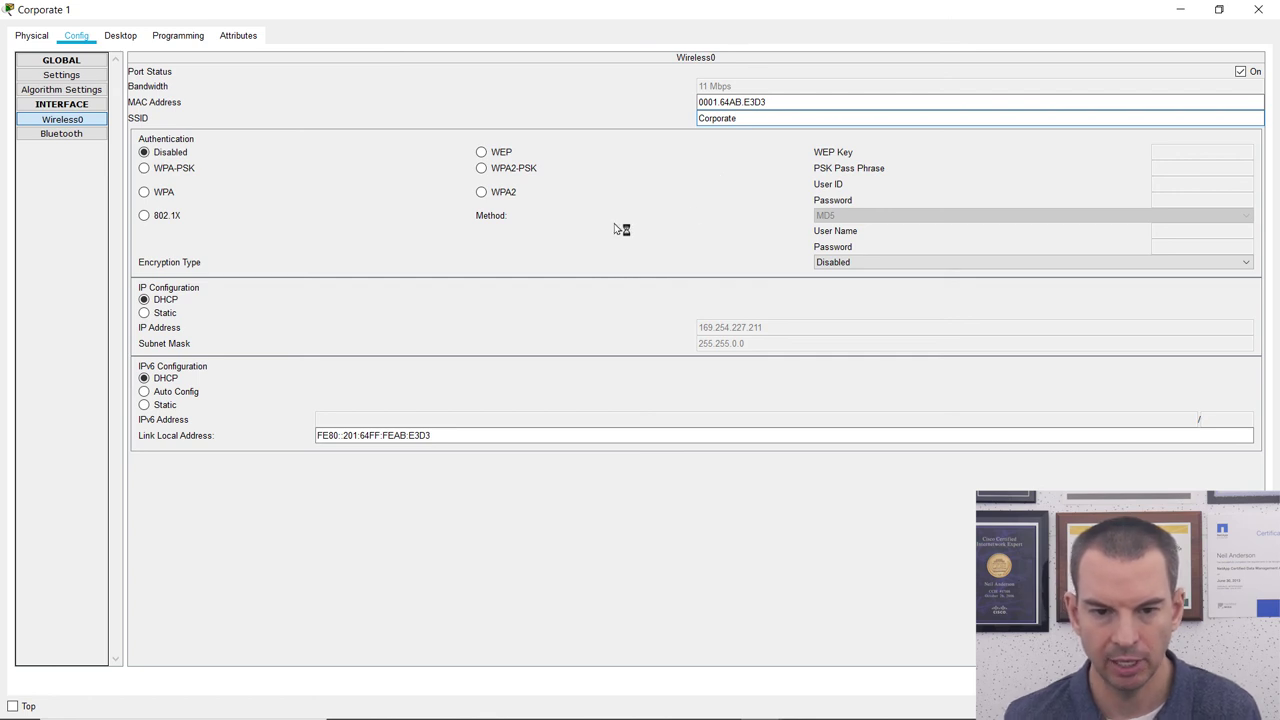
{"action": "left_click", "coordinate": [483, 196]}
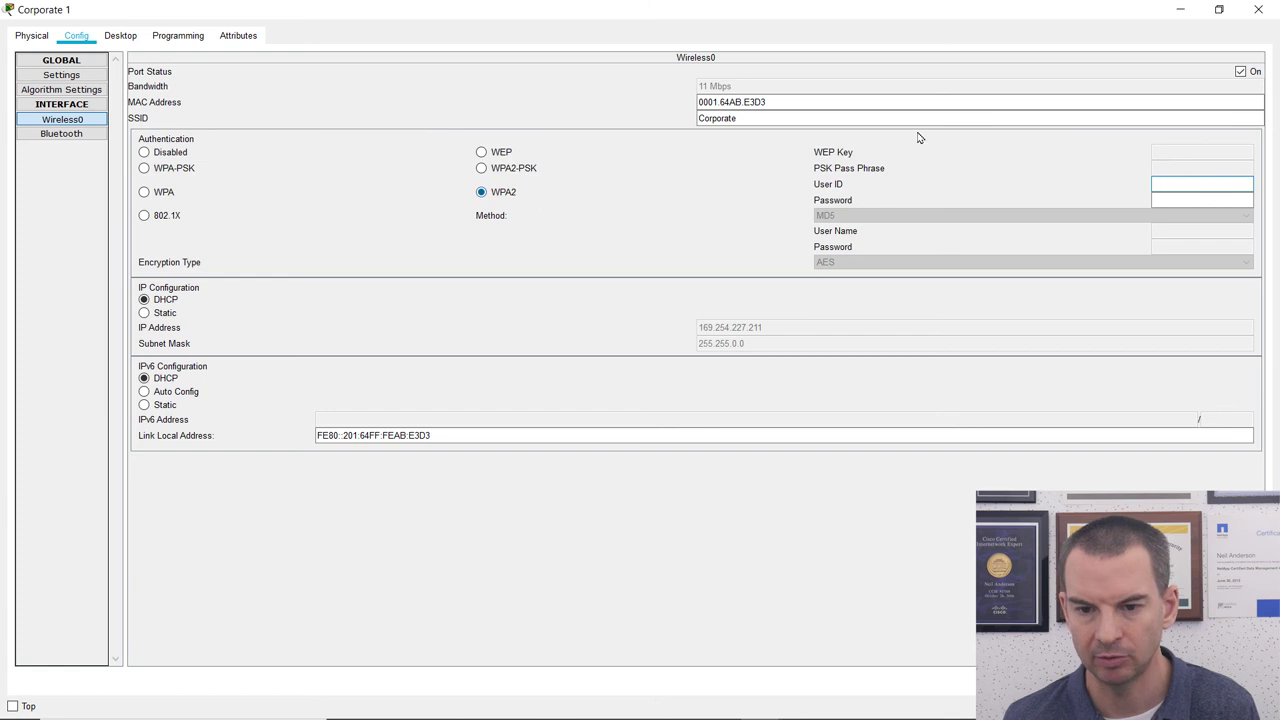
Enter the WPA2 user ID and password, then reopen Wireless0 to verify the settings.
{"action": "left_click", "coordinate": [1161, 182]}
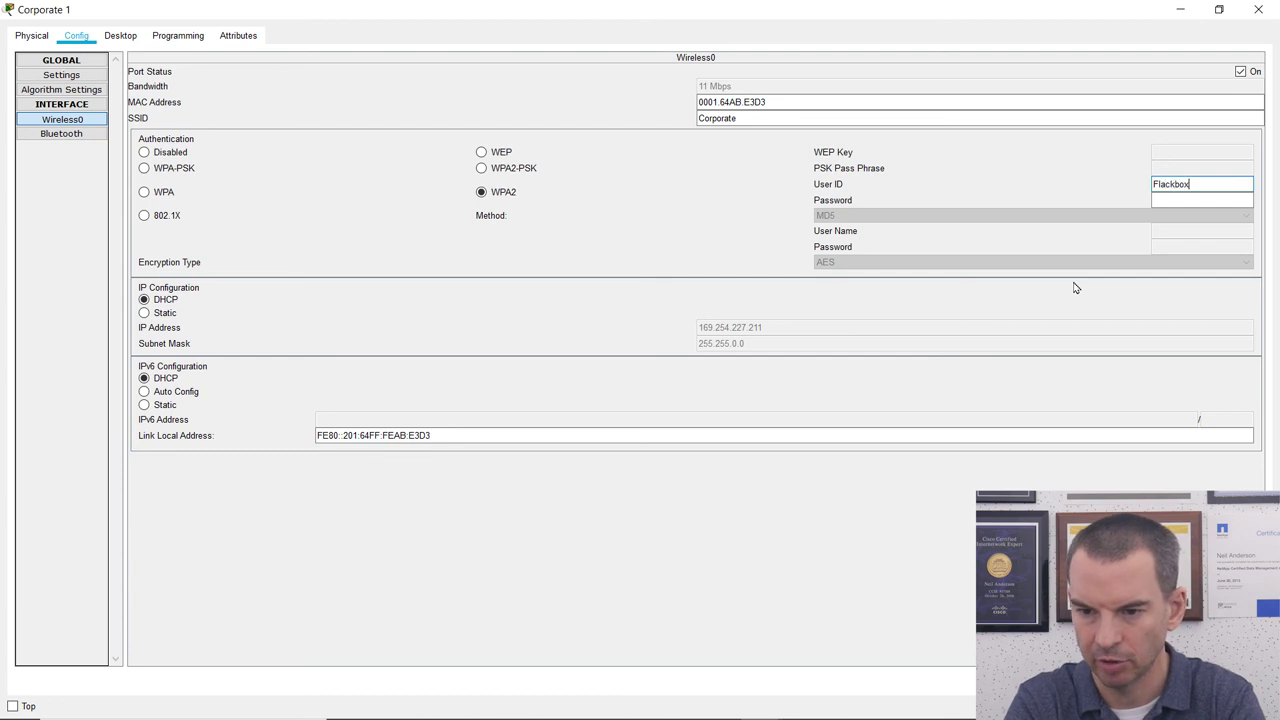
{"action": "key", "text": "Tab"}
{"action": "type", "text": "Fl"}
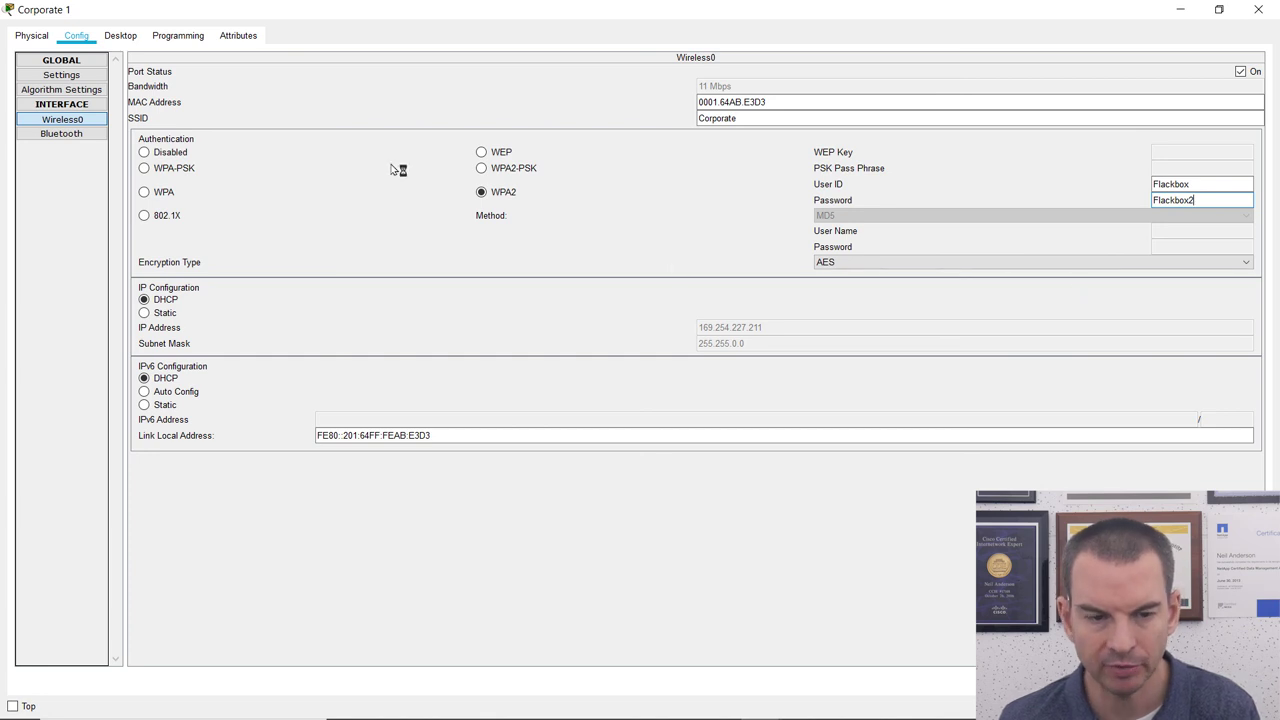
{"action": "left_click", "coordinate": [120, 36]}
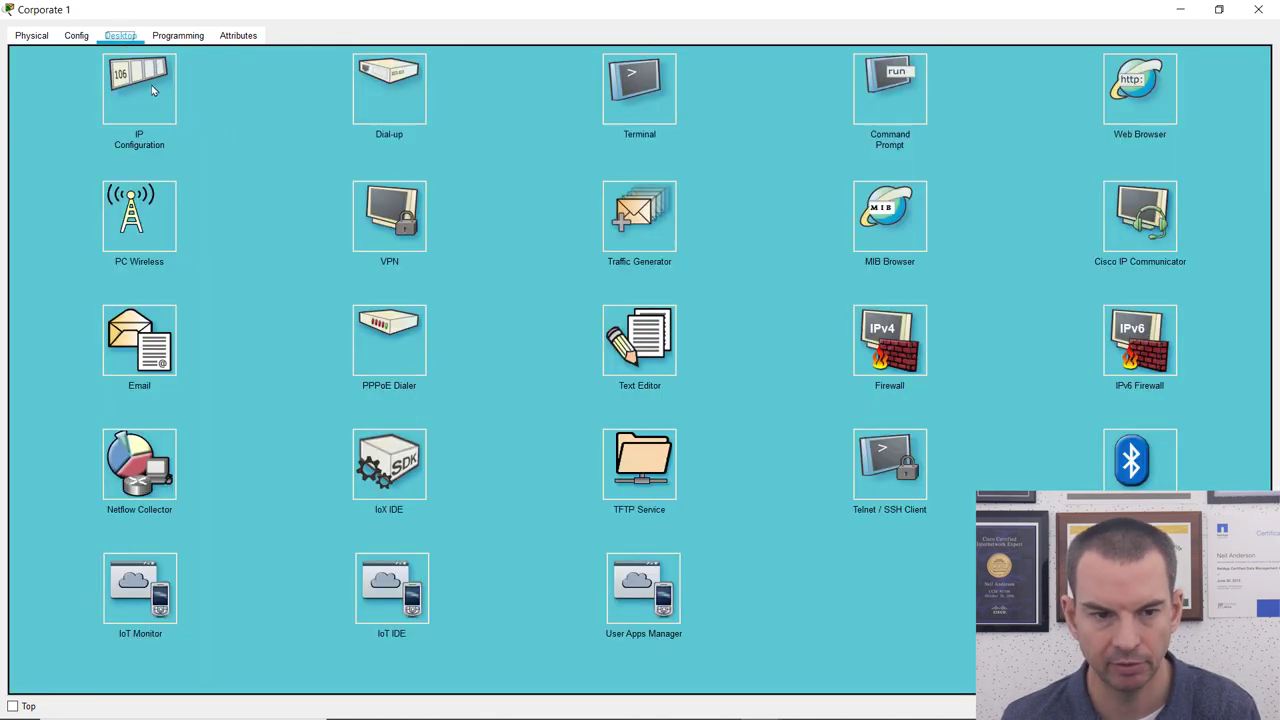
{"action": "left_click", "coordinate": [79, 43]}
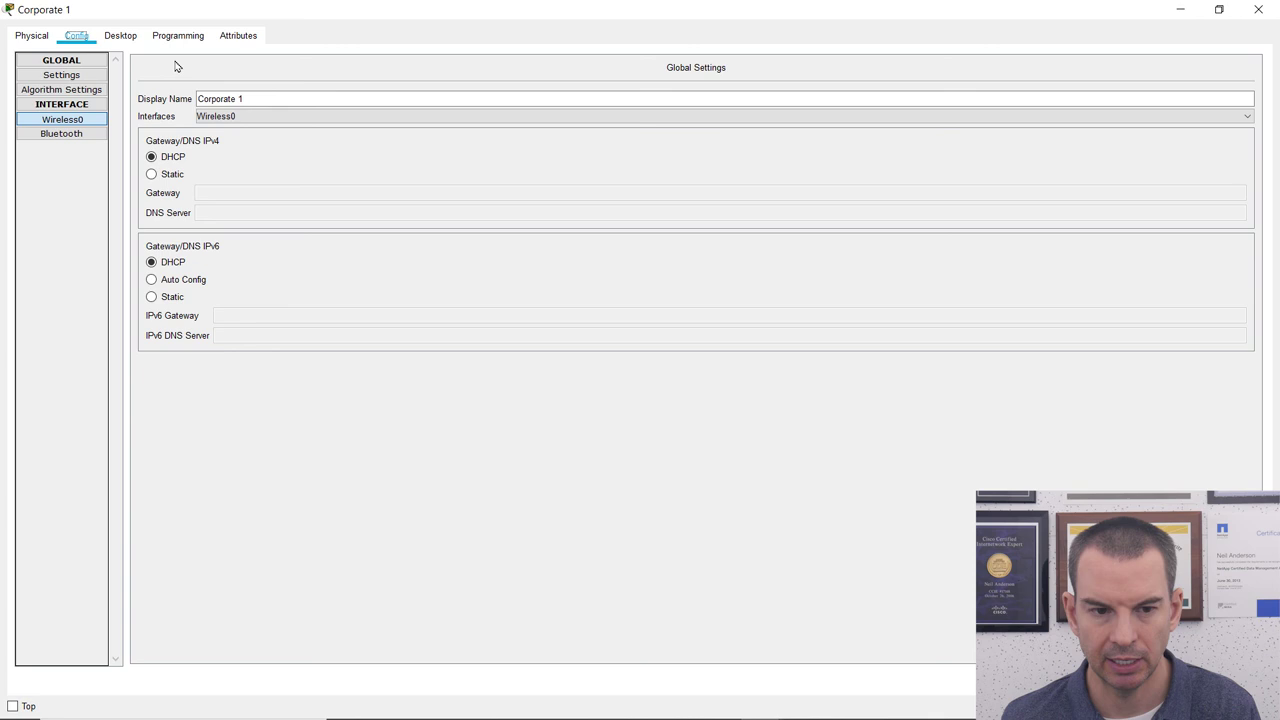
{"action": "left_click", "coordinate": [66, 120]}
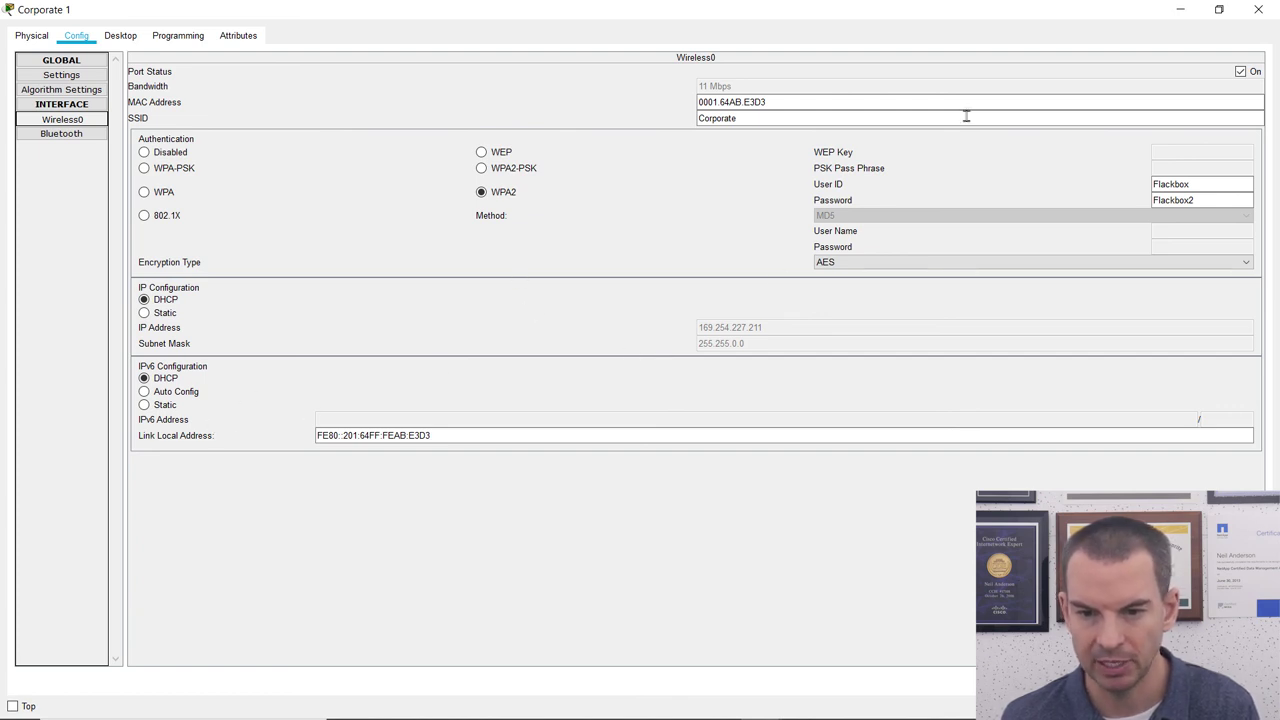
Close Corporate 1 and open Guest 1's Wireless0 settings in a maximized window.
{"action": "left_click", "coordinate": [1183, 12]}
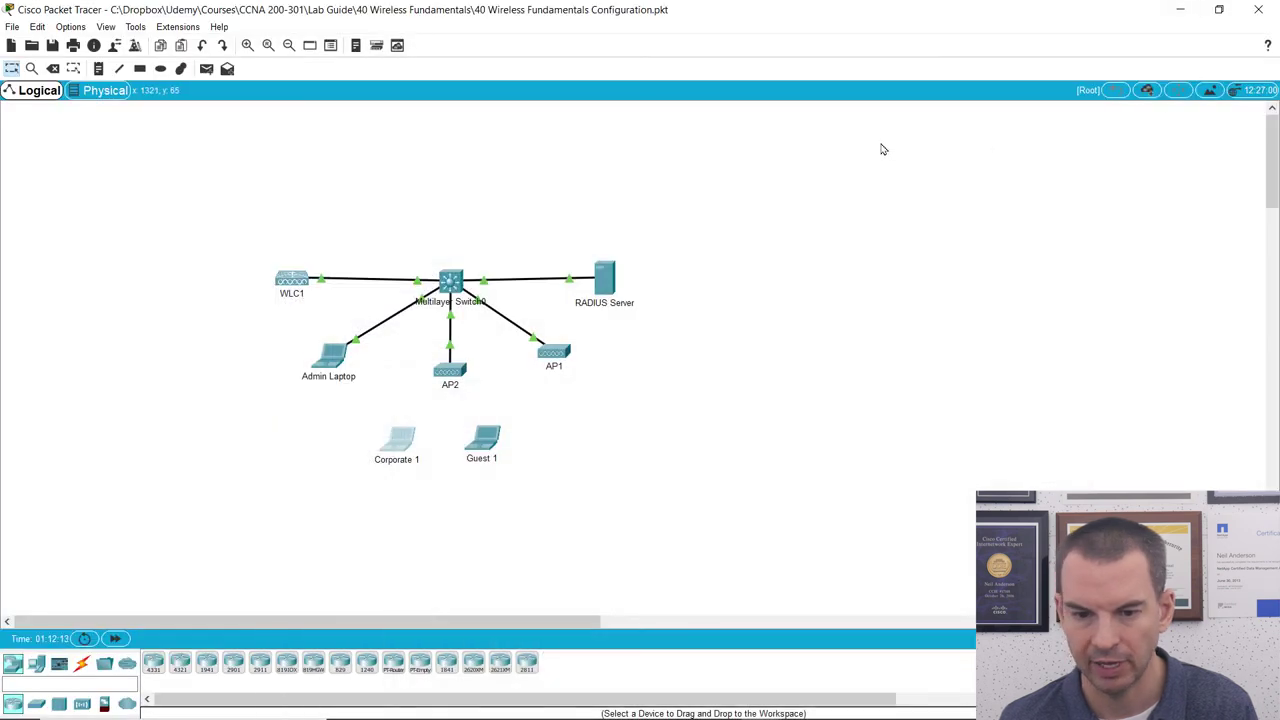
{"action": "left_click", "coordinate": [487, 440]}
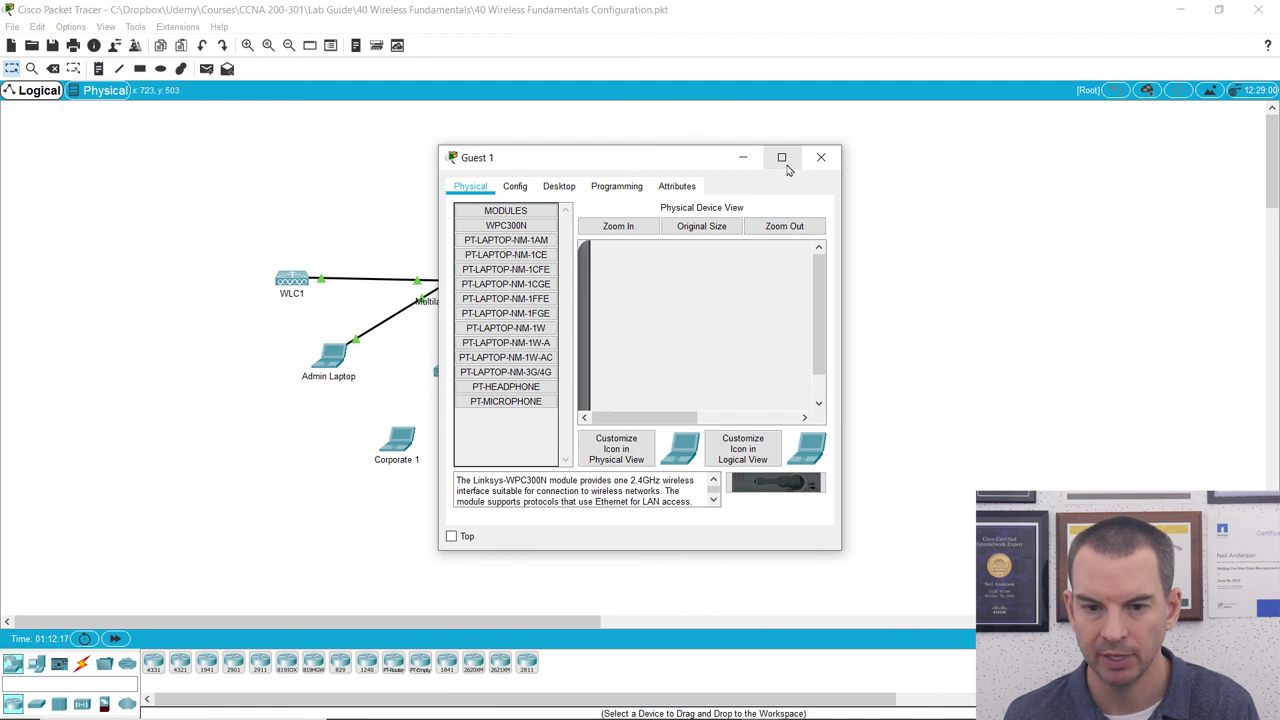
{"action": "left_click", "coordinate": [781, 157]}
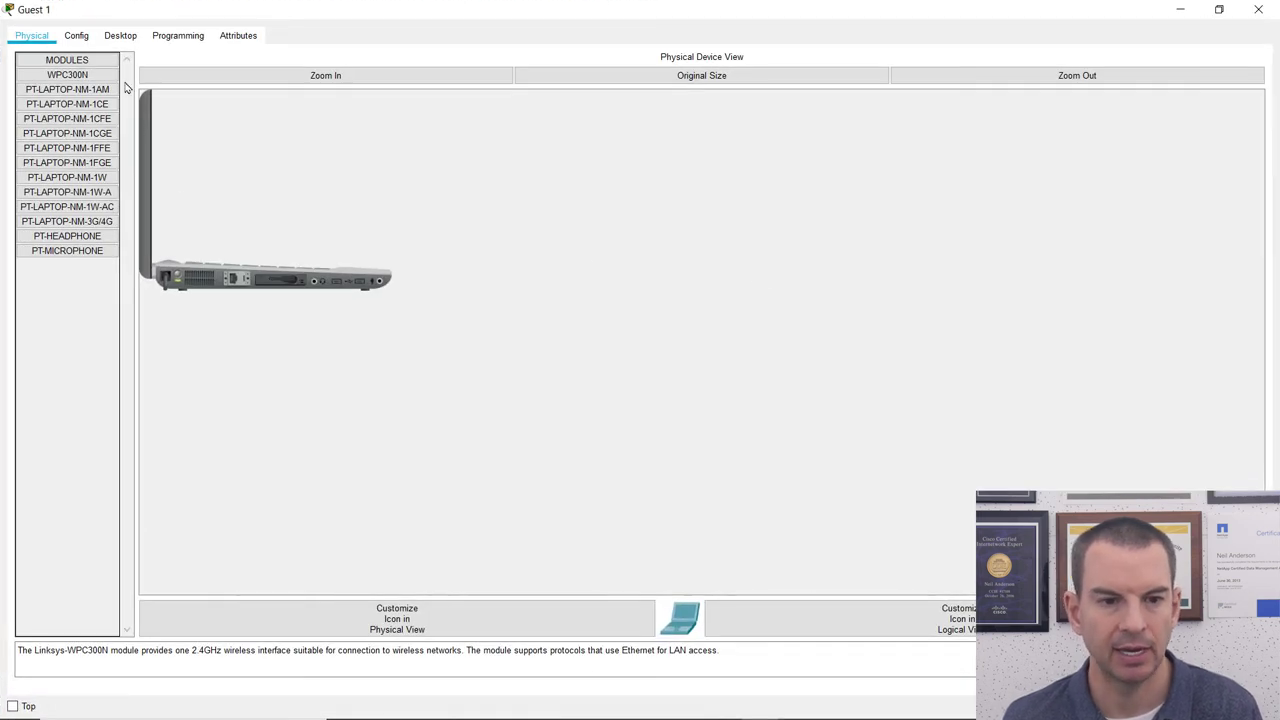
{"action": "left_click", "coordinate": [76, 35]}
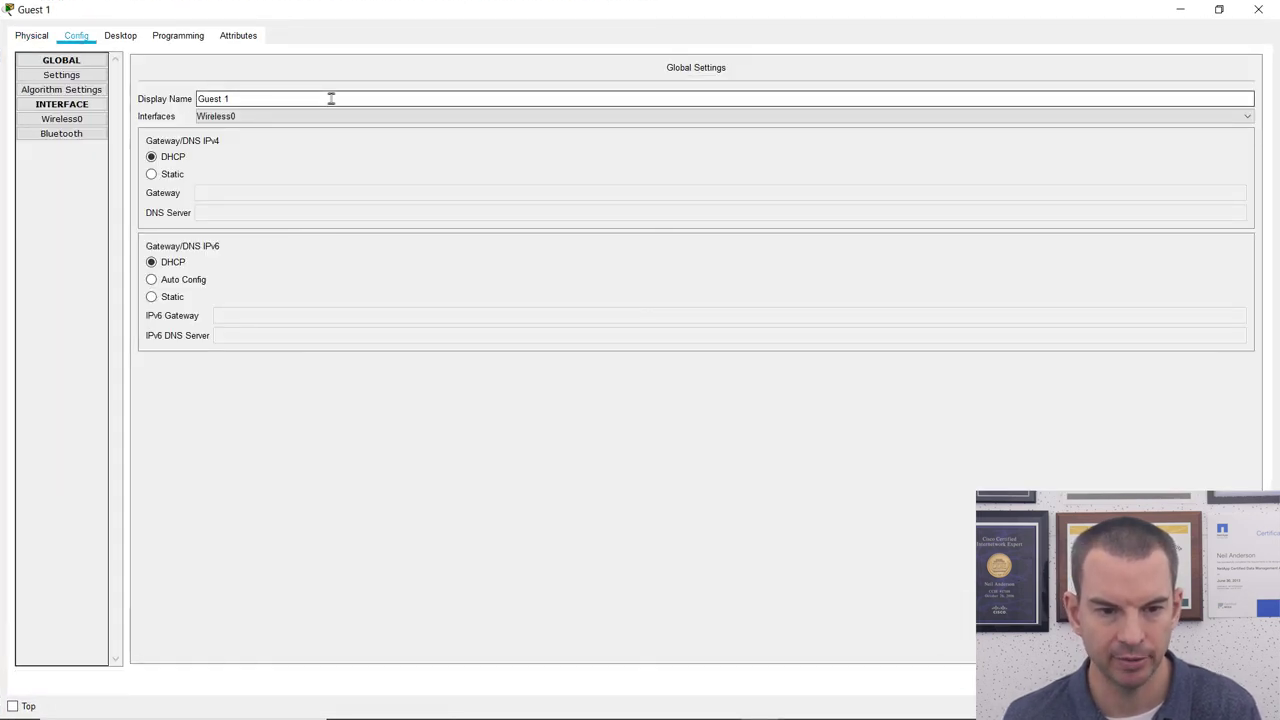
{"action": "left_click", "coordinate": [60, 122]}
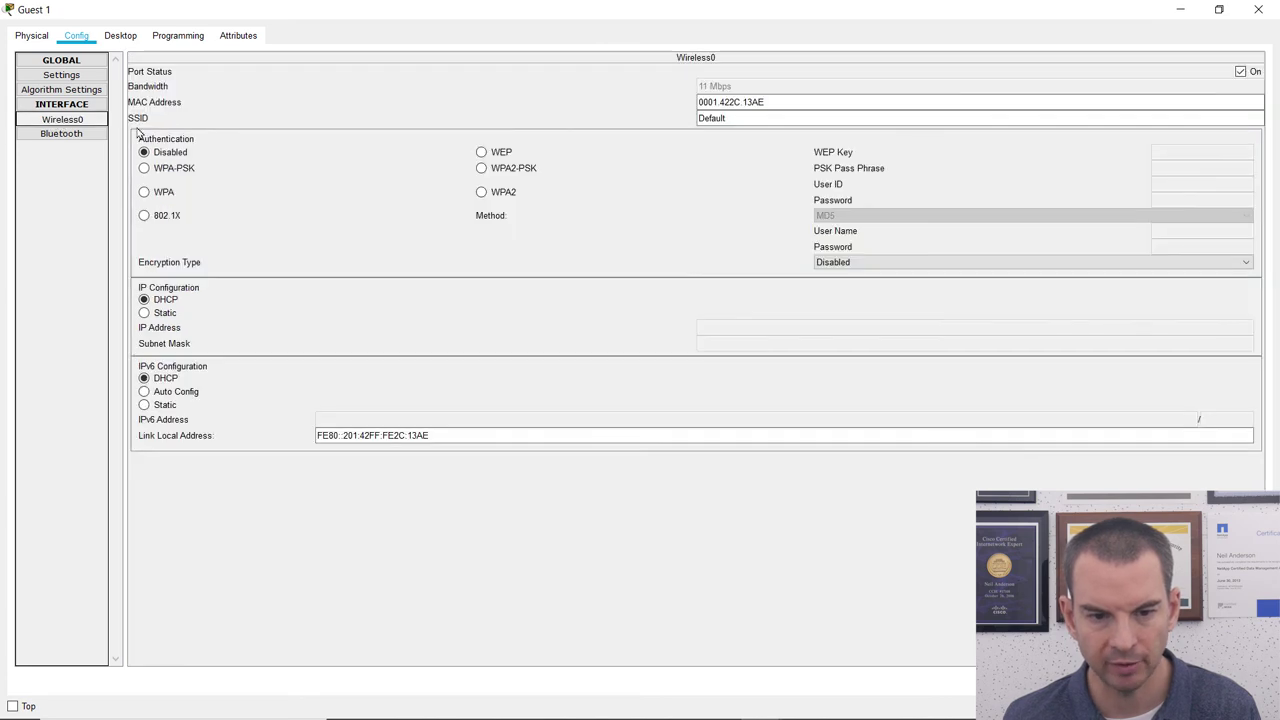
Set Guest 1's Wireless0 to SSID Guest with WPA2-PSK and the pass phrase, then recheck it.
{"action": "left_click", "coordinate": [712, 118]}
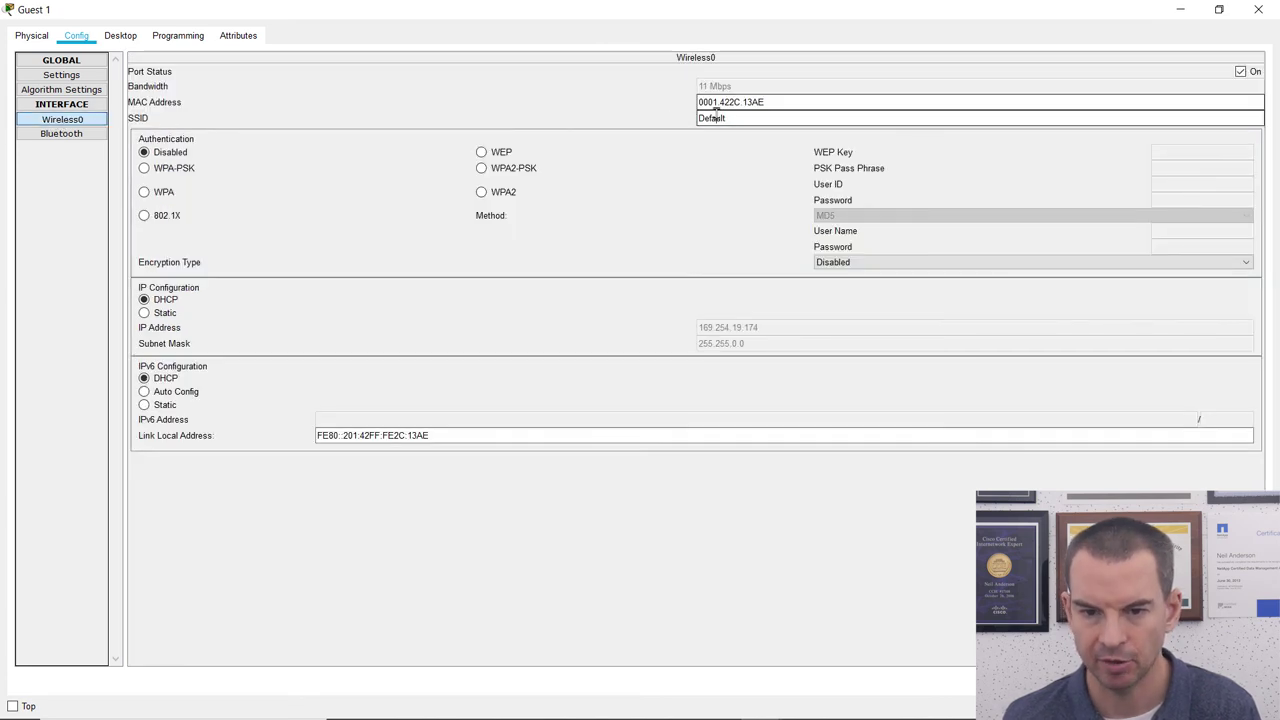
{"action": "type", "text": "Guest"}
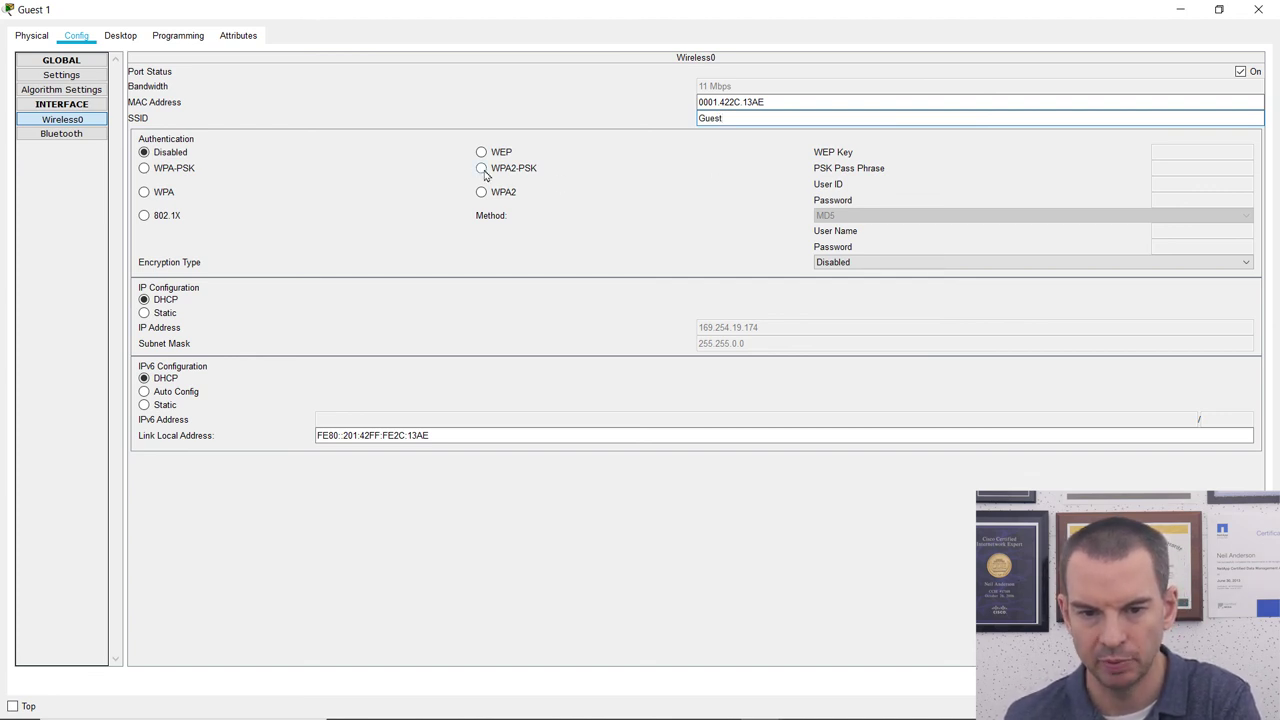
{"action": "left_click", "coordinate": [482, 168]}
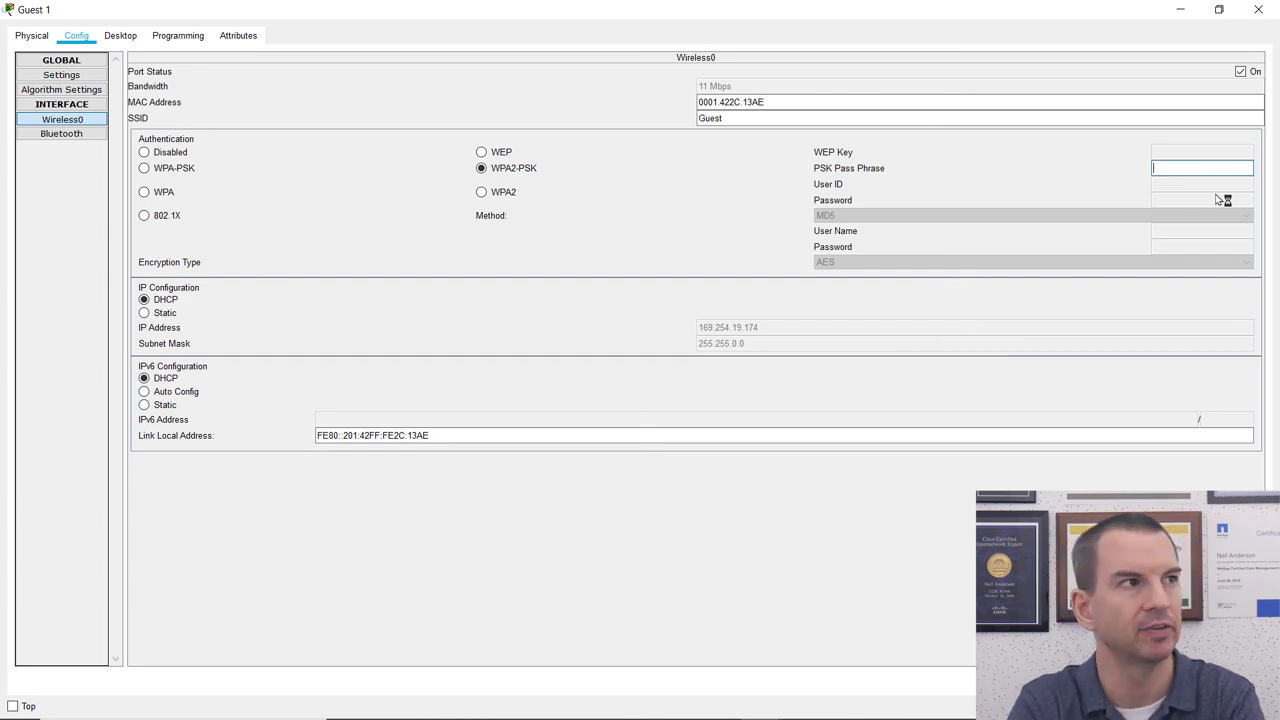
{"action": "type", "text": "Flackbox"}
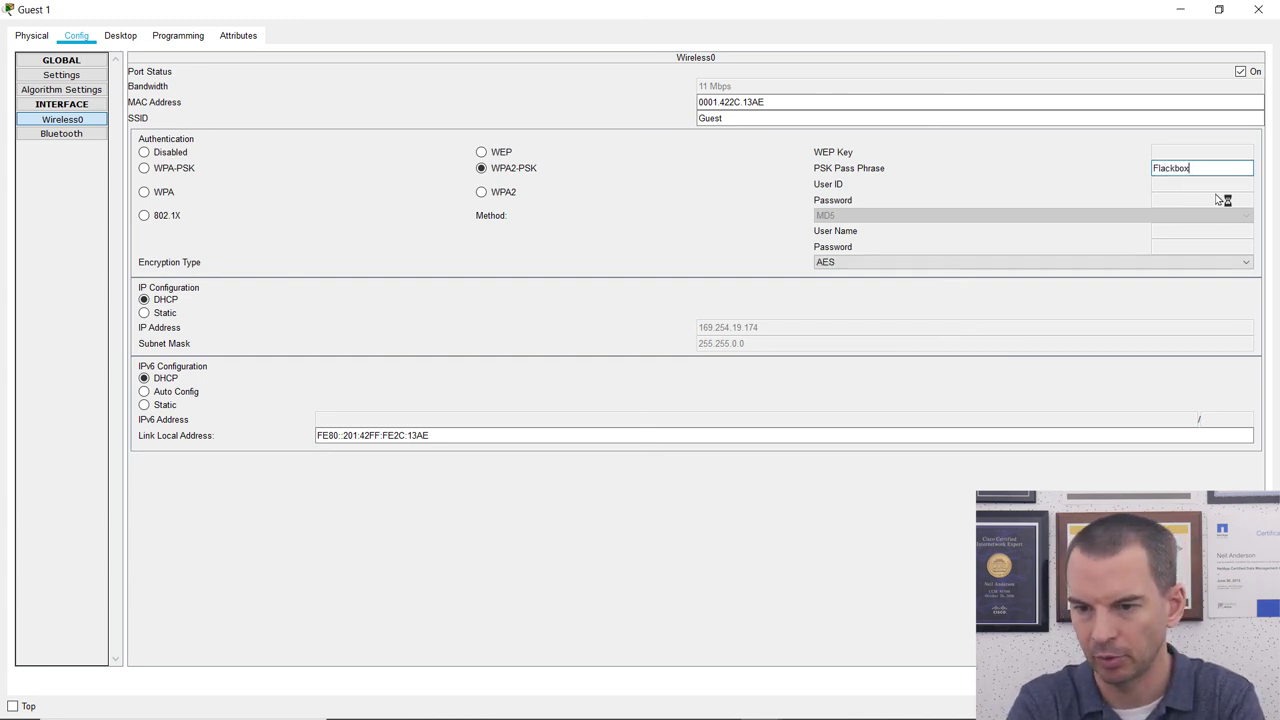
{"action": "type", "text": "3"}
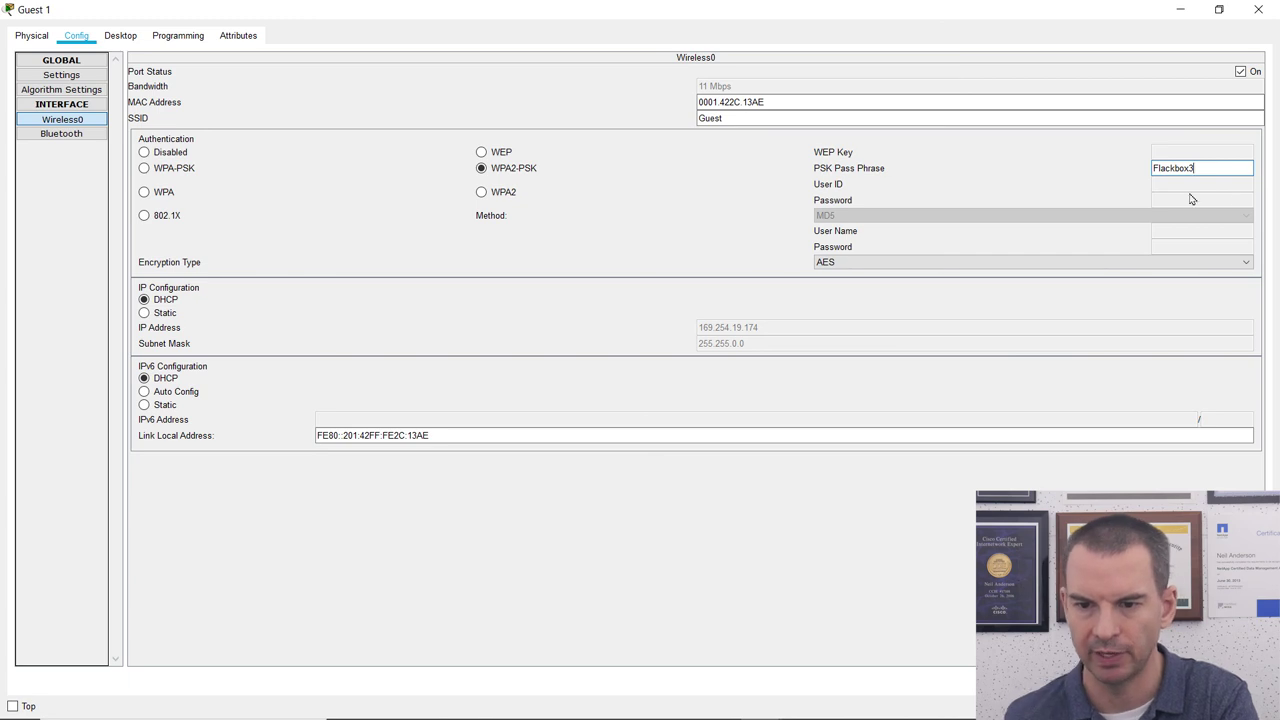
{"action": "left_click", "coordinate": [124, 38]}
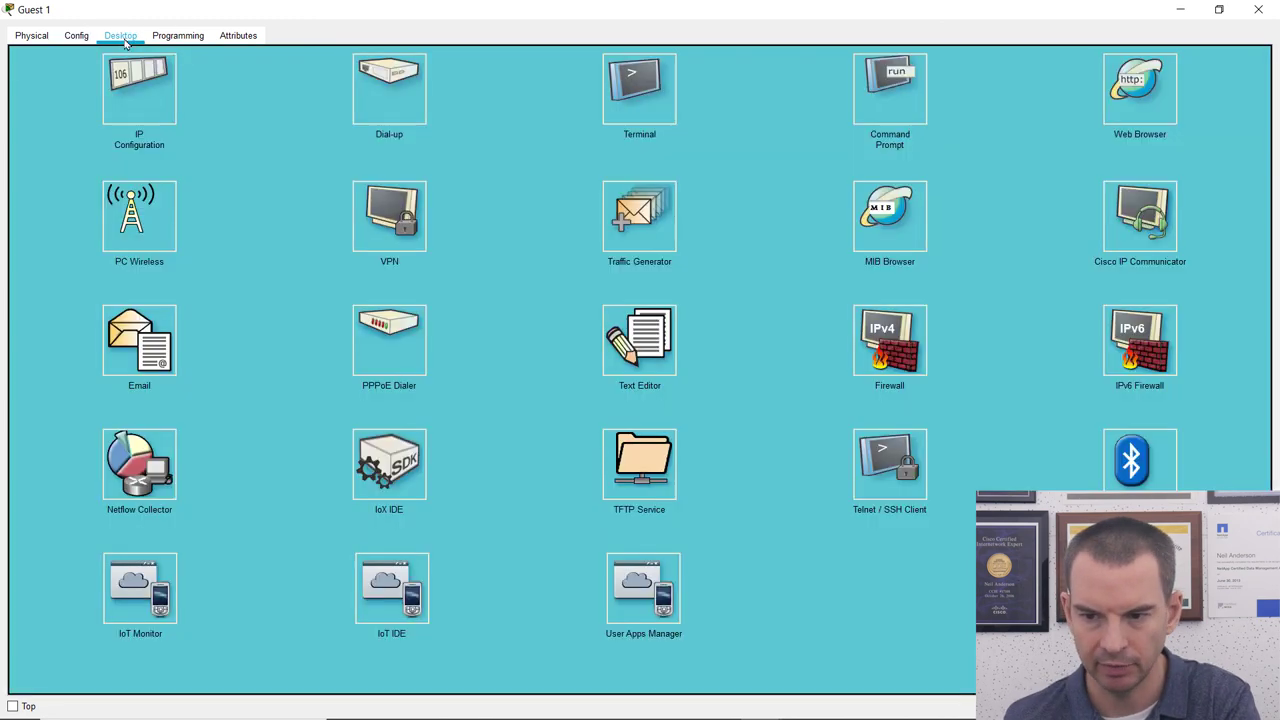
{"action": "left_click", "coordinate": [76, 36]}
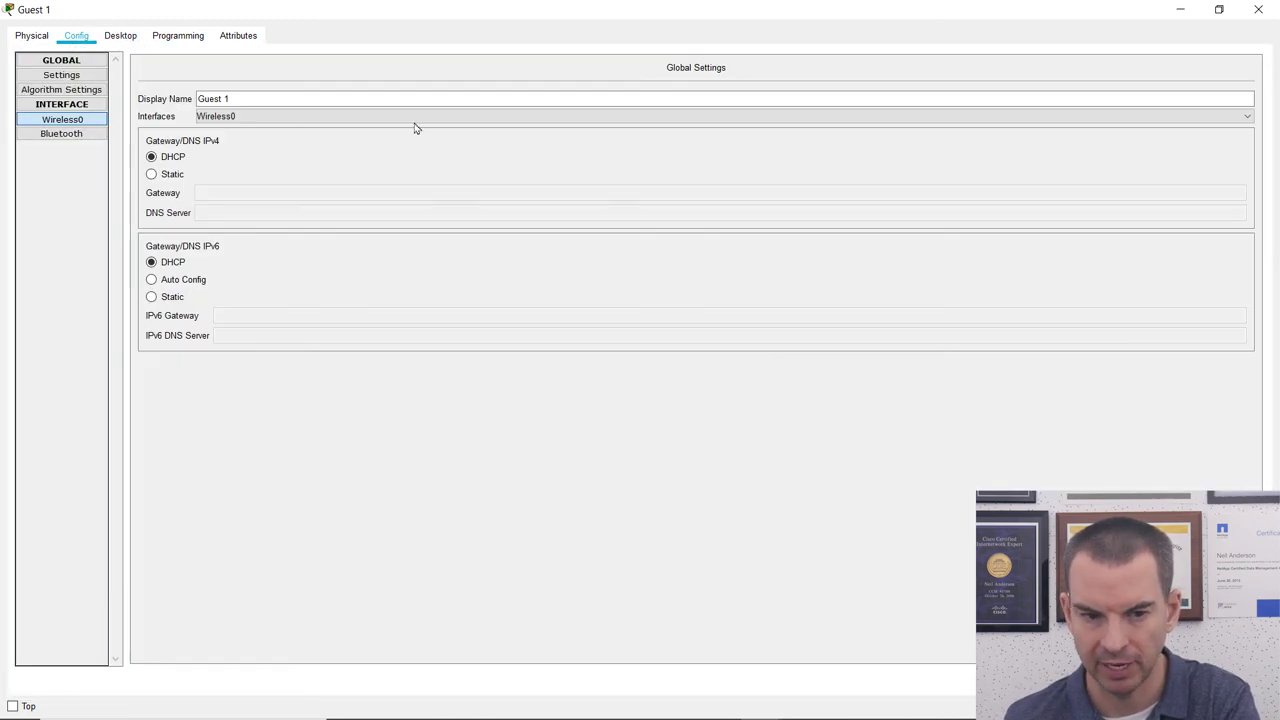
{"action": "left_click", "coordinate": [93, 120]}
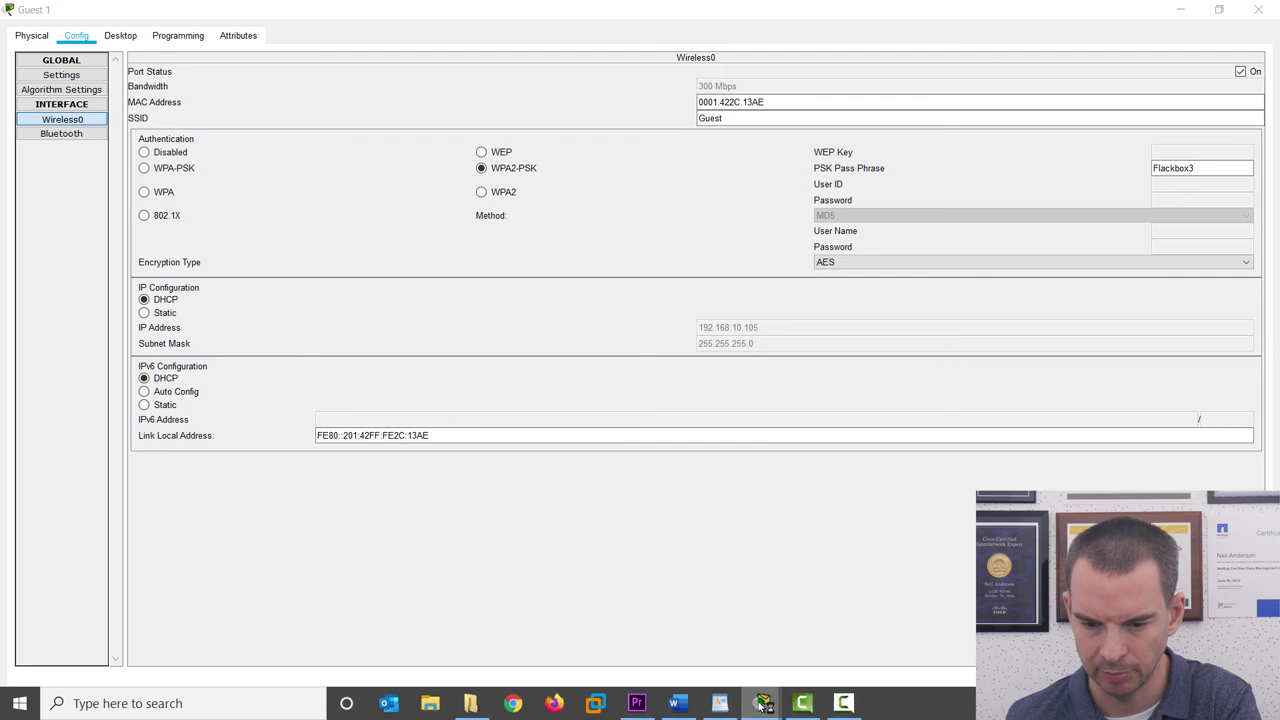
Check Corporate 1's address 192.168.10.103, minimize both laptop windows, and view Guest 1's 192.168.10.105 details.
{"action": "mouse_move", "coordinate": [780, 683]}
{"action": "left_click", "coordinate": [832, 614]}
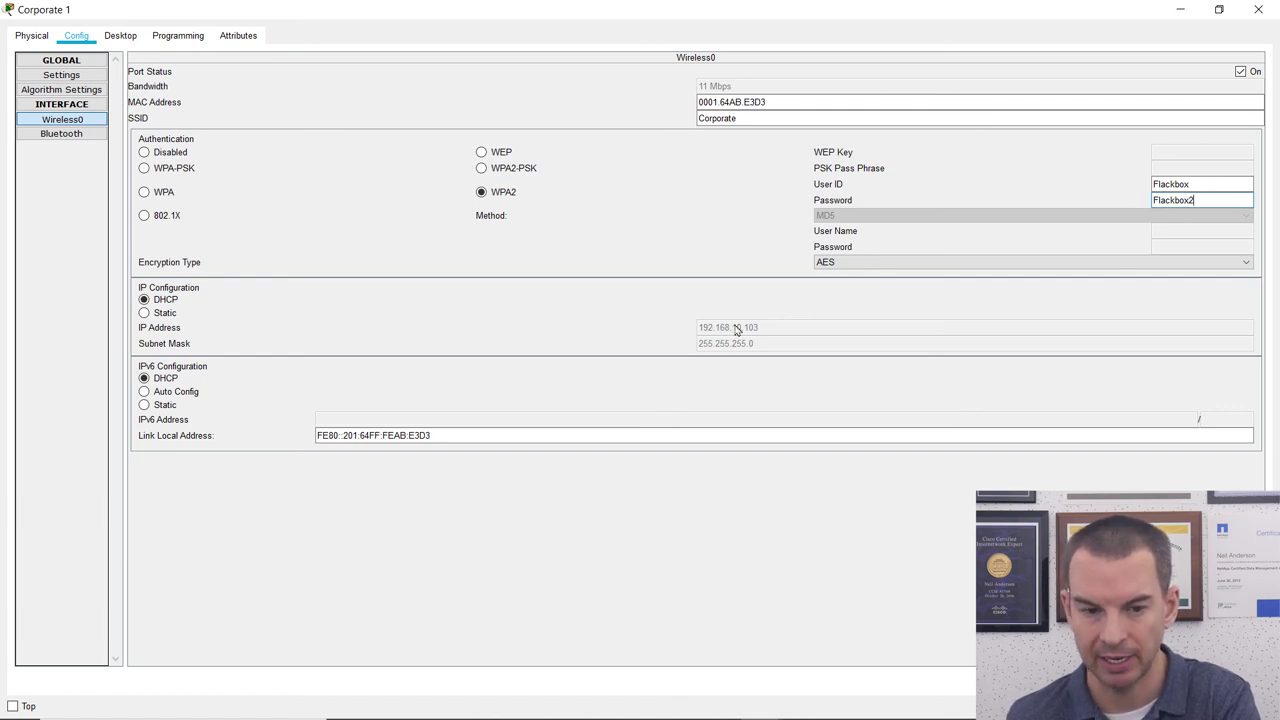
{"action": "left_click", "coordinate": [1181, 10]}
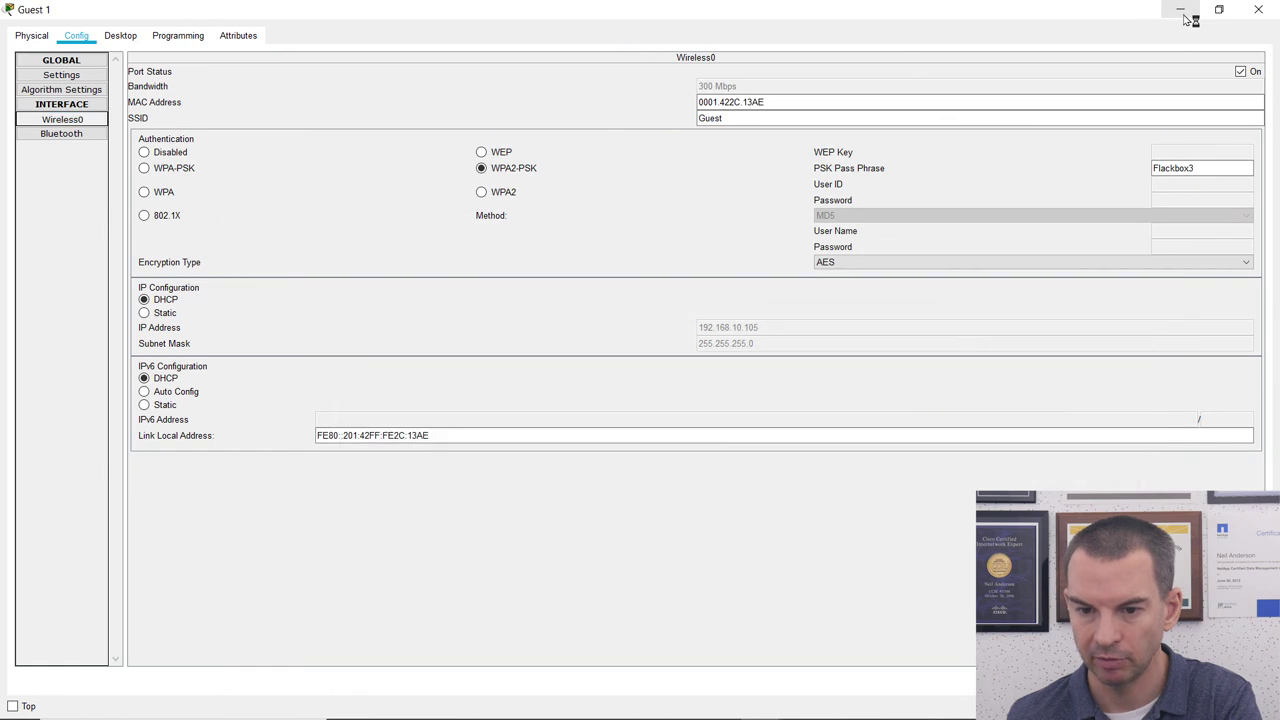
{"action": "left_click", "coordinate": [1184, 12]}
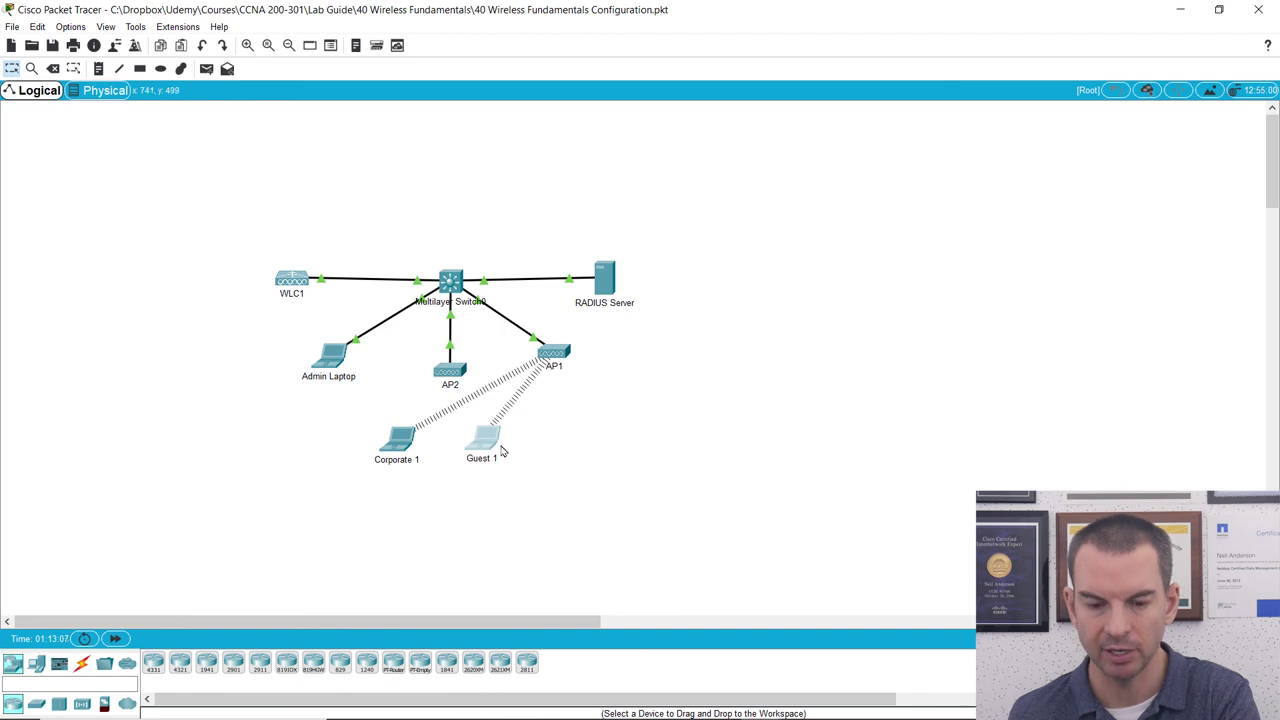
{"action": "mouse_move", "coordinate": [503, 452]}
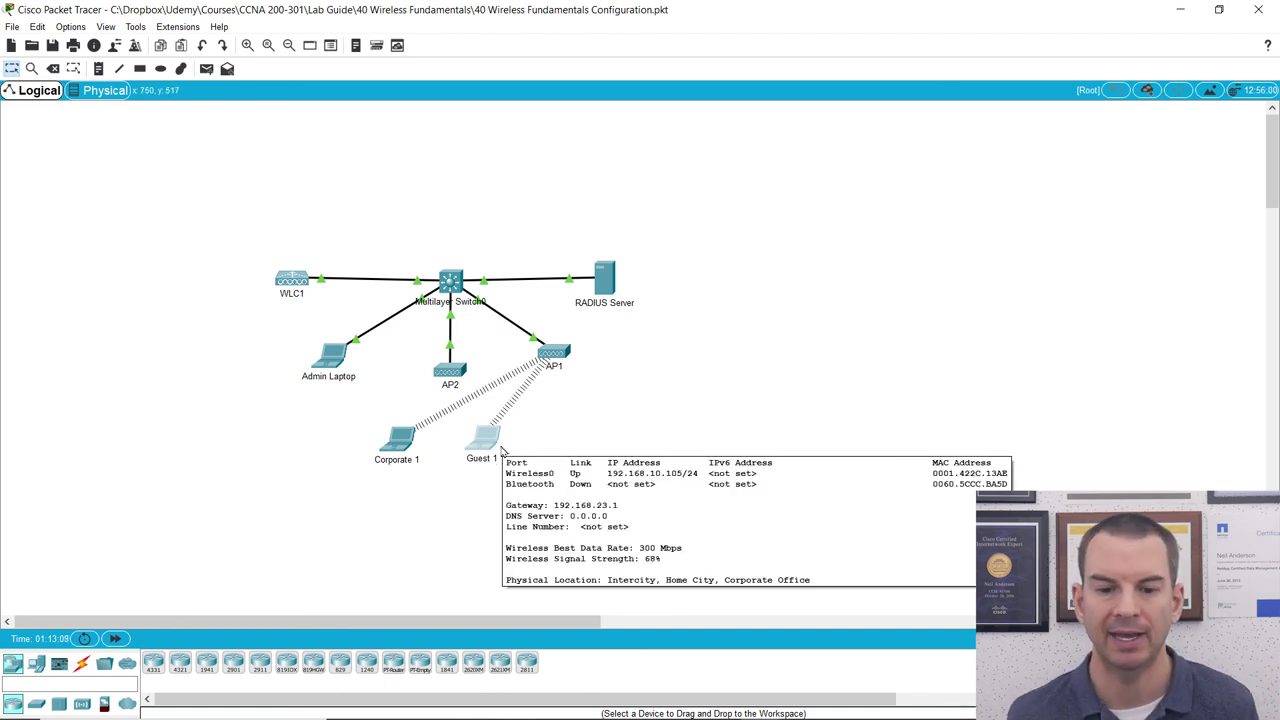